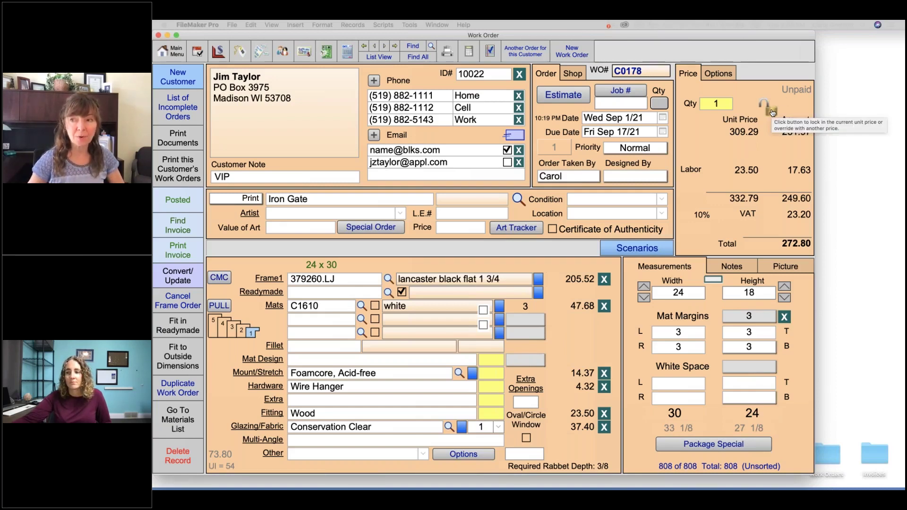
Step: Lock the work order's price with a unit price of 275, and release the lock again to restore calculated pricing
click(772, 112)
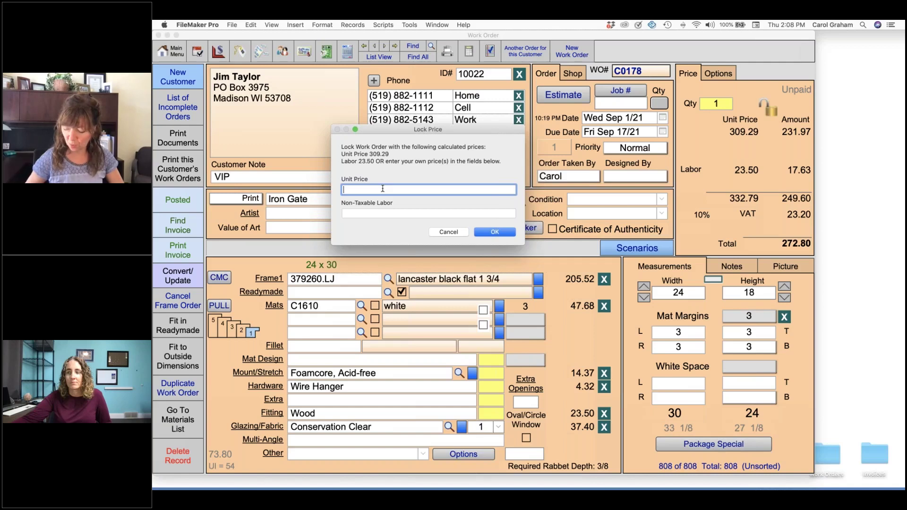
text(275)
key(Return)
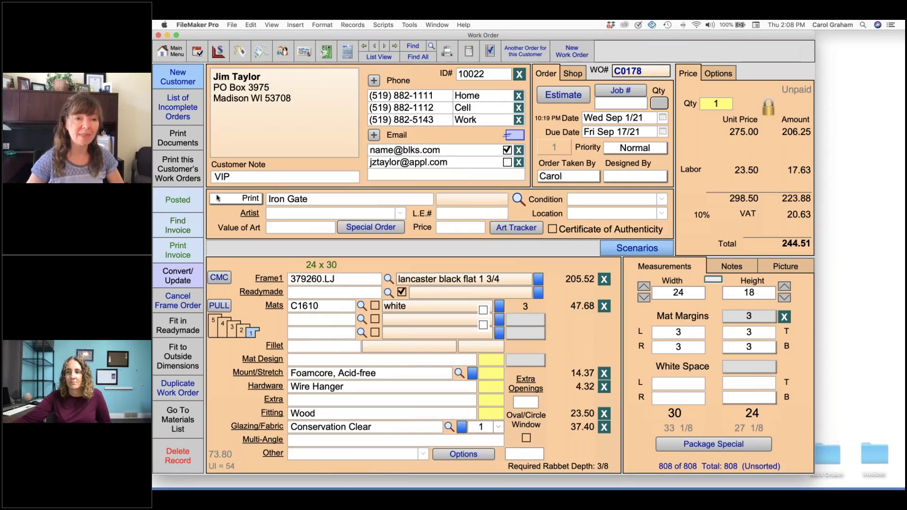
mouse_move(190, 203)
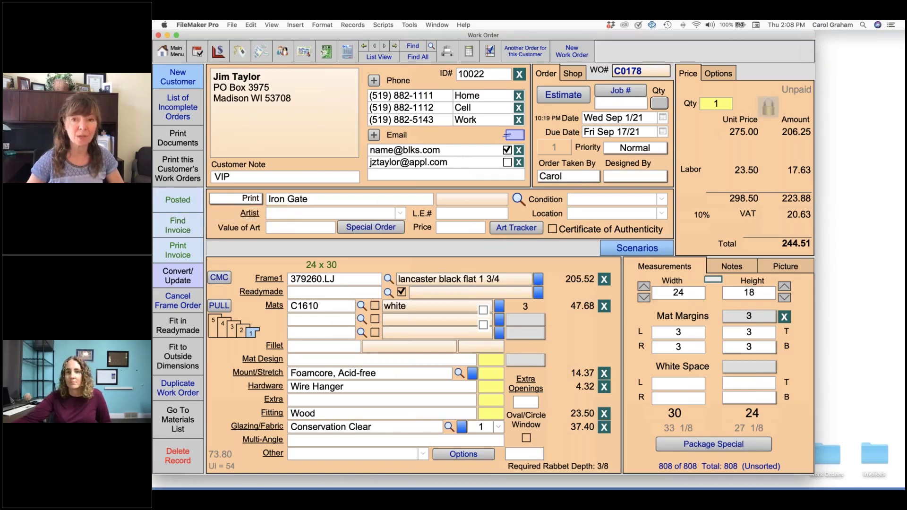
click(769, 106)
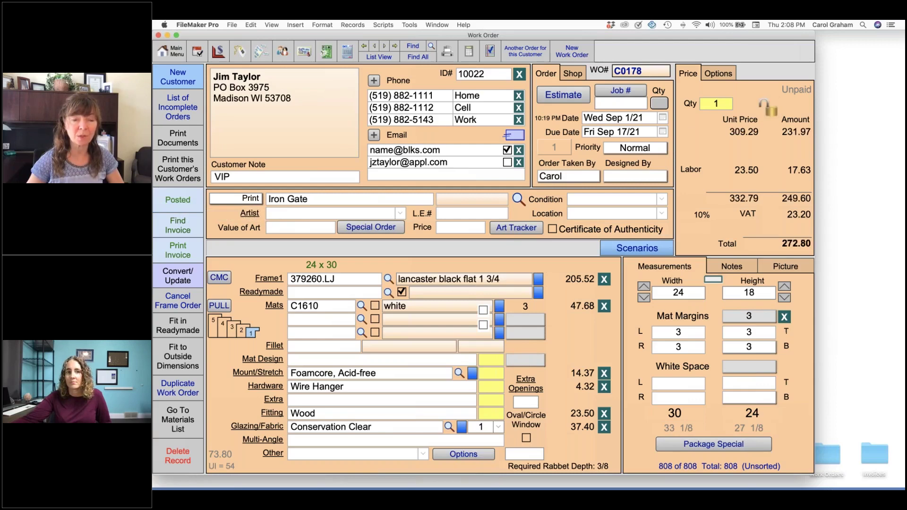
Step: Open the setup data from the main menu and examine the social media address in the business information
click(170, 51)
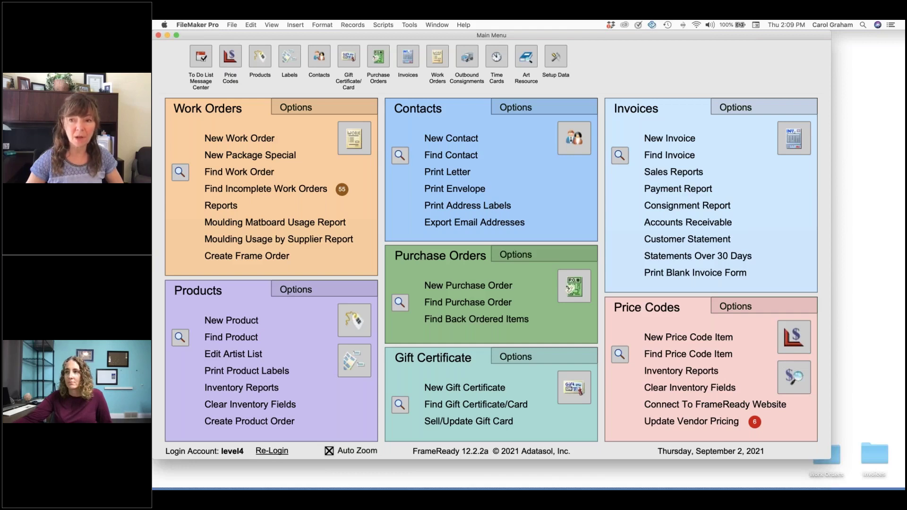
click(557, 58)
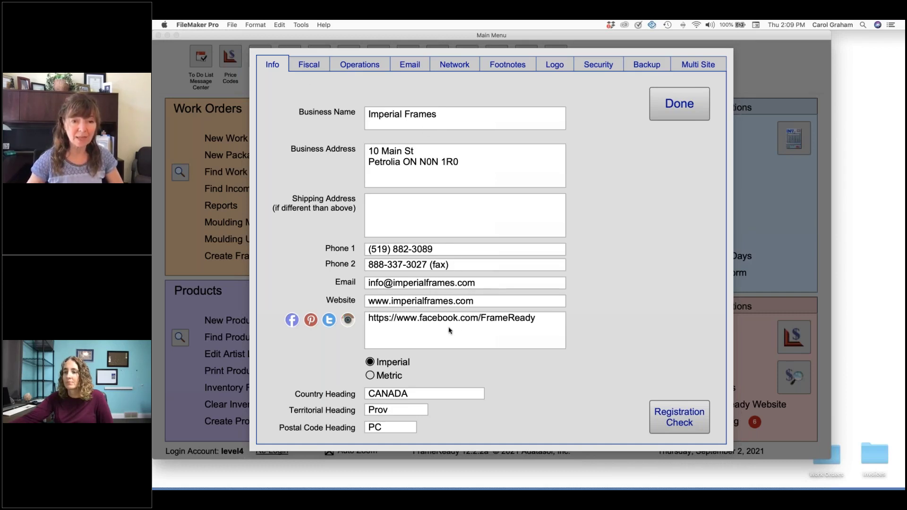
drag(536, 318, 359, 317)
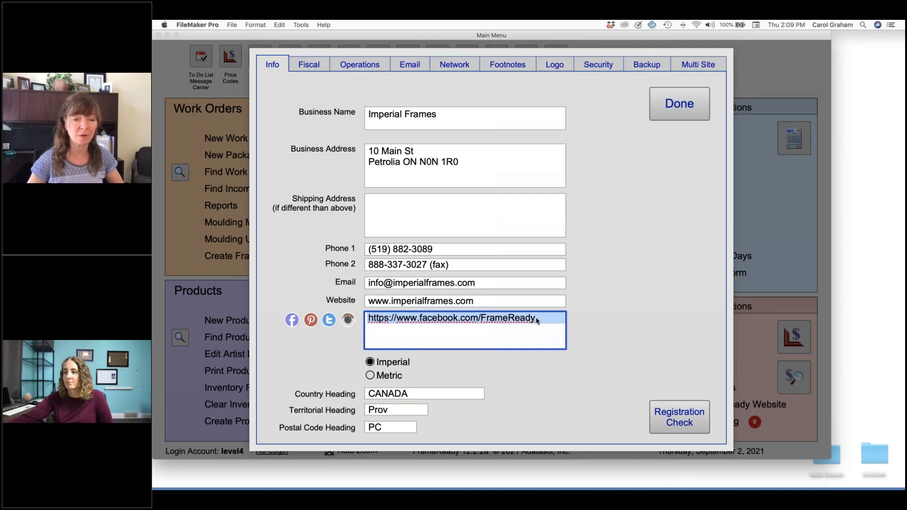
click(590, 321)
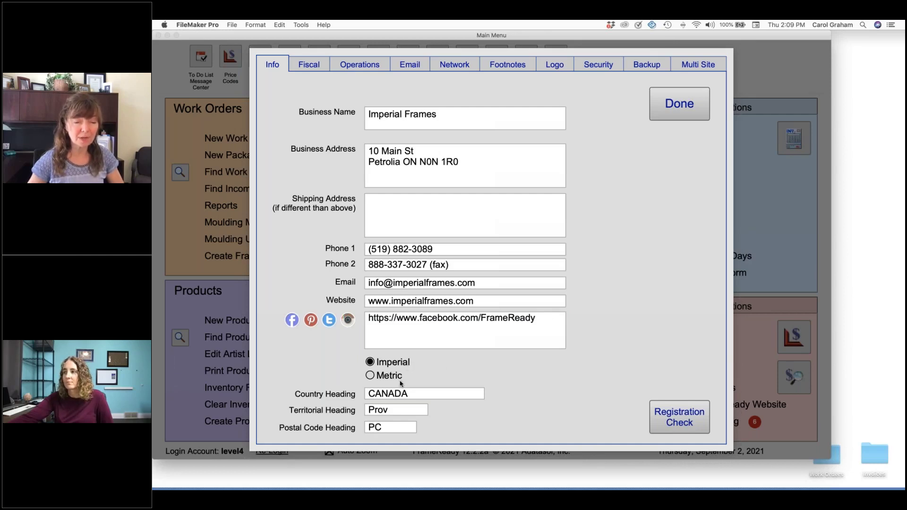
Step: Set the country heading to USA, the territorial heading to State and the postal code heading to Zip
click(433, 394)
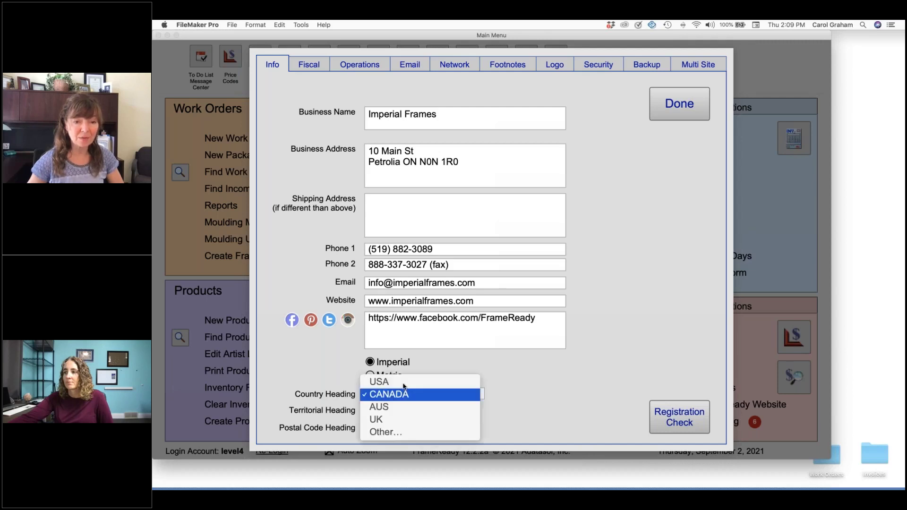
click(405, 386)
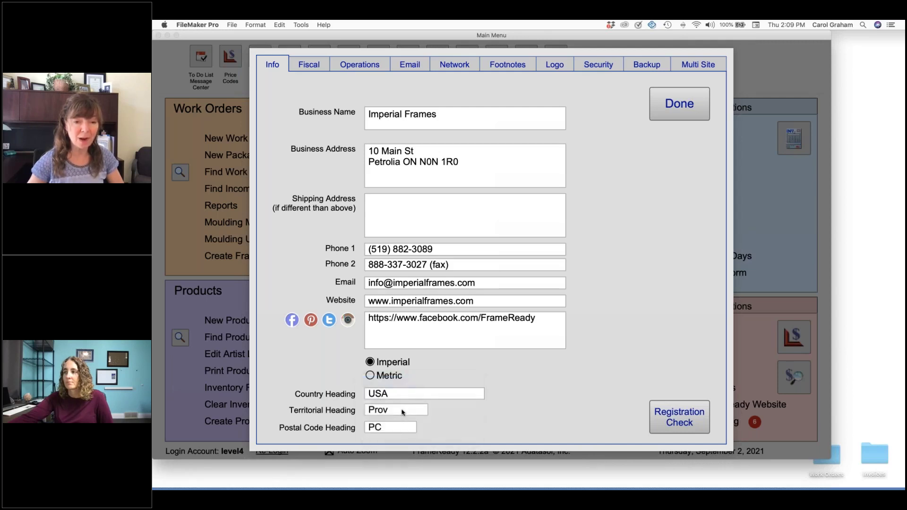
click(401, 410)
click(392, 423)
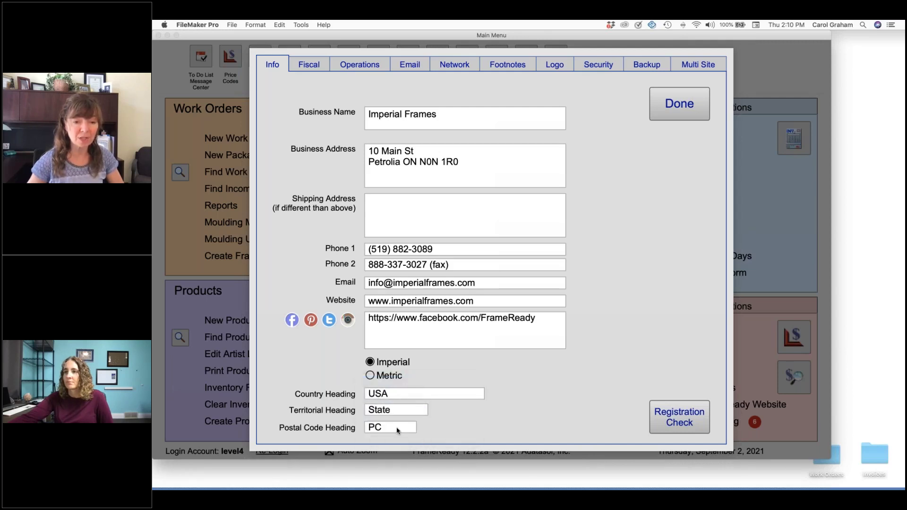
click(394, 428)
key(Down)
key(Return)
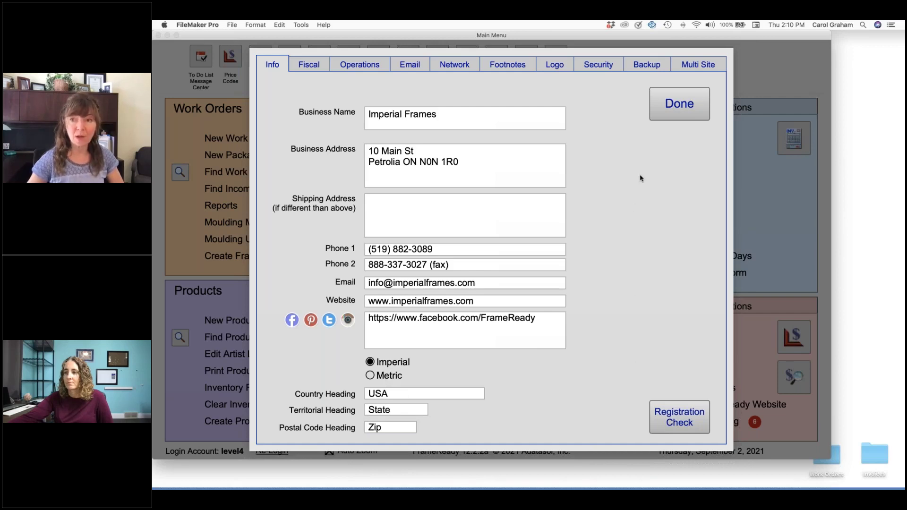
Step: Open the Fiscal settings and examine the available currency choices without changing the selection
click(304, 64)
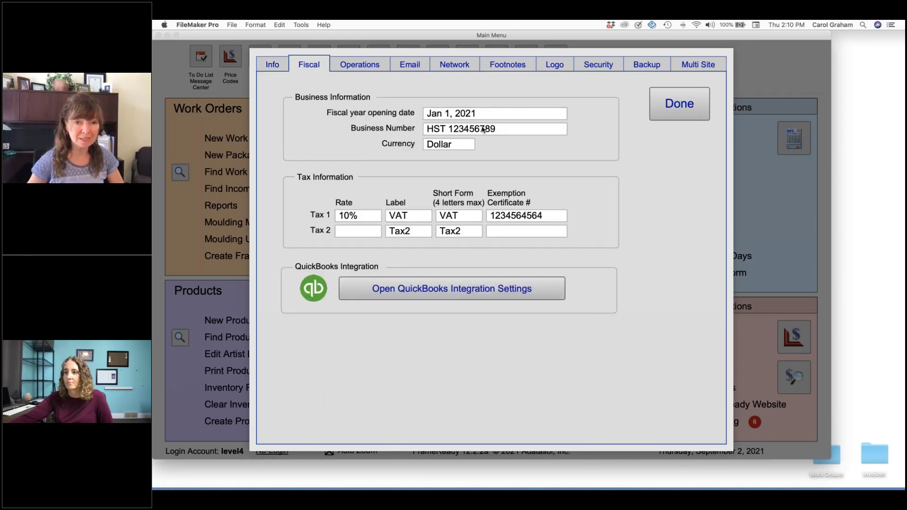
click(464, 147)
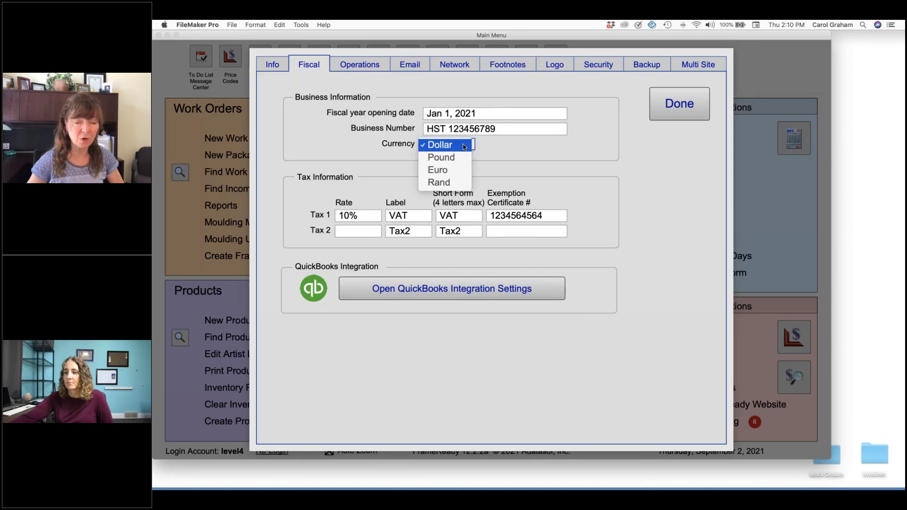
click(486, 149)
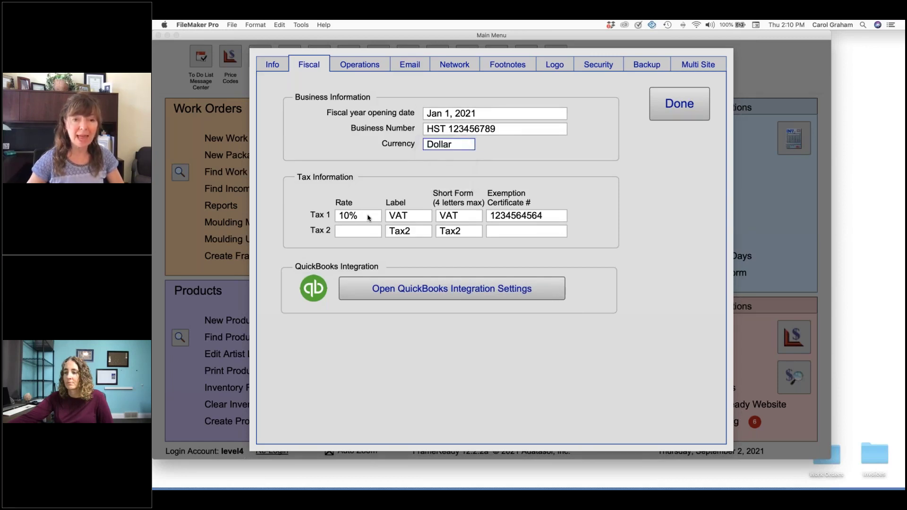
Step: Change both the label and the short form of the first tax to Tax1
click(419, 218)
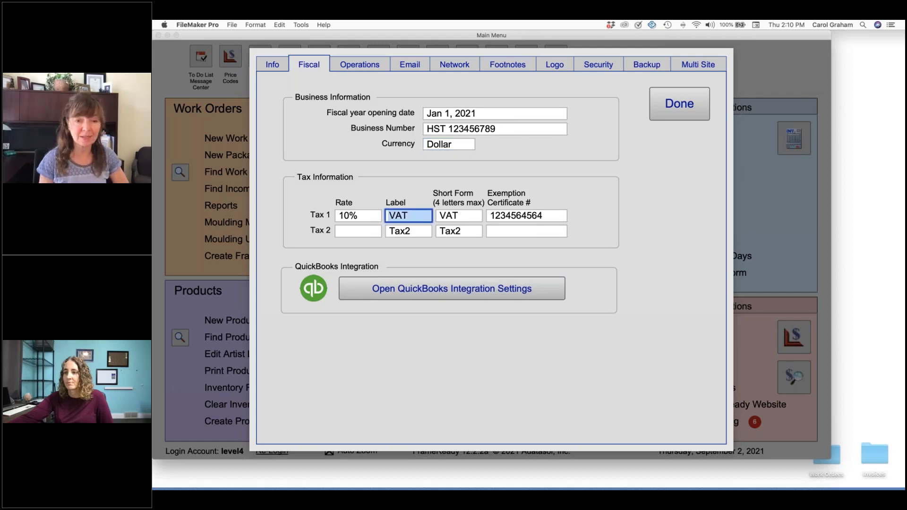
text(Tax)
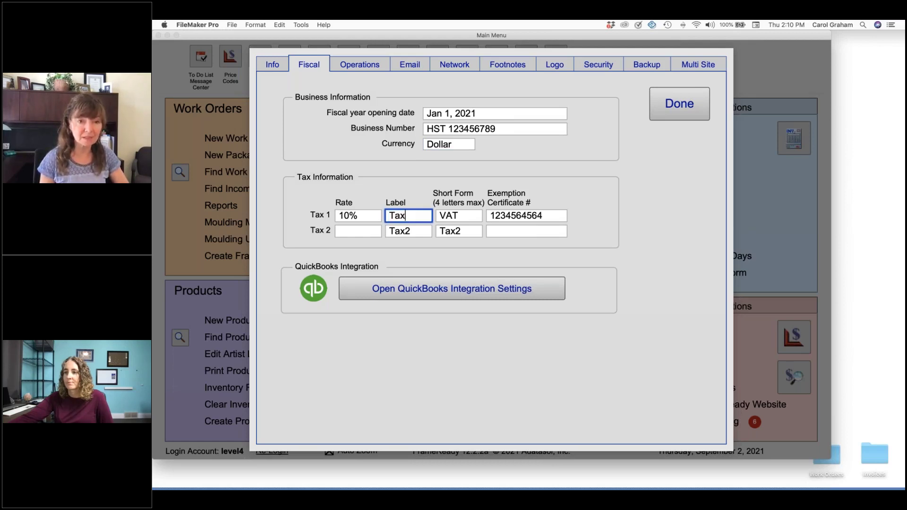
text(1)
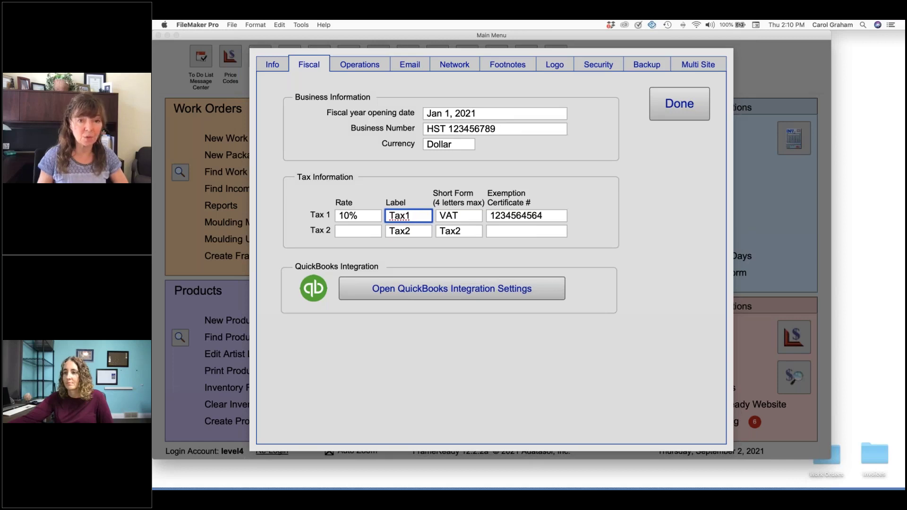
key(Tab)
text(Ta)
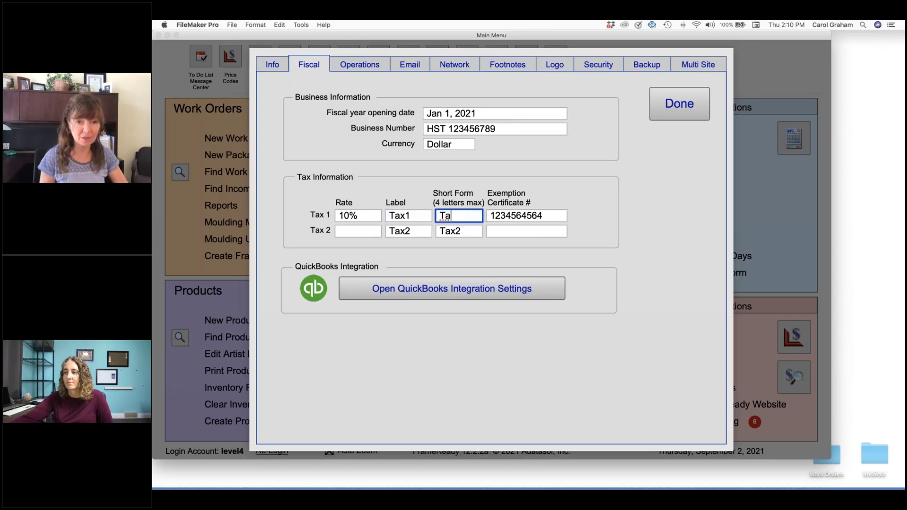
text(x1)
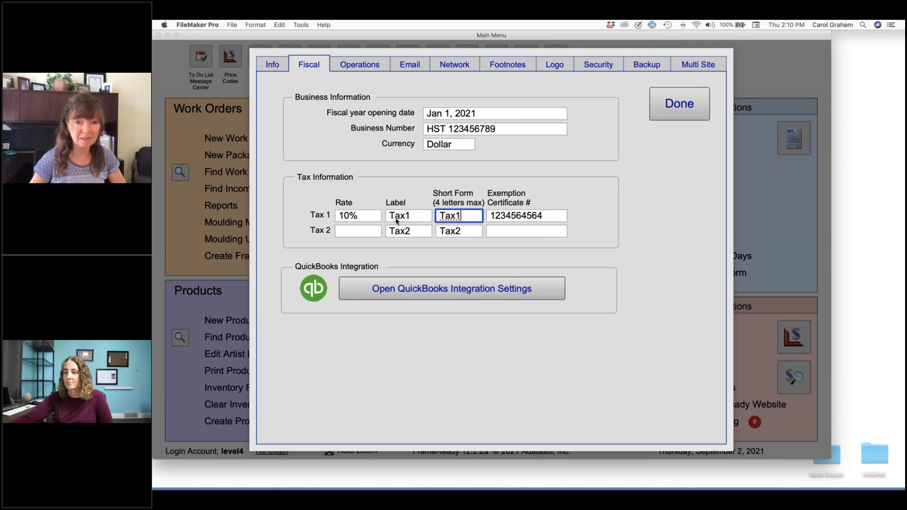
click(421, 233)
click(456, 234)
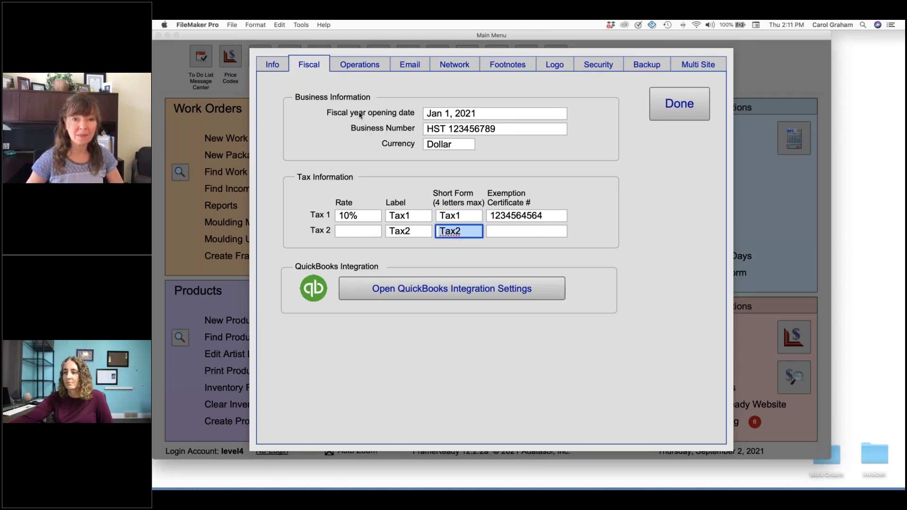
Step: Open the Operations settings, clear Tuesday, Thursday and Saturday as business days, and select those three days again
click(359, 67)
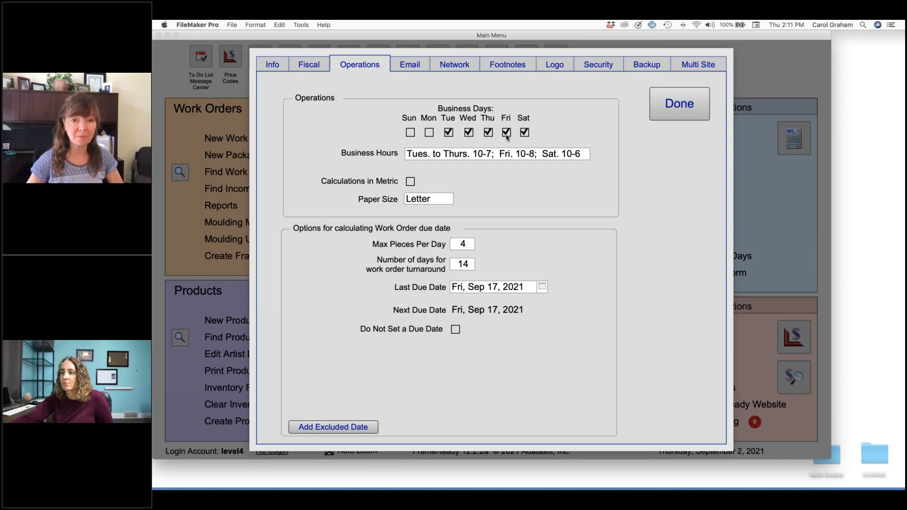
click(448, 132)
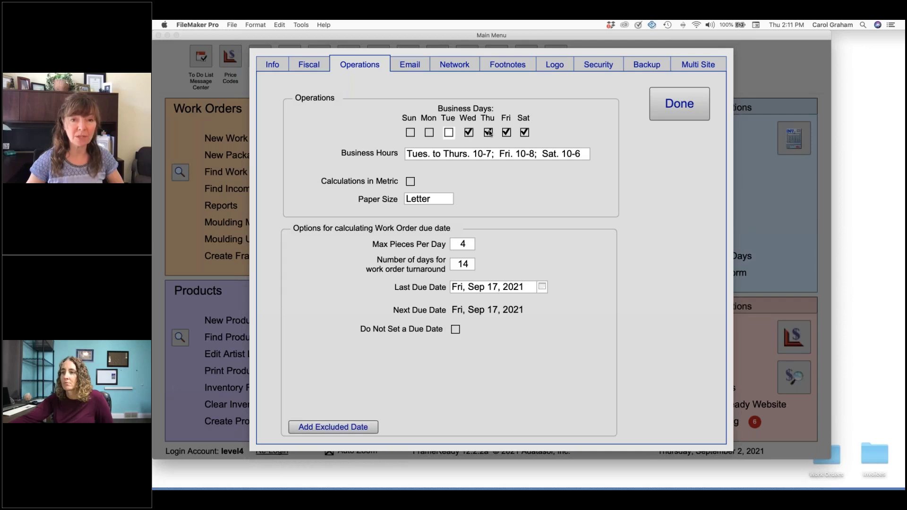
click(488, 133)
click(525, 132)
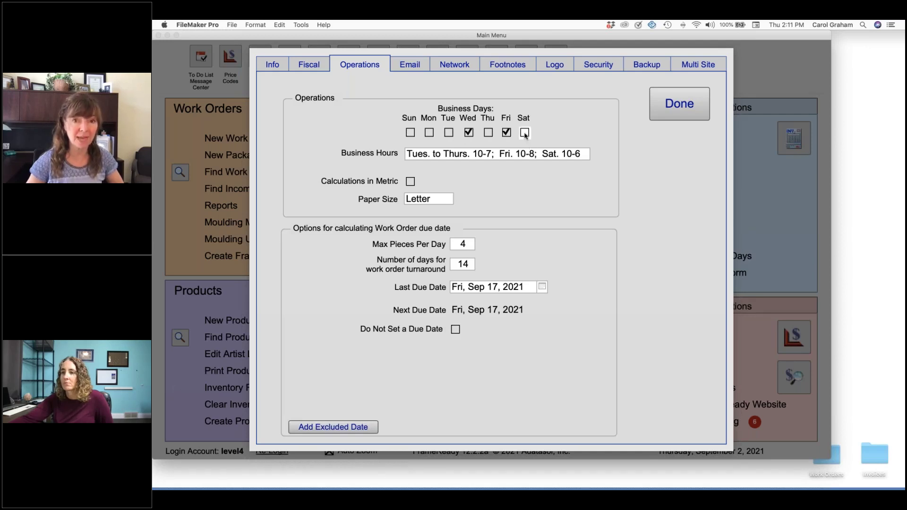
click(524, 132)
click(488, 133)
click(448, 132)
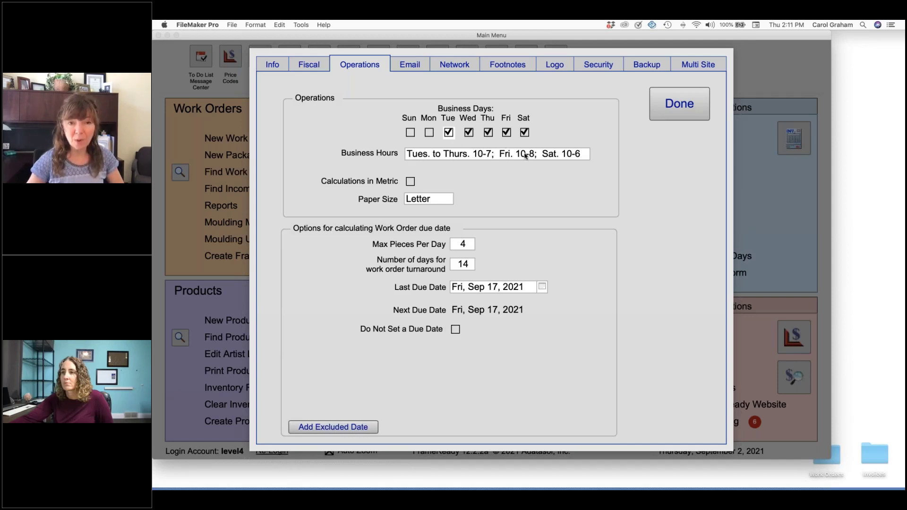
Step: Examine the paper size choices, the maximum pieces per day and the number of days for work order turnaround
mouse_move(542, 156)
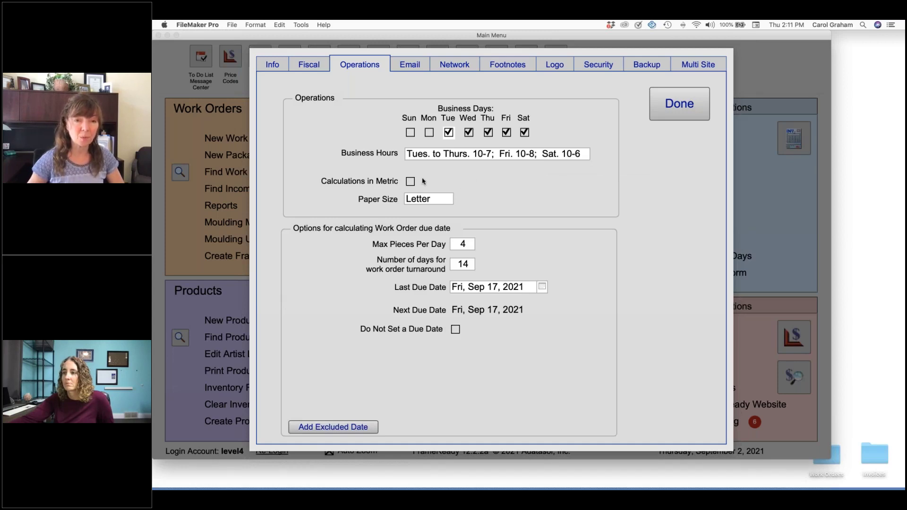
click(438, 199)
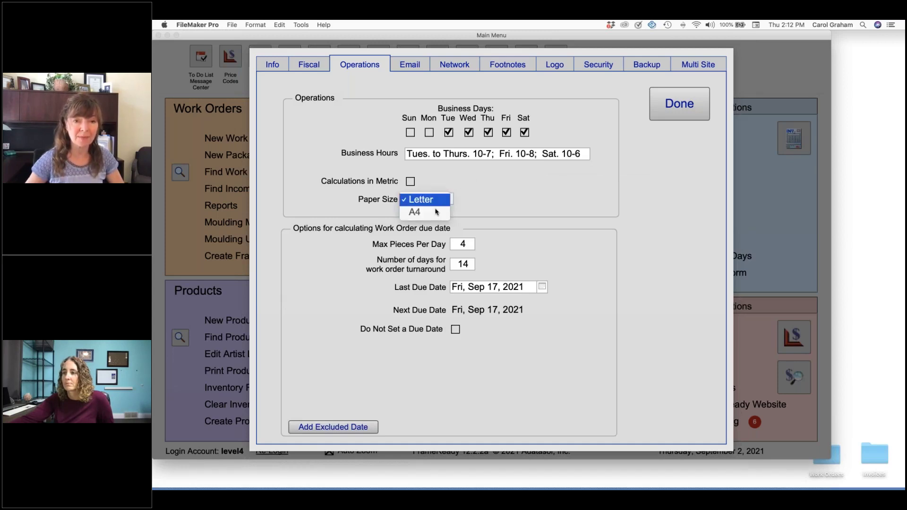
click(509, 190)
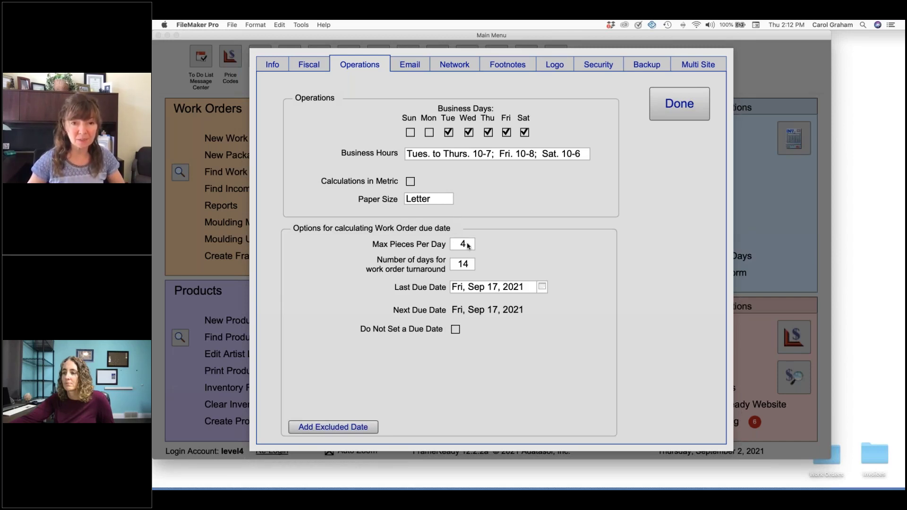
mouse_move(468, 245)
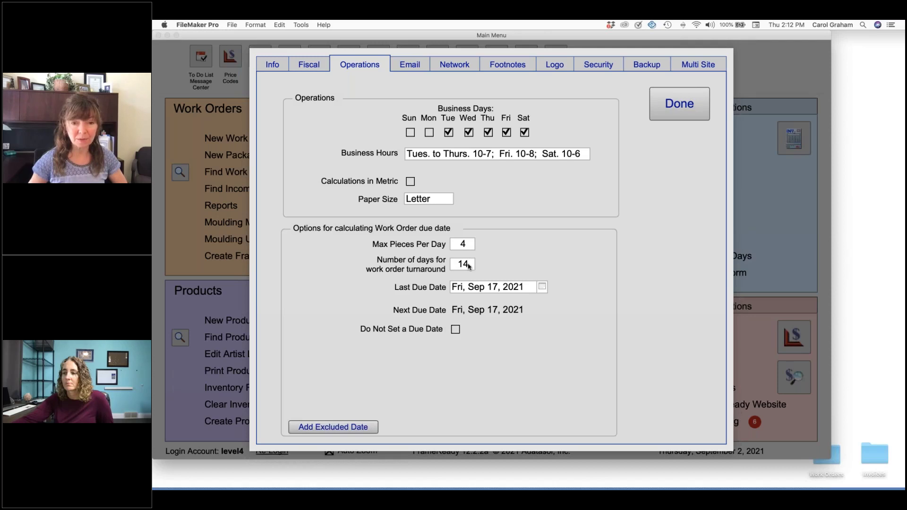
mouse_move(469, 265)
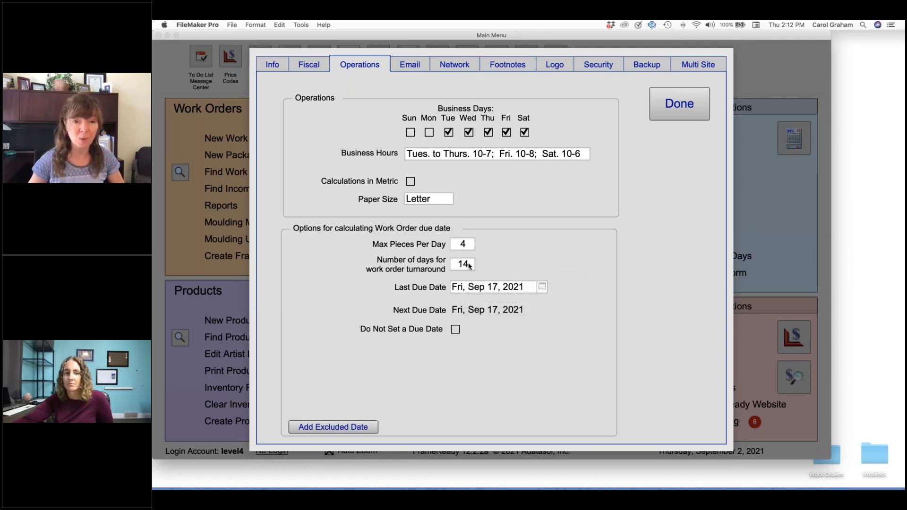
click(469, 266)
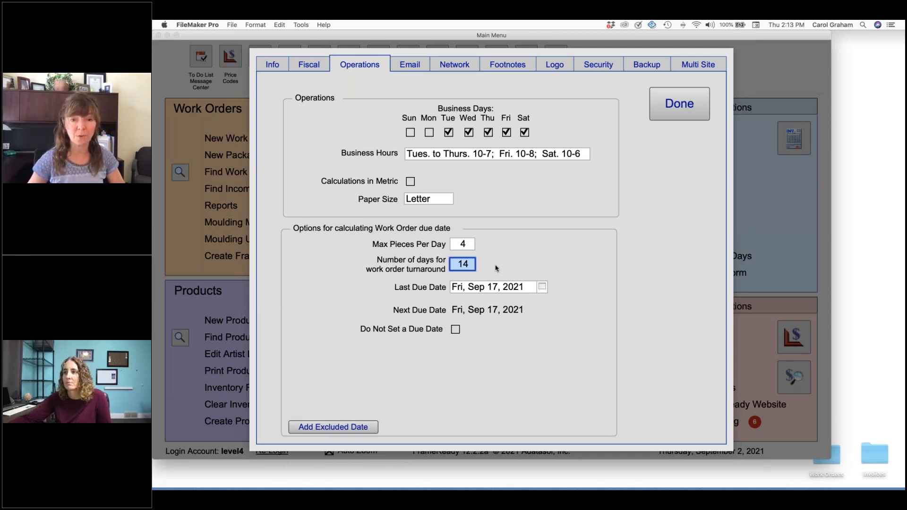
Step: Set the last due date used for calculating work order due dates to Sep 18, 2021
click(542, 287)
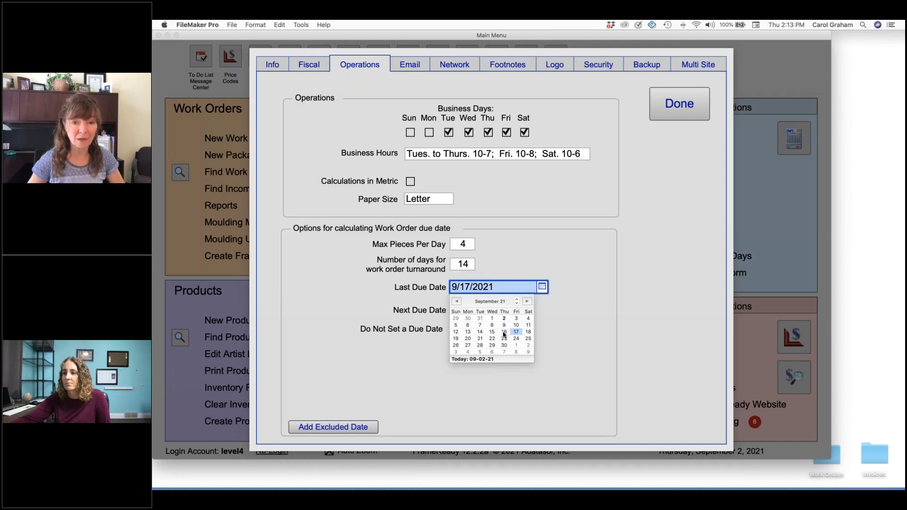
click(504, 334)
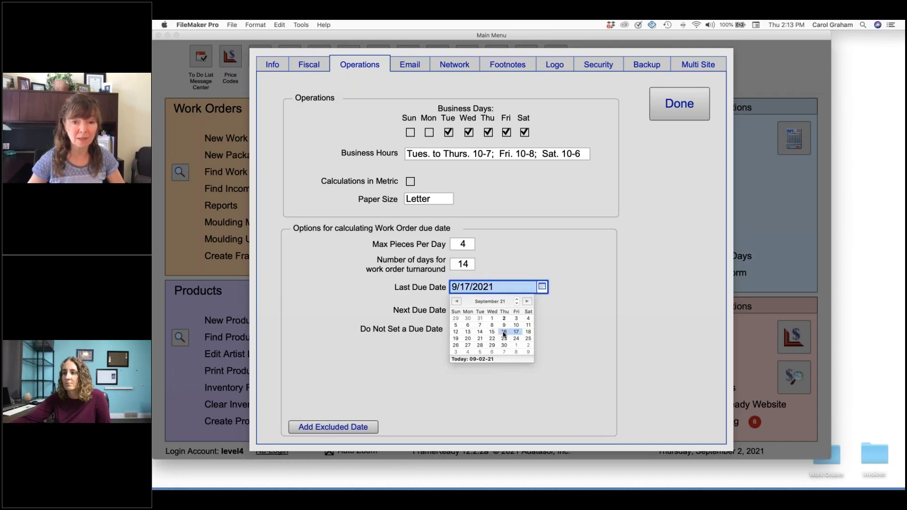
click(542, 287)
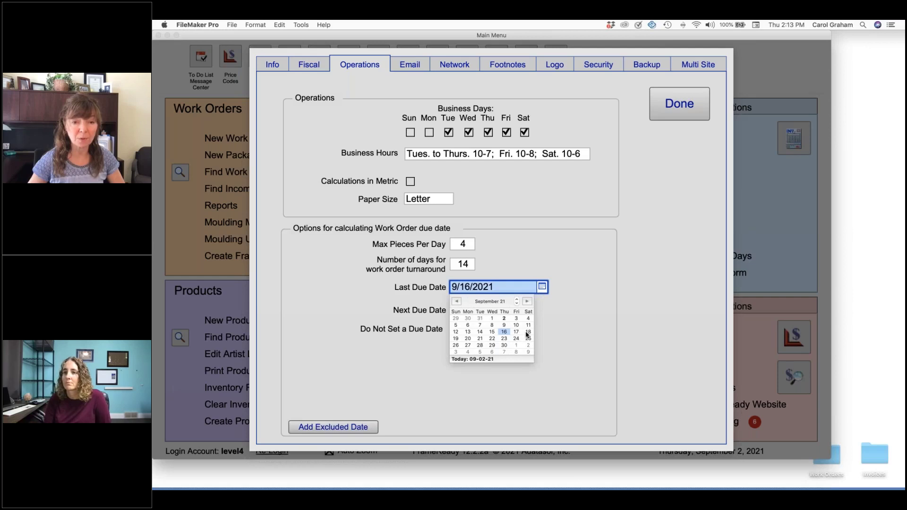
click(528, 332)
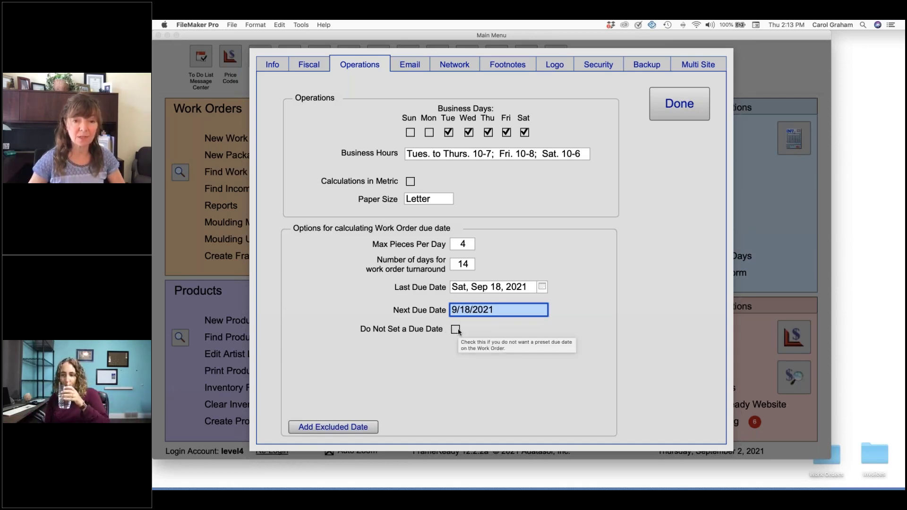
Step: Add an excluded date of Sep 6, 2021 for work order due dates, with the description Labour Day
click(516, 336)
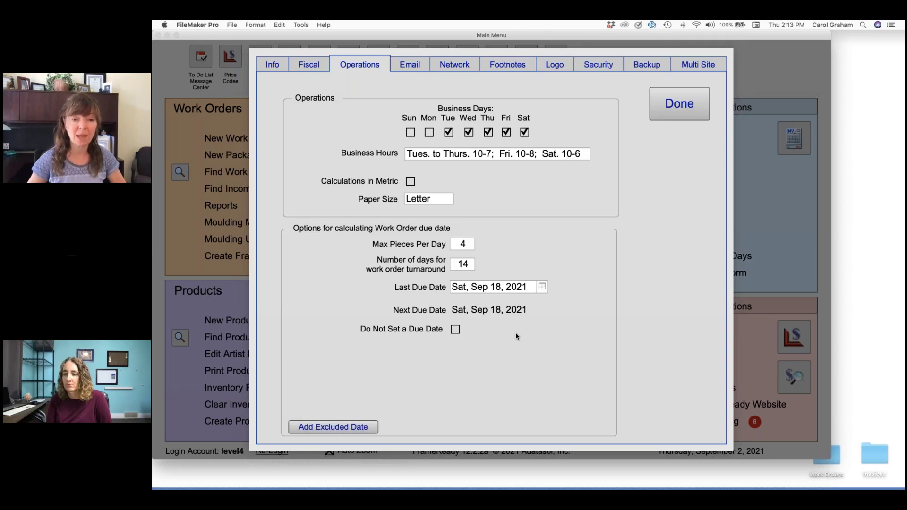
click(349, 427)
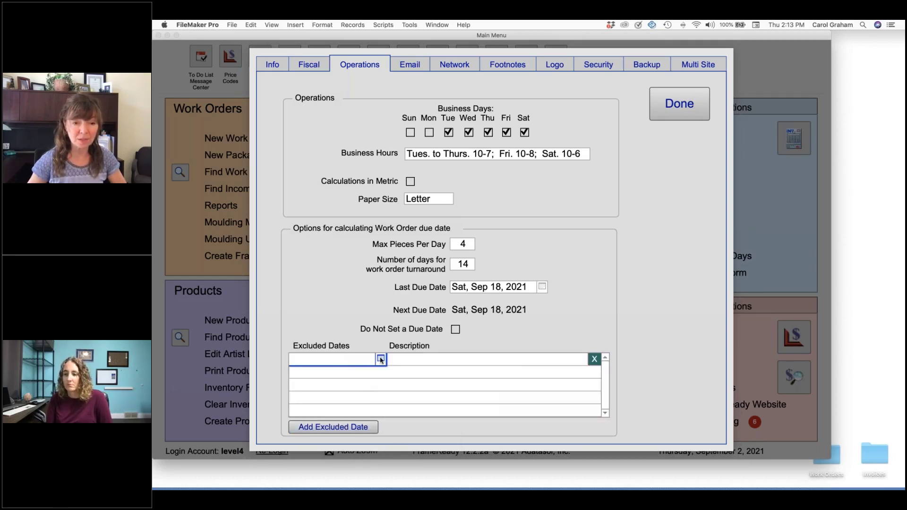
click(380, 359)
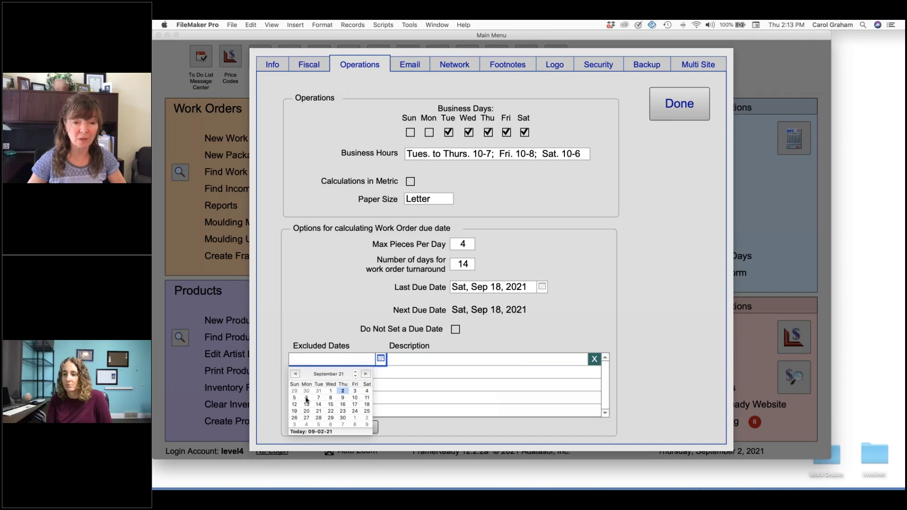
click(307, 399)
key(Tab)
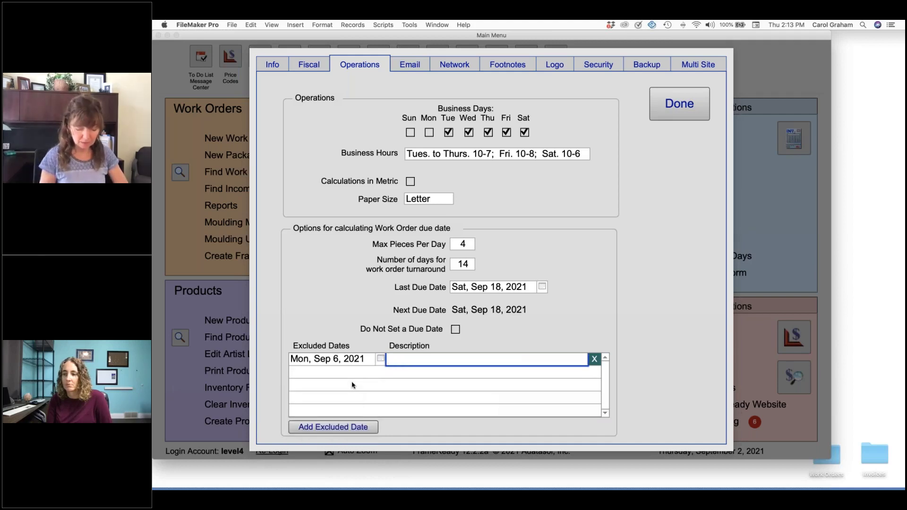
text(Labour Day)
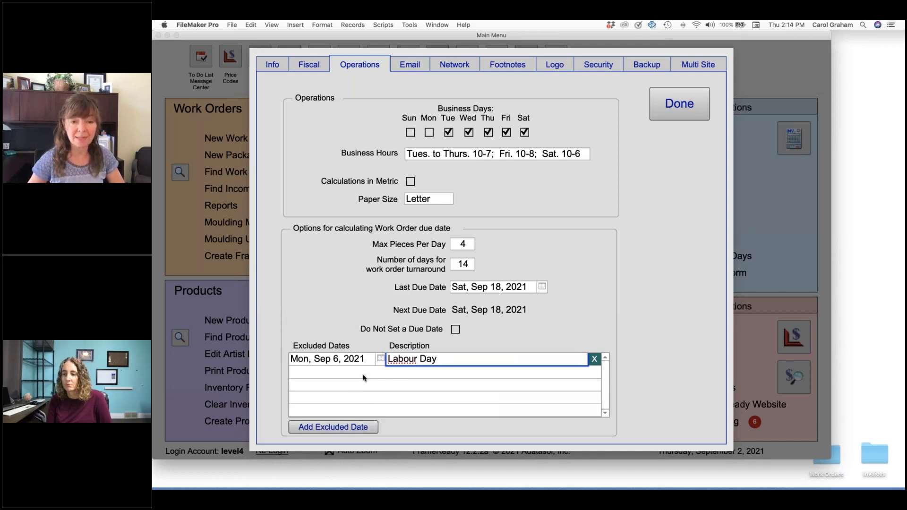
Step: Add a second excluded date of Dec 24, 2021, leaving its description blank
click(333, 426)
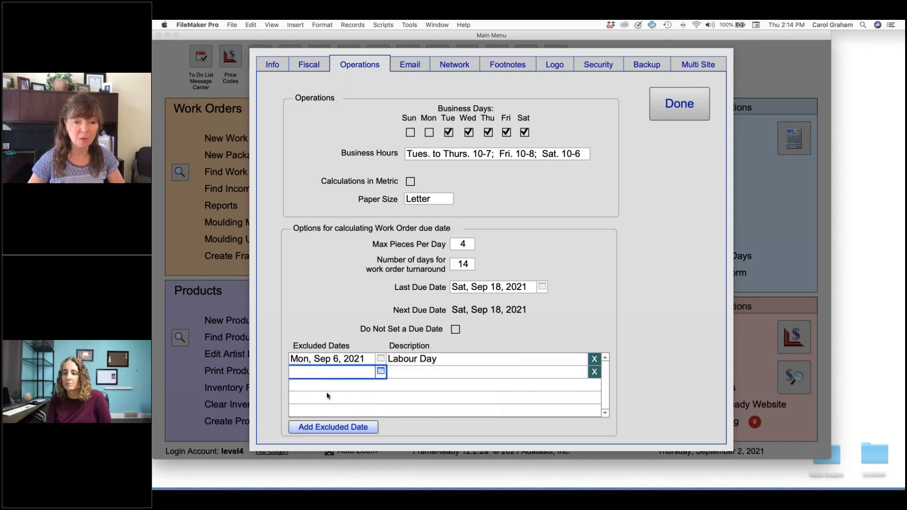
click(380, 372)
click(365, 387)
click(365, 387)
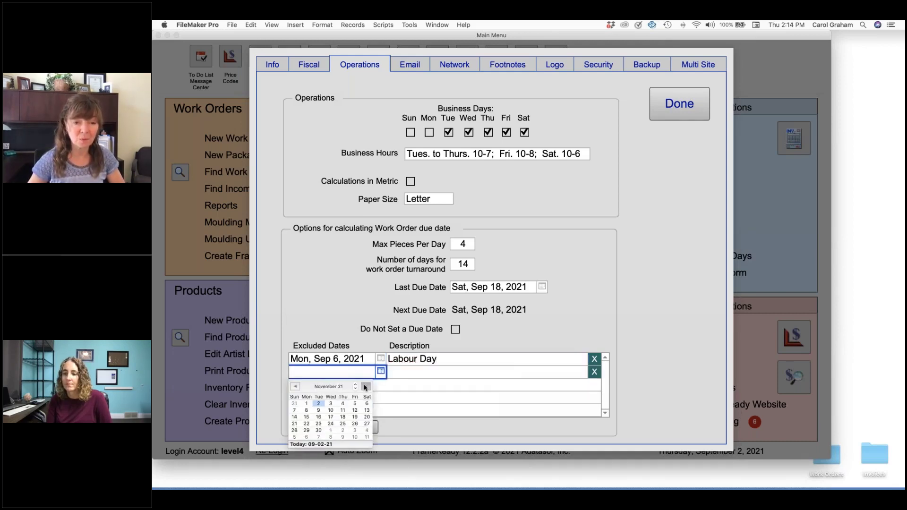
click(365, 386)
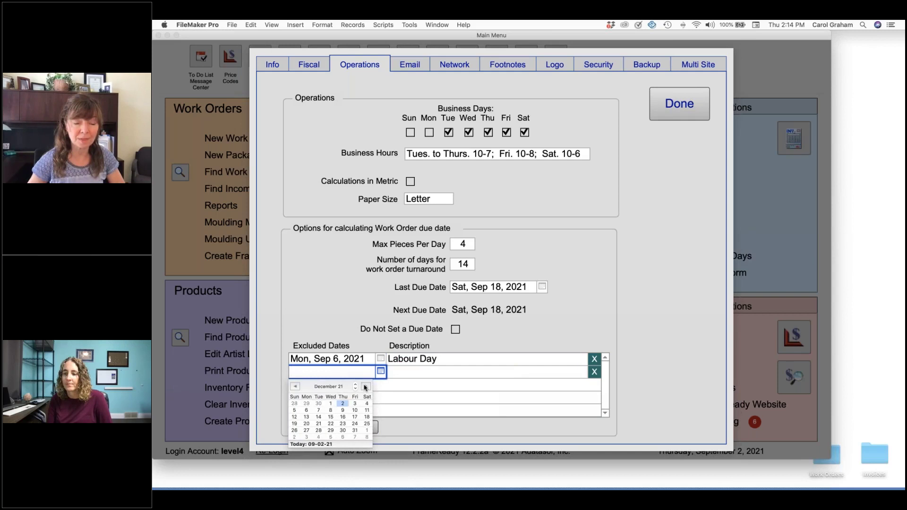
click(354, 423)
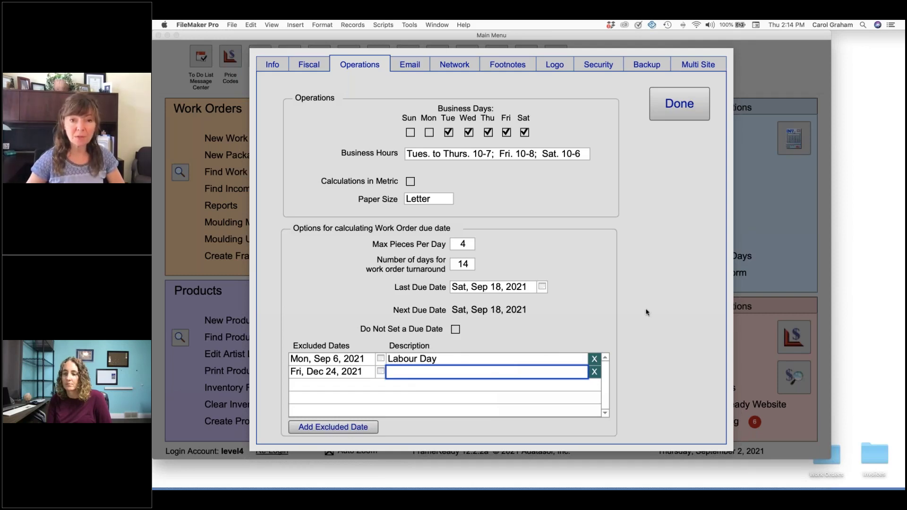
click(629, 198)
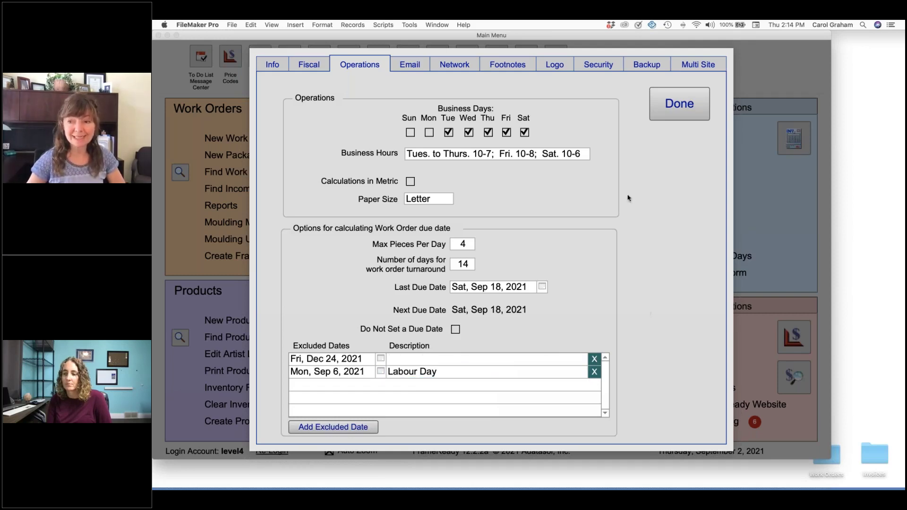
Step: Open the Email settings, switch the outgoing email client to SMTP and examine the available provider pre-sets
click(410, 66)
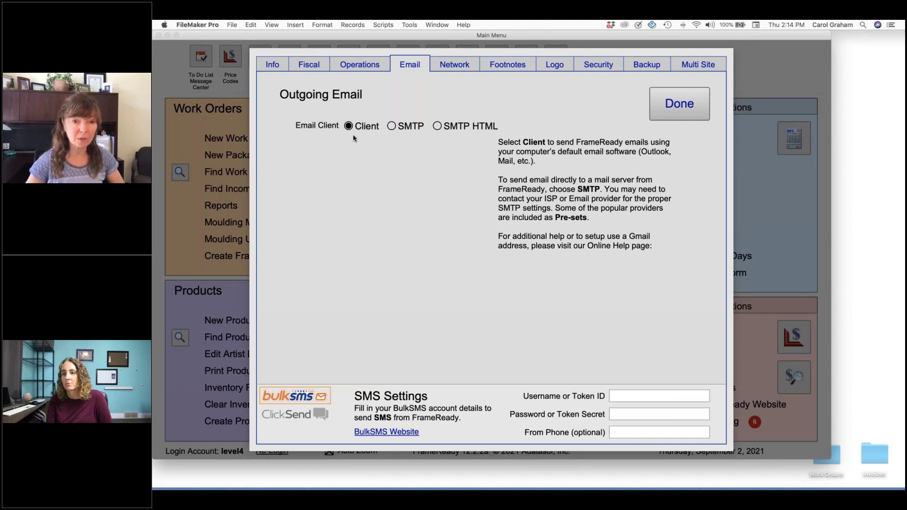
click(392, 126)
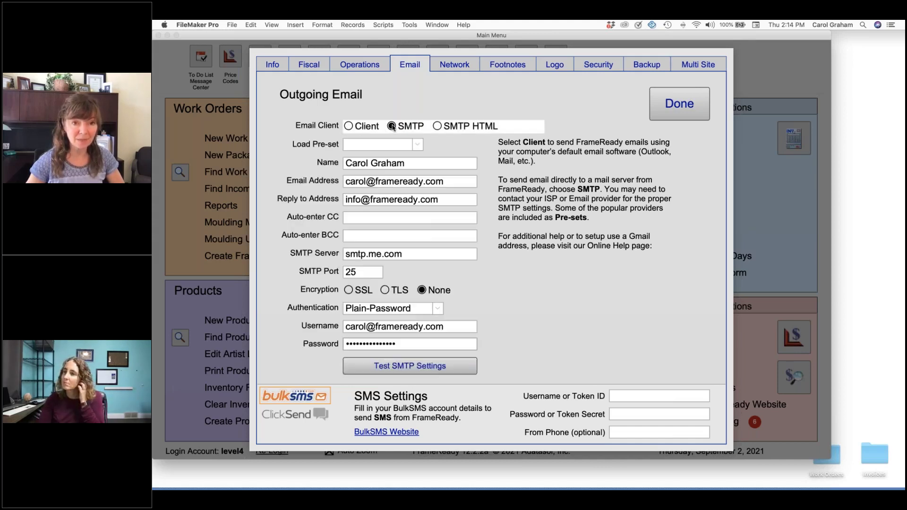
click(417, 144)
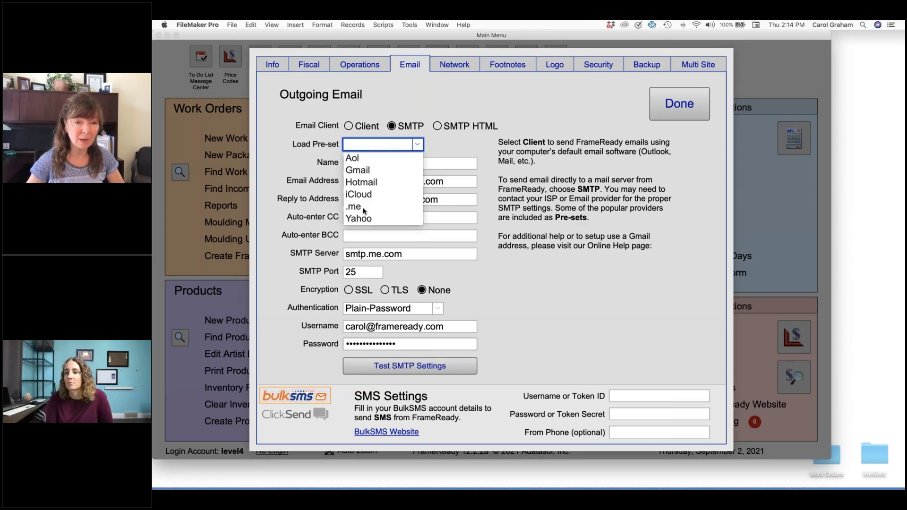
click(505, 308)
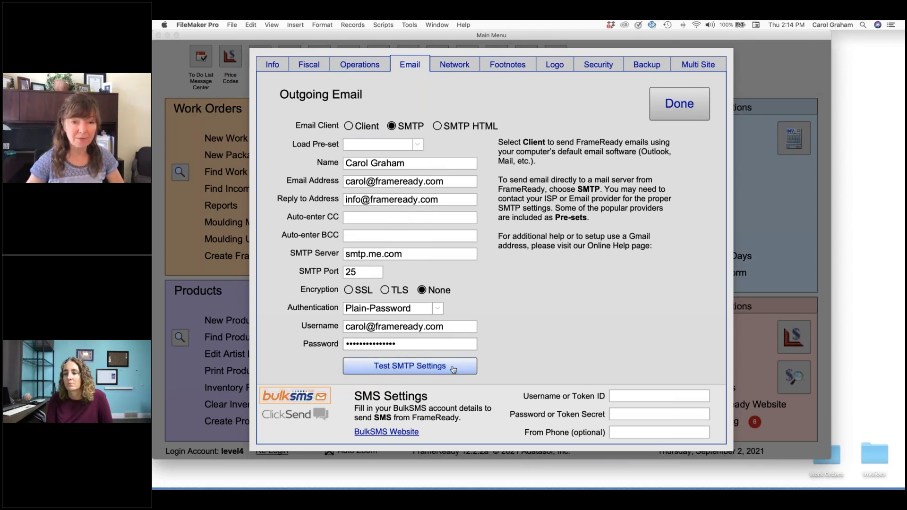
Step: Try SMTP HTML and SMTP as the outgoing email client, and set it back to Client
click(436, 126)
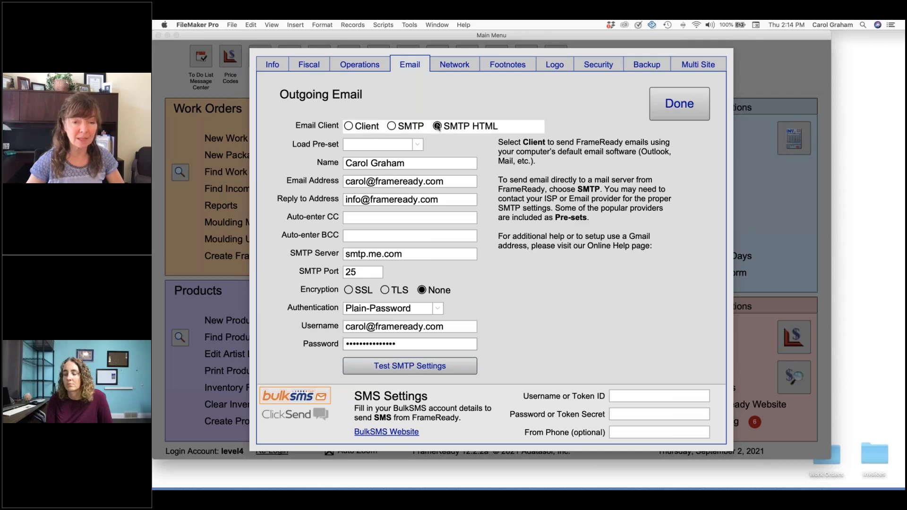
click(392, 126)
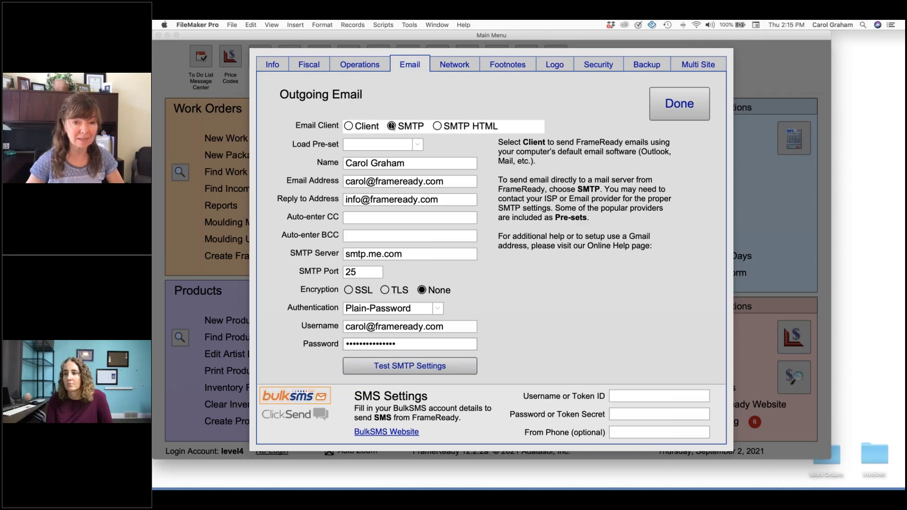
click(349, 126)
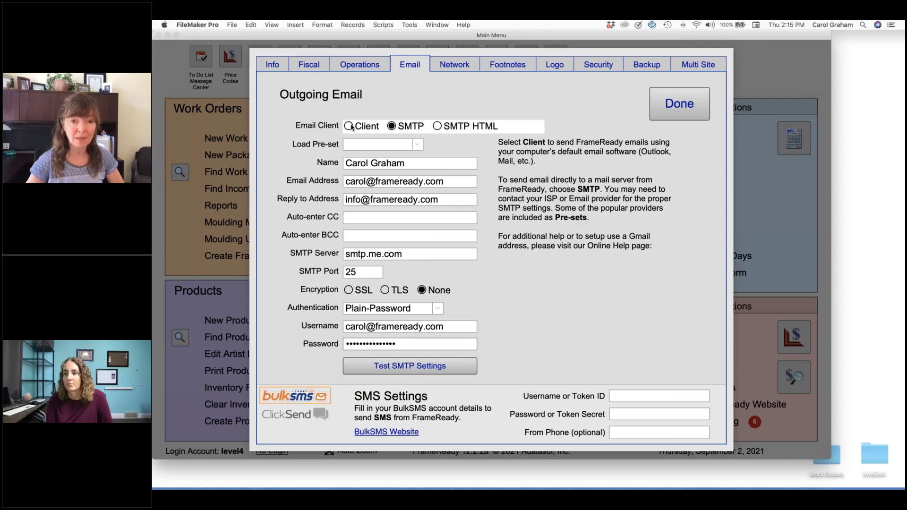
click(416, 95)
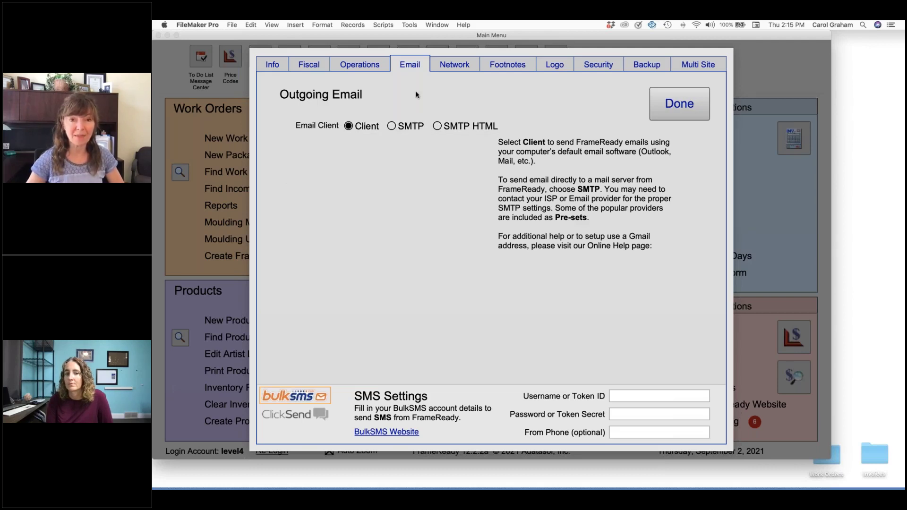
Step: Open the Footnotes settings and examine the WO Footnote.png sample from the desktop's Work Orders folder, closing the image when done
click(515, 67)
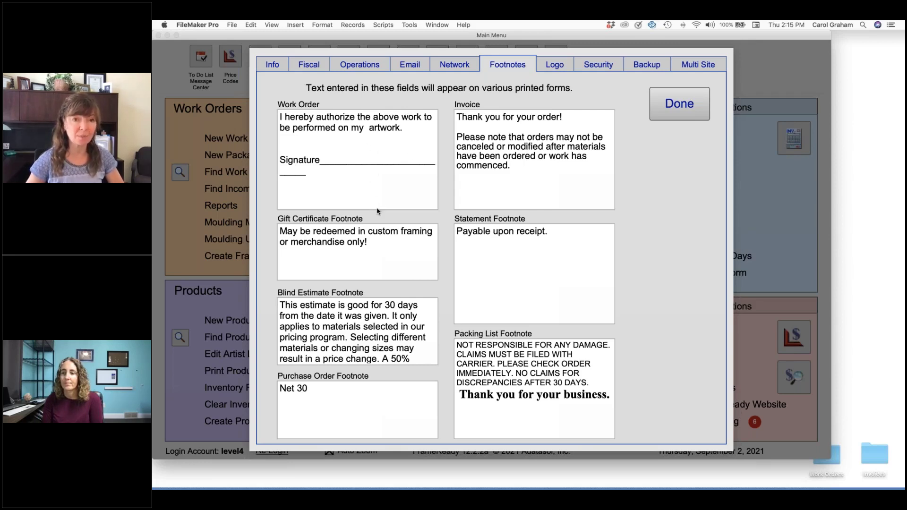
click(835, 462)
double_click(835, 461)
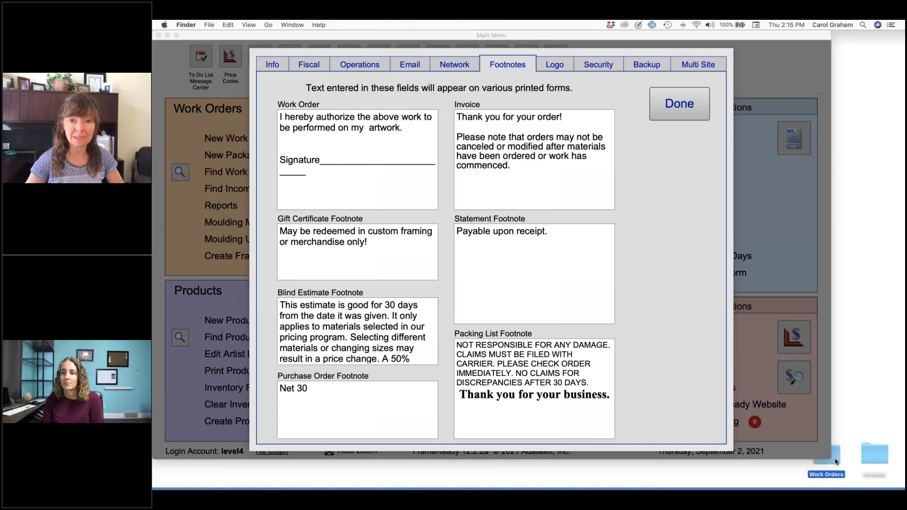
click(546, 158)
double_click(546, 158)
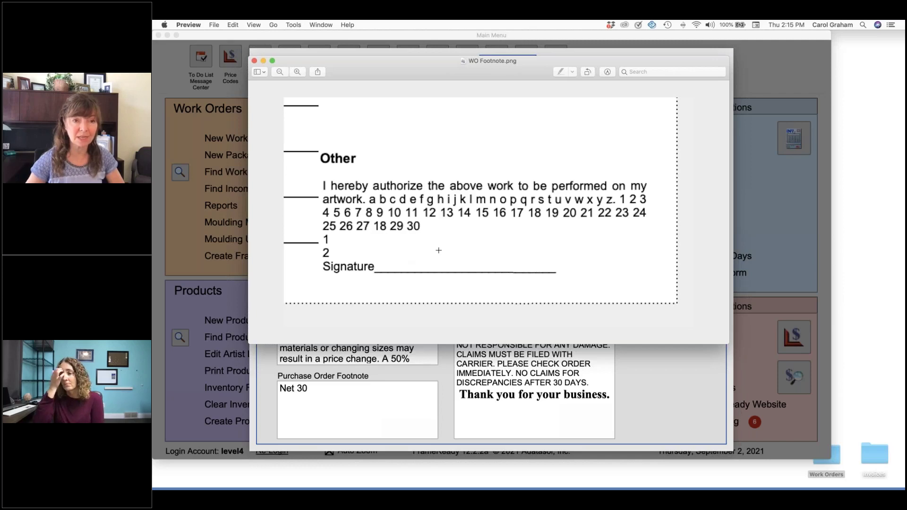
click(254, 61)
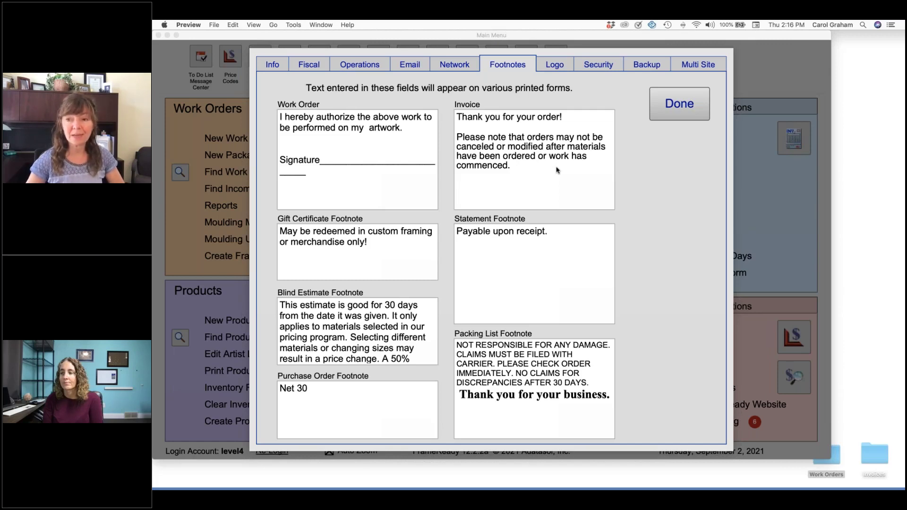
click(585, 89)
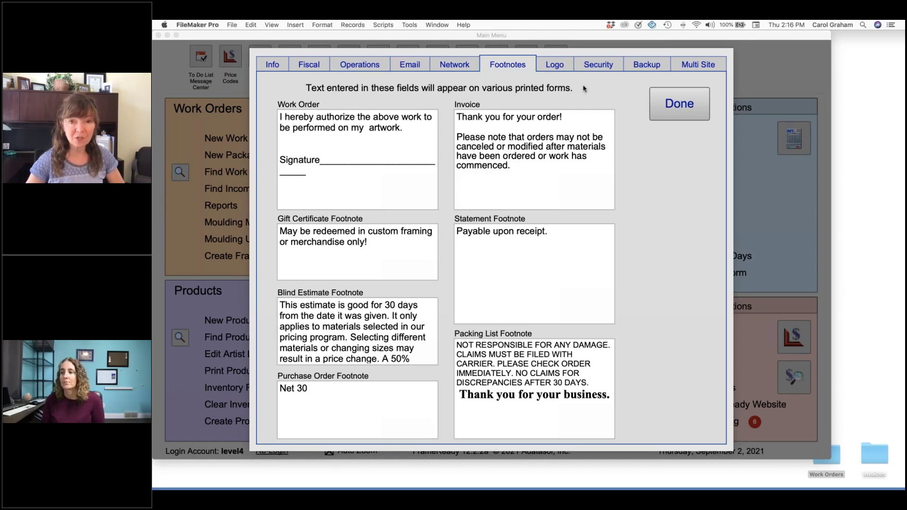
Step: View the logo settings, leave the setup data, and preview the current work order's shop printout without printing it
click(557, 65)
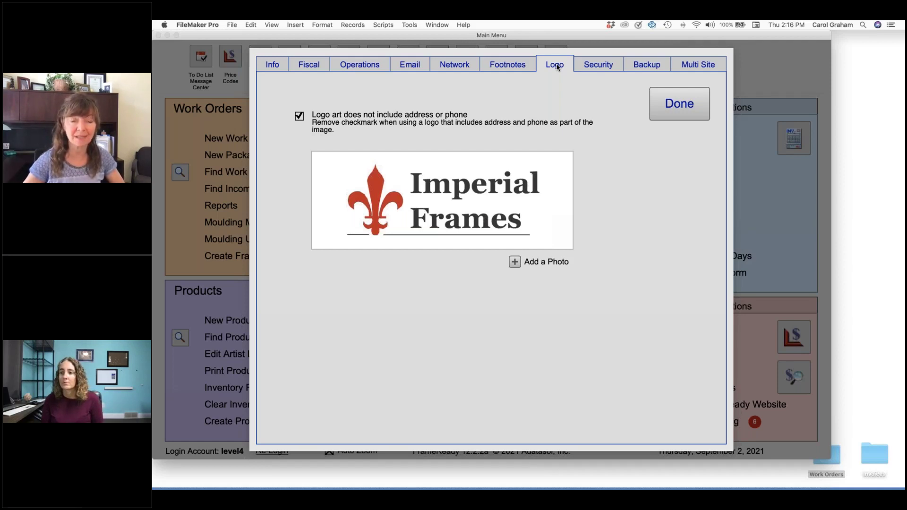
click(667, 108)
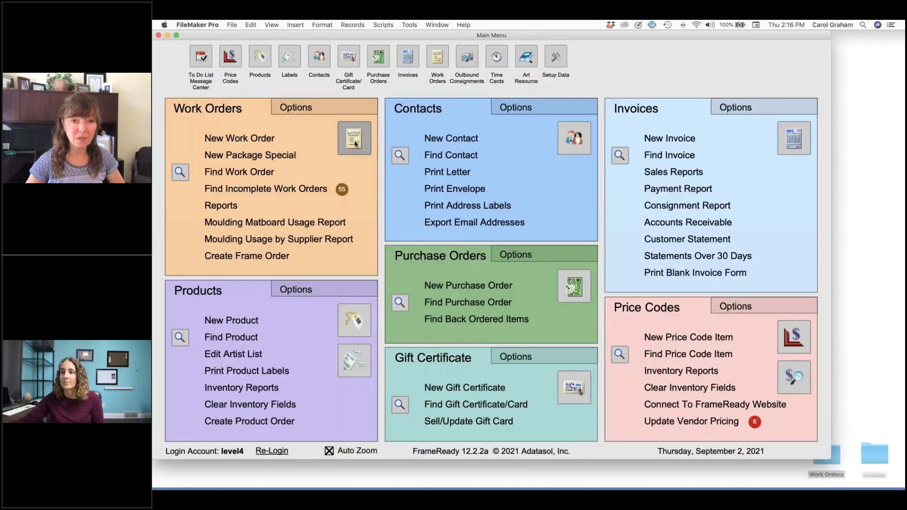
click(352, 140)
click(446, 58)
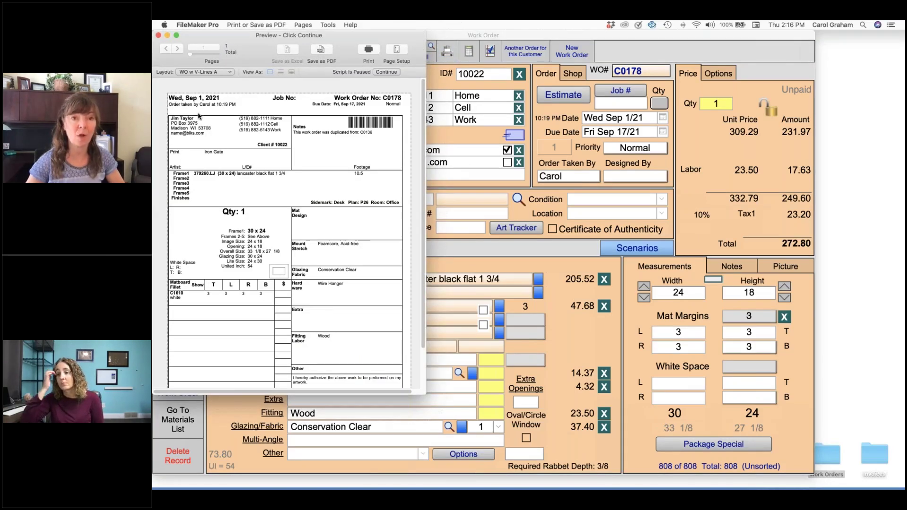
click(386, 72)
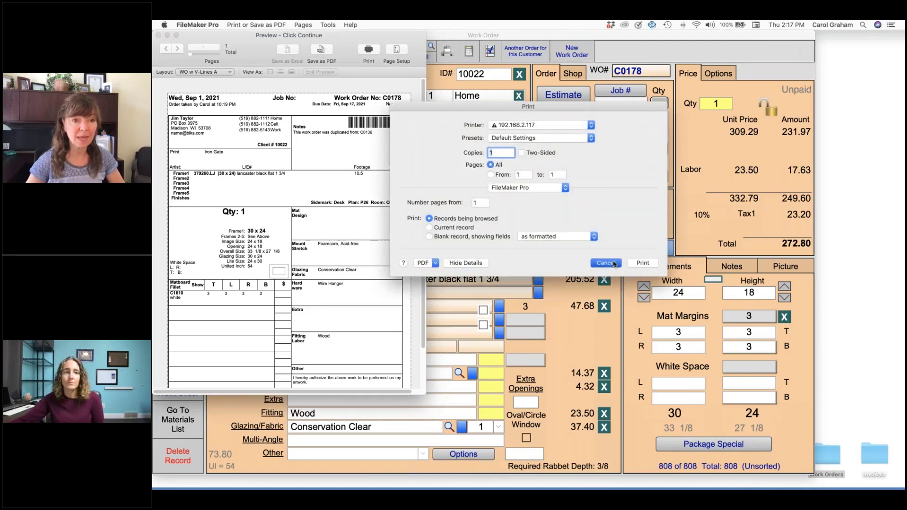
click(614, 264)
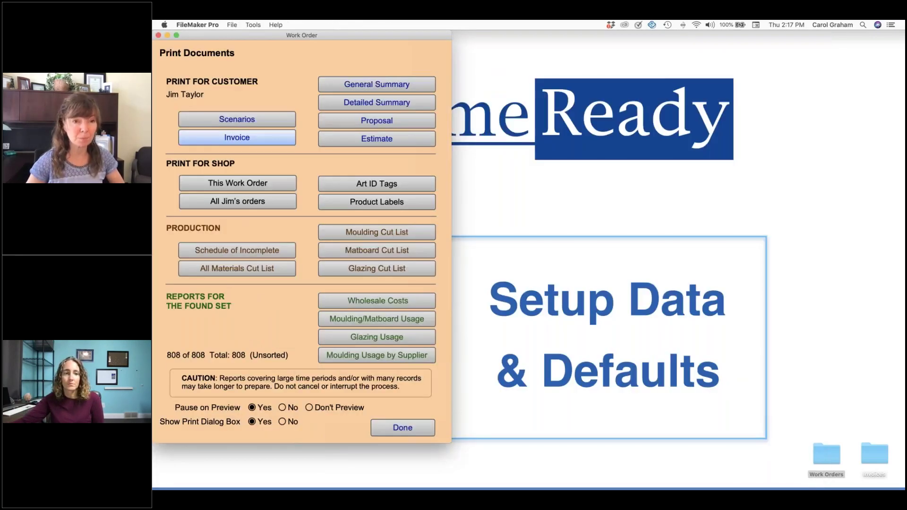
Step: Preview the customer's proposal to examine the logo and business address, and cancel the printing
click(339, 124)
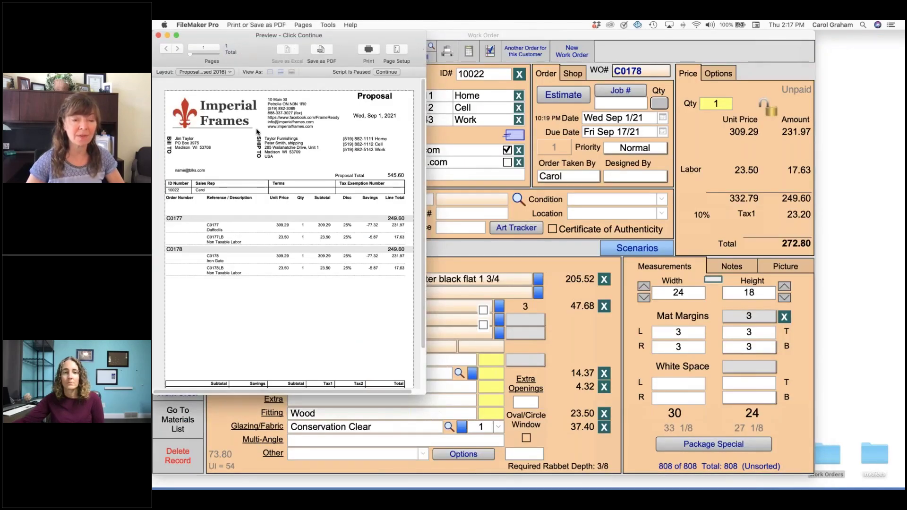
click(388, 73)
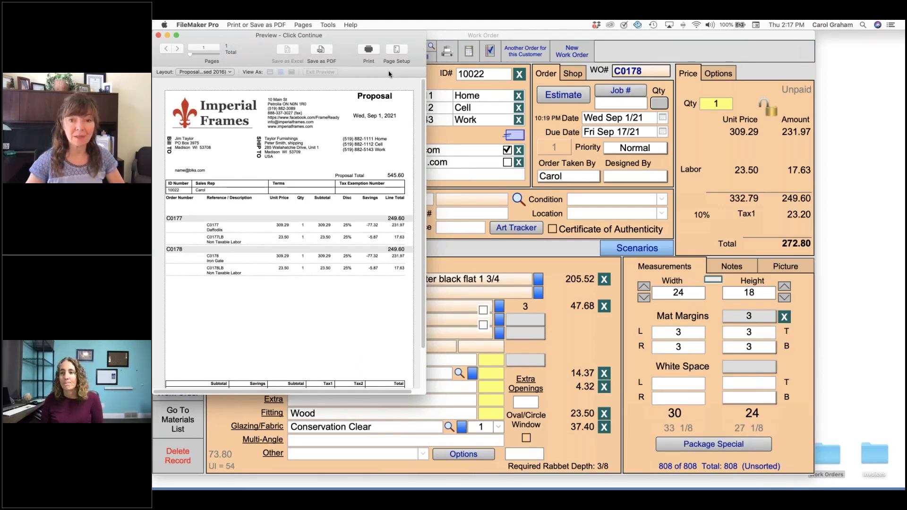
key(Return)
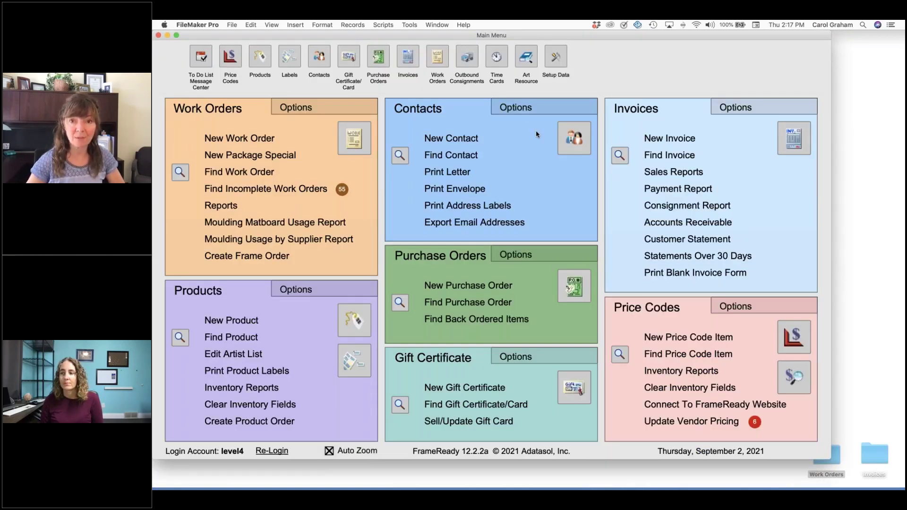
Step: Return to the logo page of the setup data and delete the Imperial Frames logo image
click(558, 54)
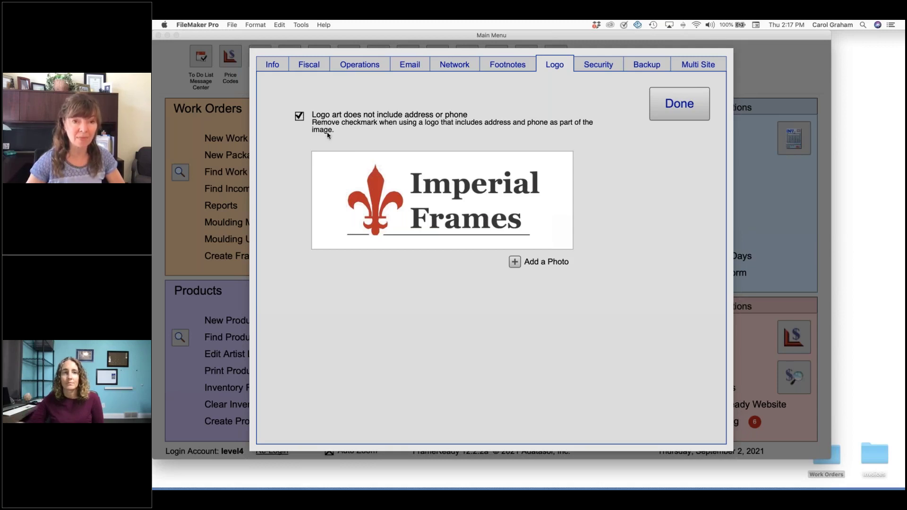
click(513, 218)
key(Delete)
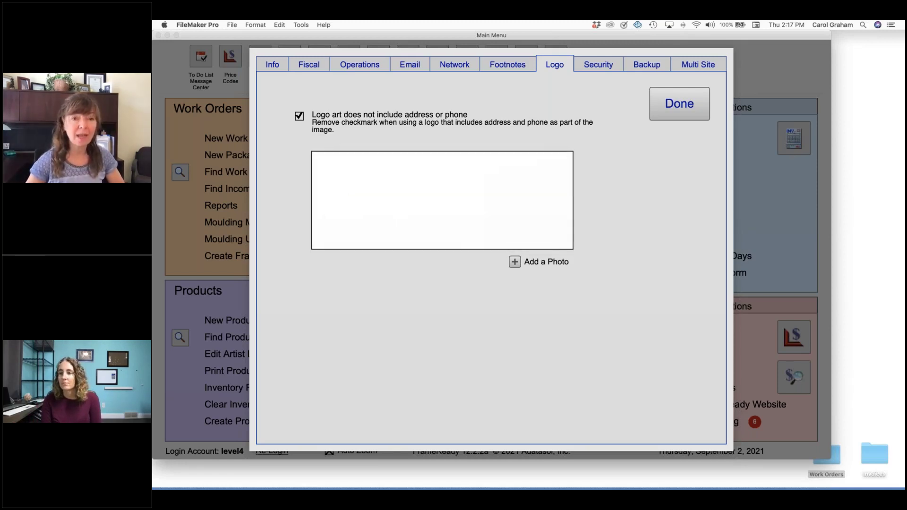
Step: Set the Business Name Imperial Frames to the Georgia Bold font in the Info setup data and close the setup data
click(278, 65)
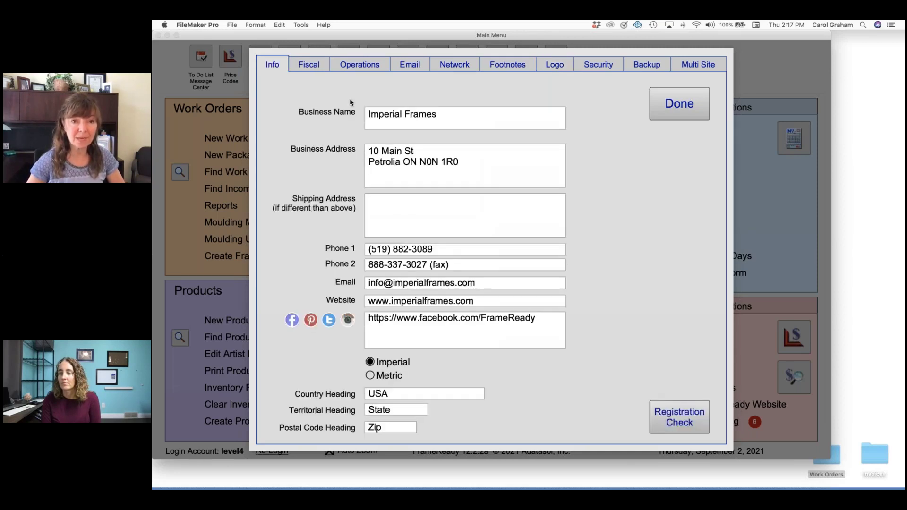
click(445, 116)
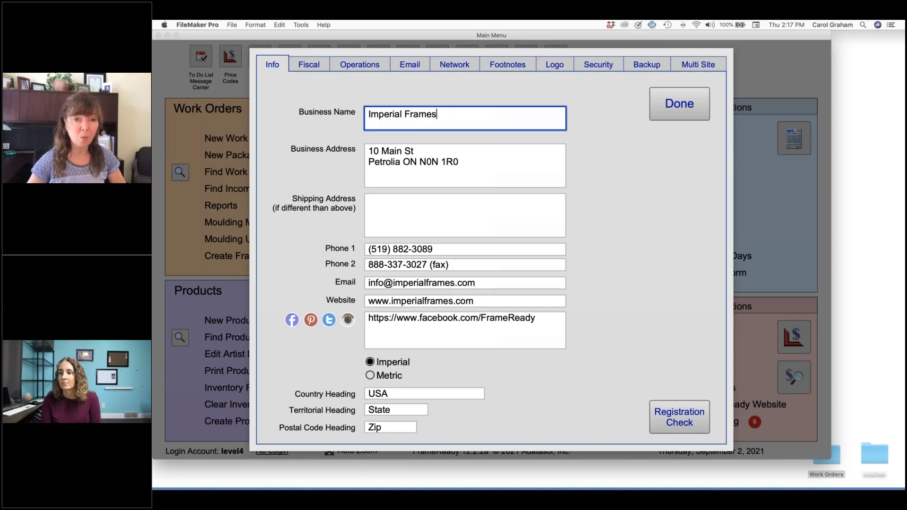
key(super+a)
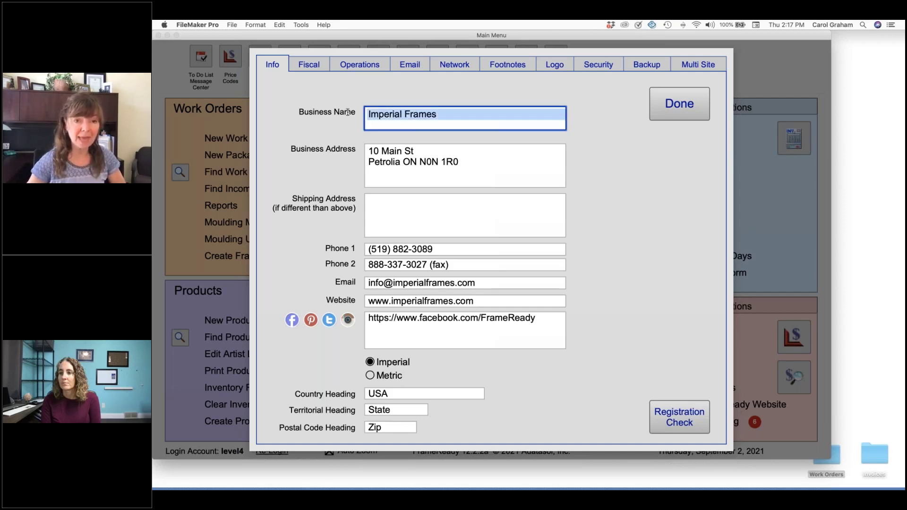
click(255, 25)
mouse_move(264, 35)
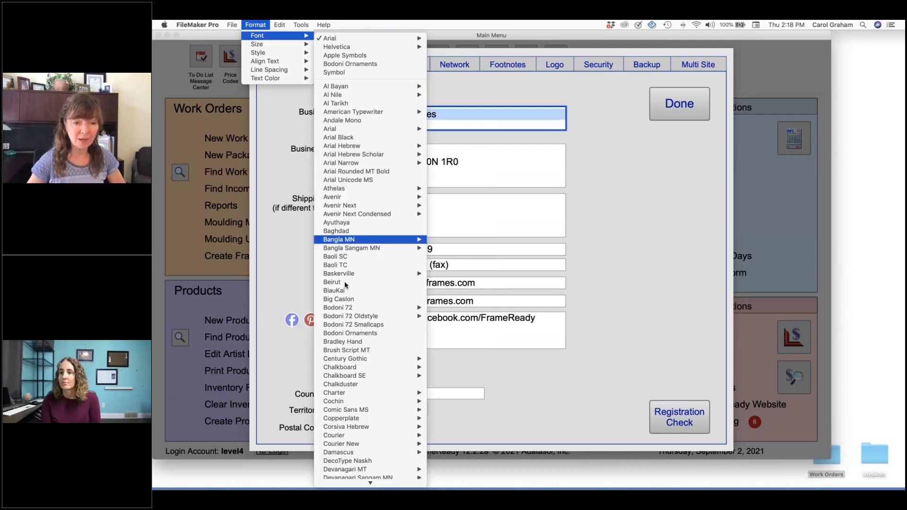
scroll(348, 413, down, 5)
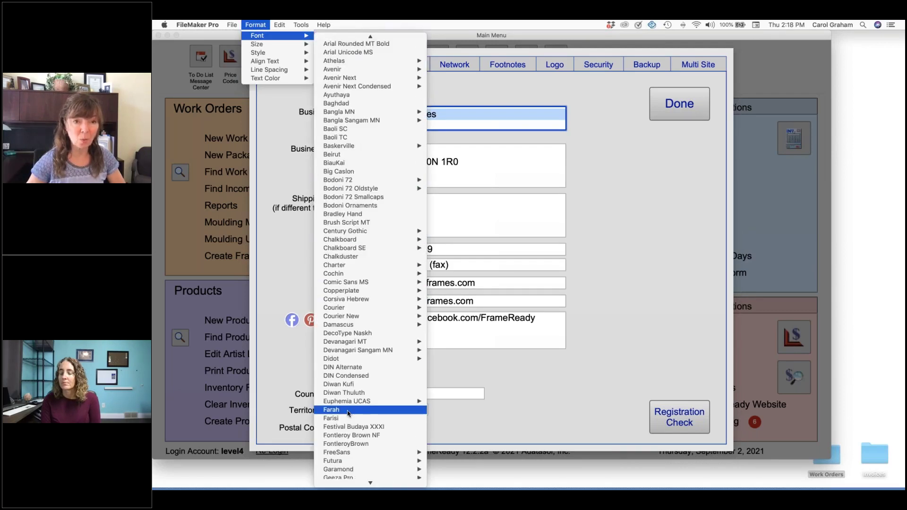
scroll(348, 412, down, 10)
mouse_move(402, 120)
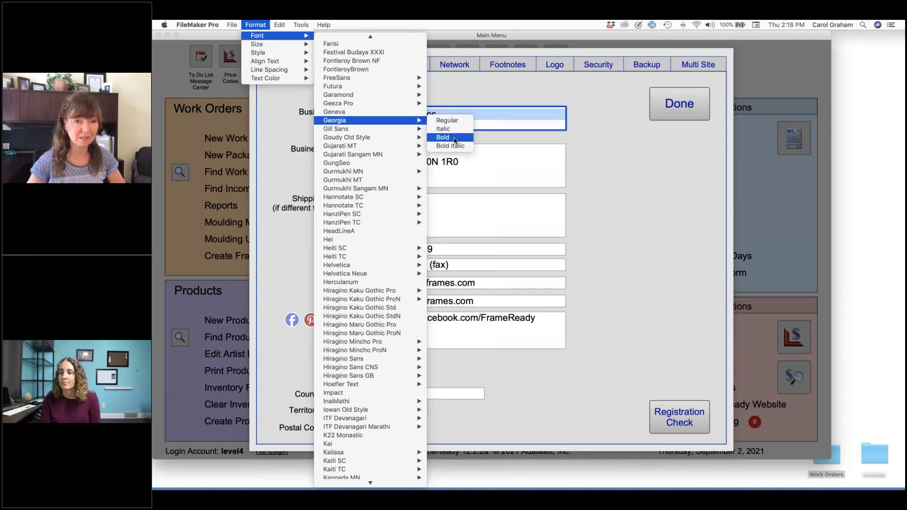
click(455, 139)
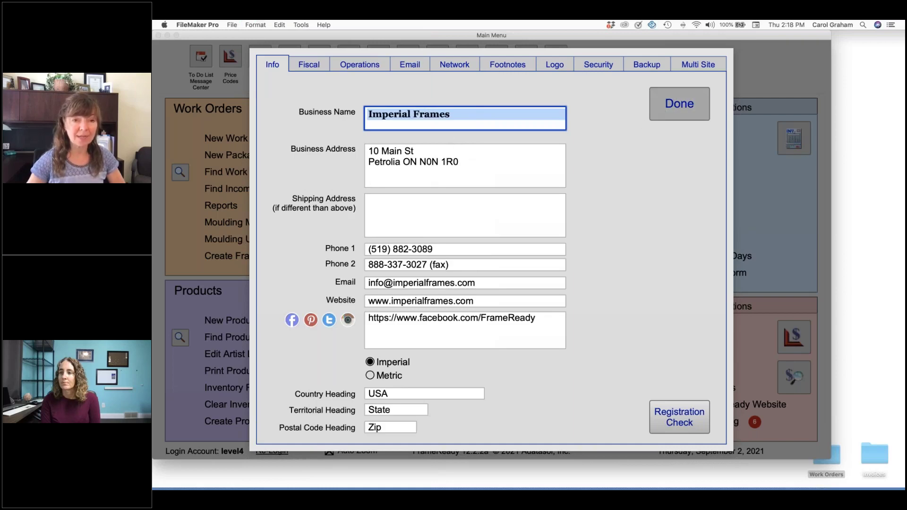
click(679, 103)
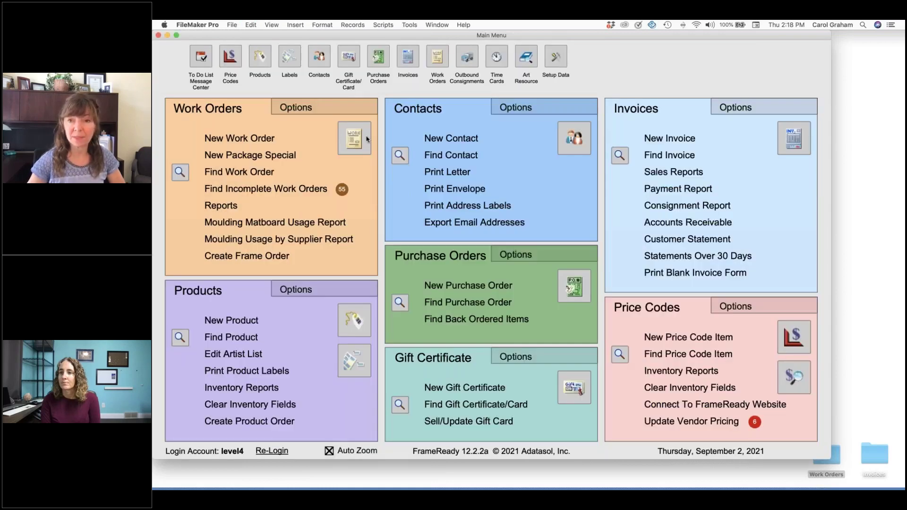
Step: Preview the current invoice to examine how the bold business name prints in the header, and cancel the printing
click(794, 138)
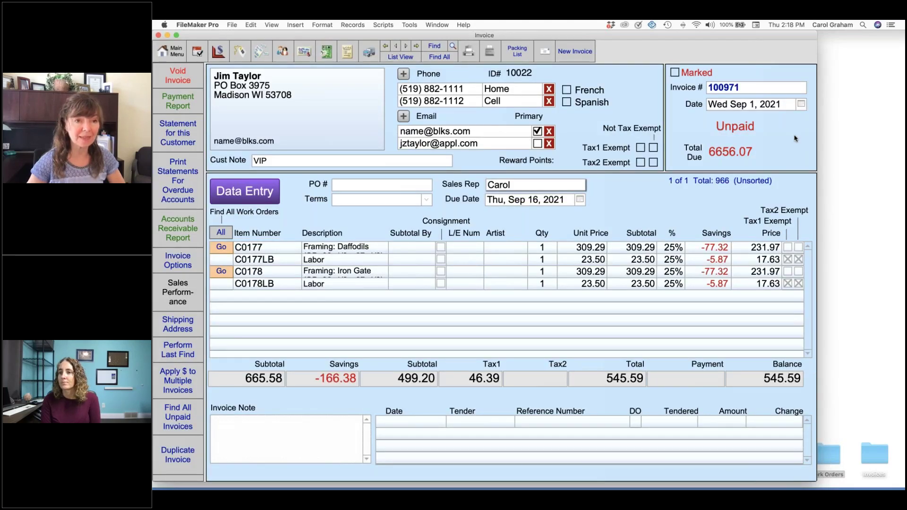
click(468, 51)
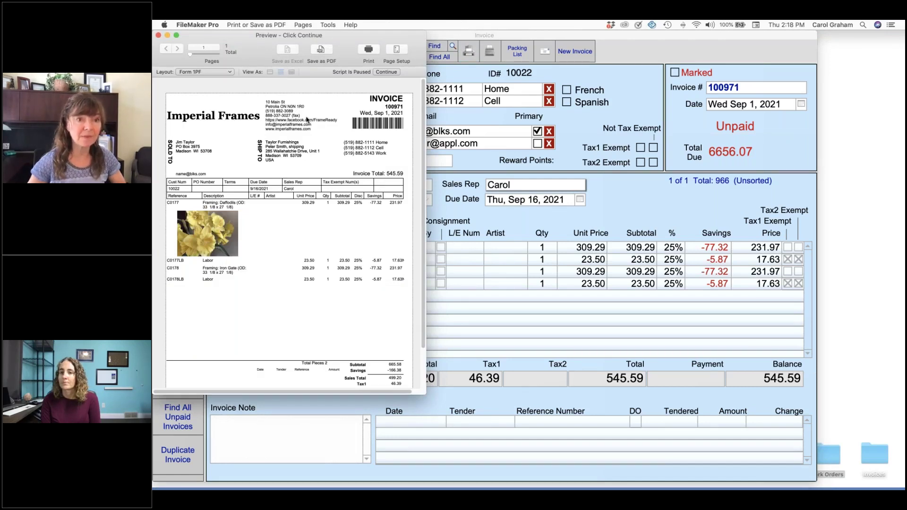
click(387, 72)
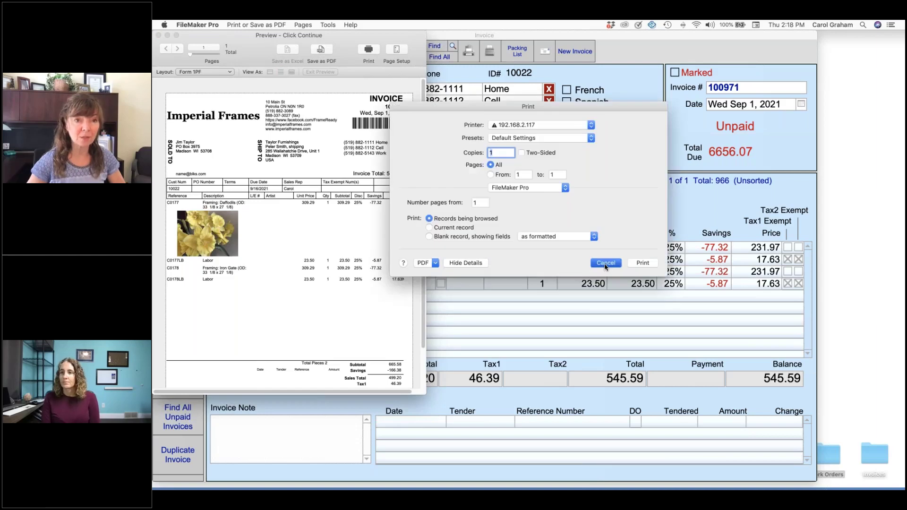
Step: Split the business name onto two lines, Imperial above Frames, and close the setup data
key(Return)
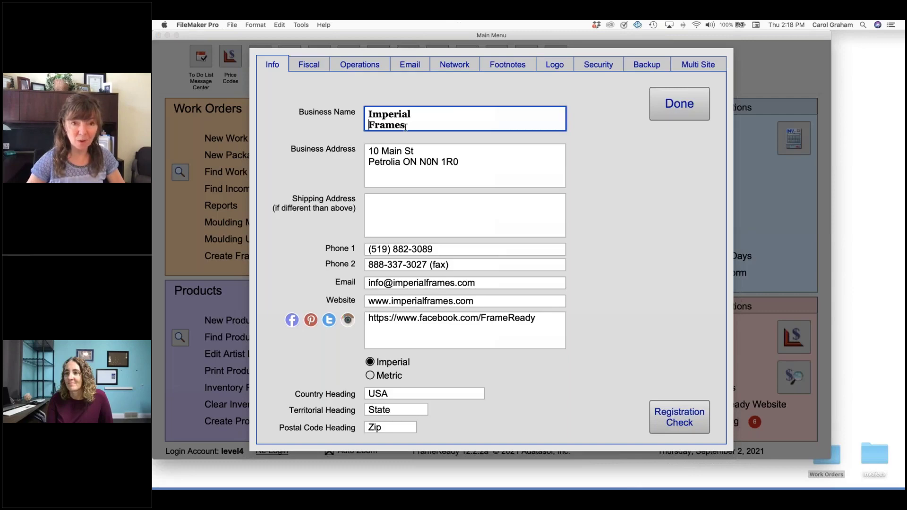
click(596, 146)
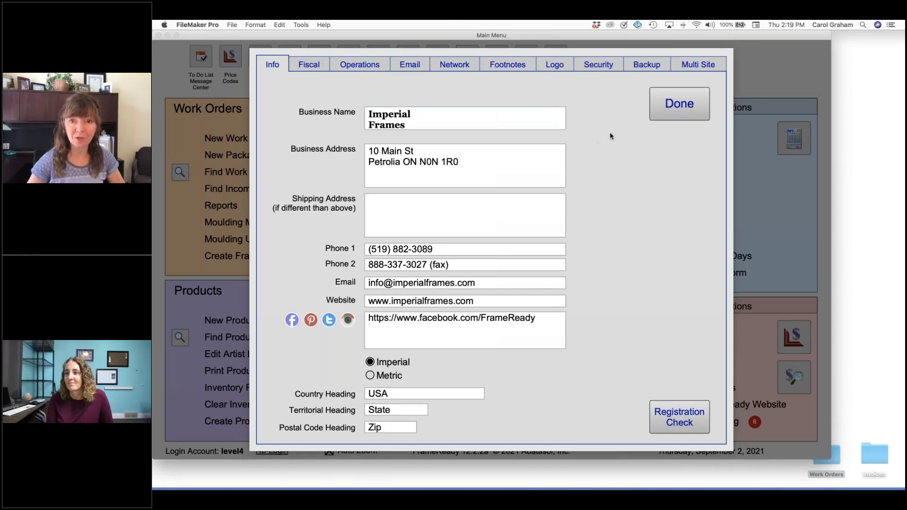
click(672, 109)
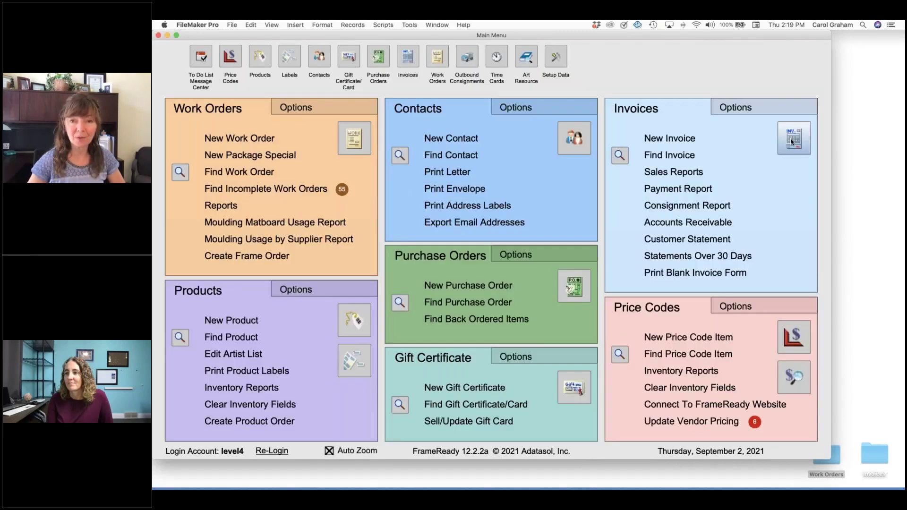
Step: Preview the invoice again to check the two-line business name beside the address, and leave without printing
click(791, 140)
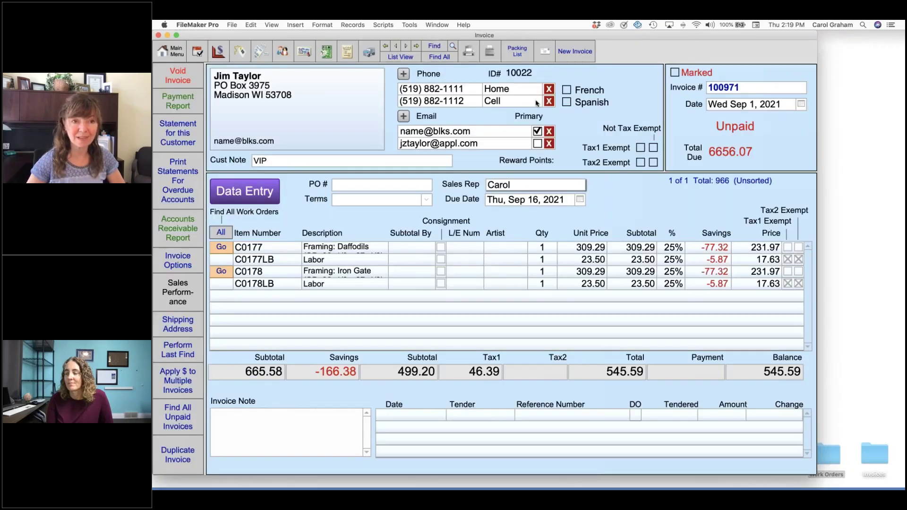
click(468, 51)
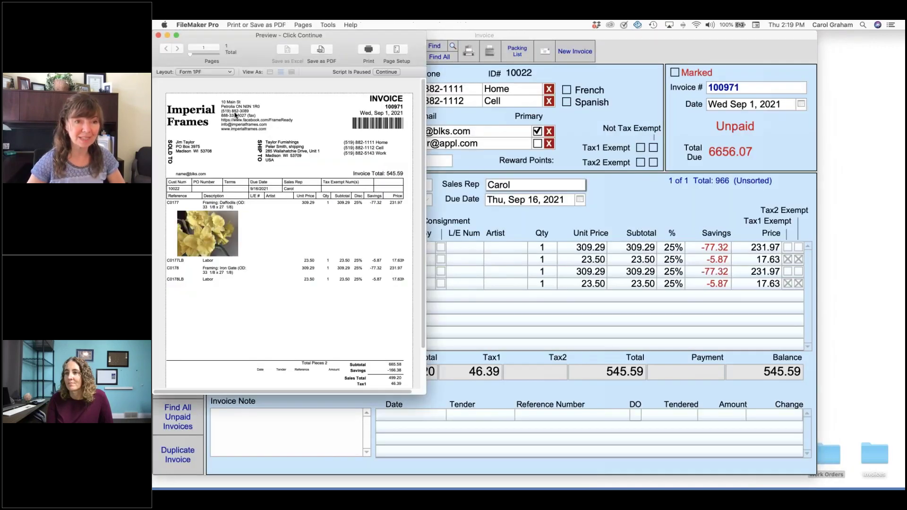
click(386, 71)
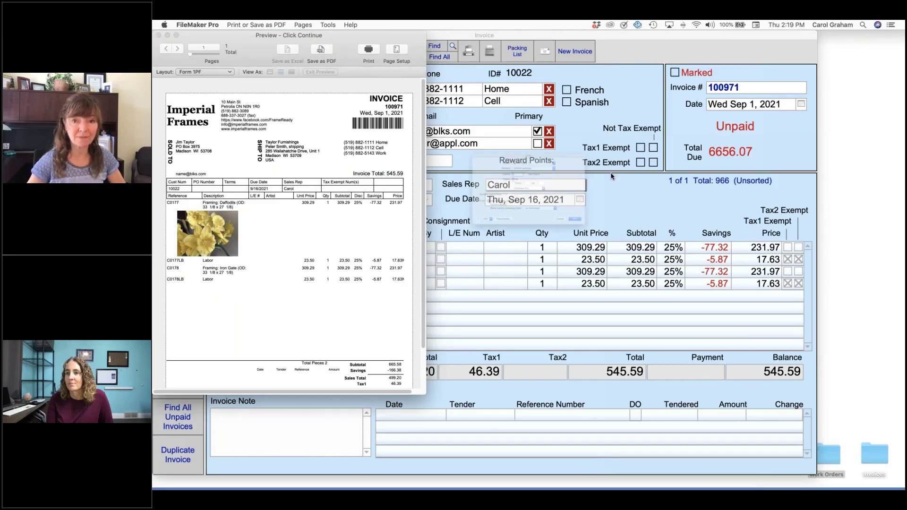
key(super+1)
Step: Clear the "Logo art does not include address or phone" option, insert Logo Address.jpg as the shop's logo, and close the setup data
click(552, 59)
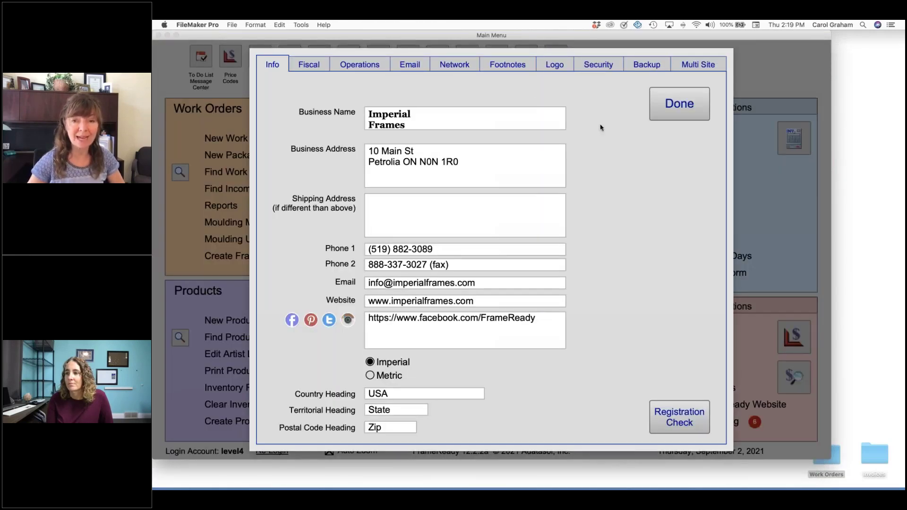
click(554, 64)
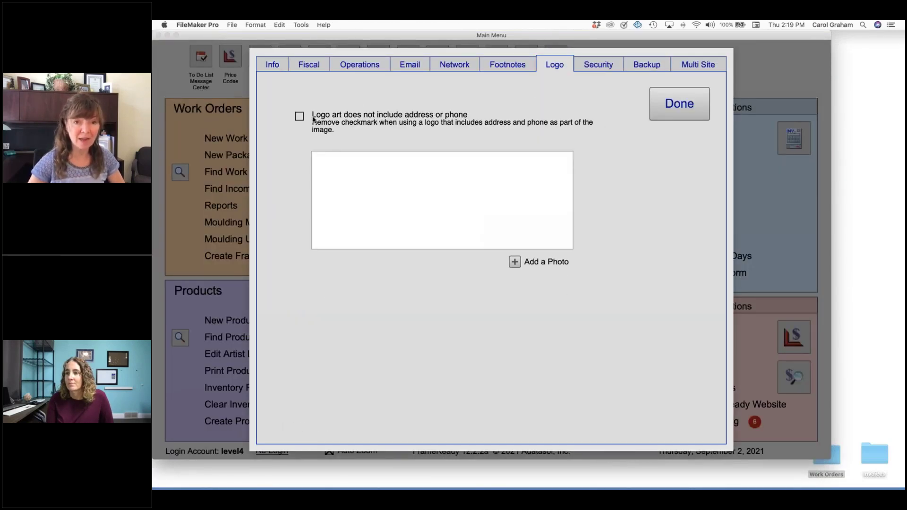
click(515, 262)
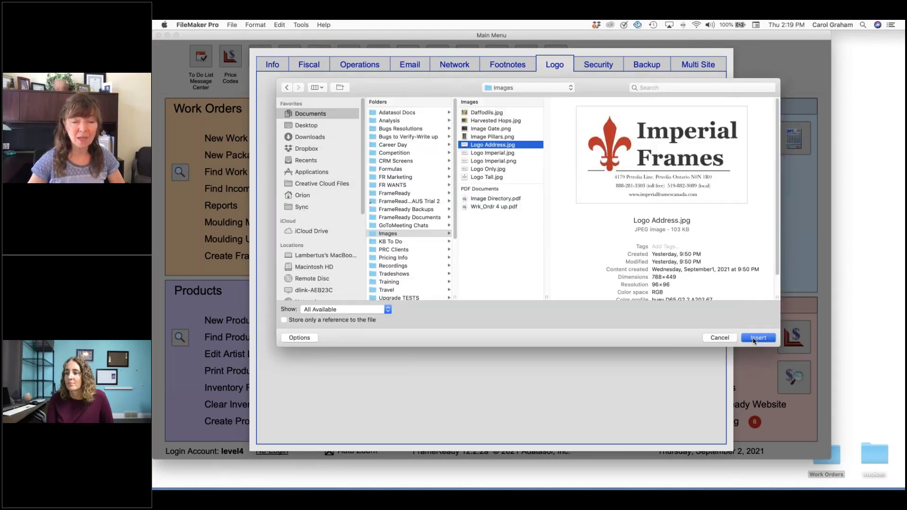
click(757, 337)
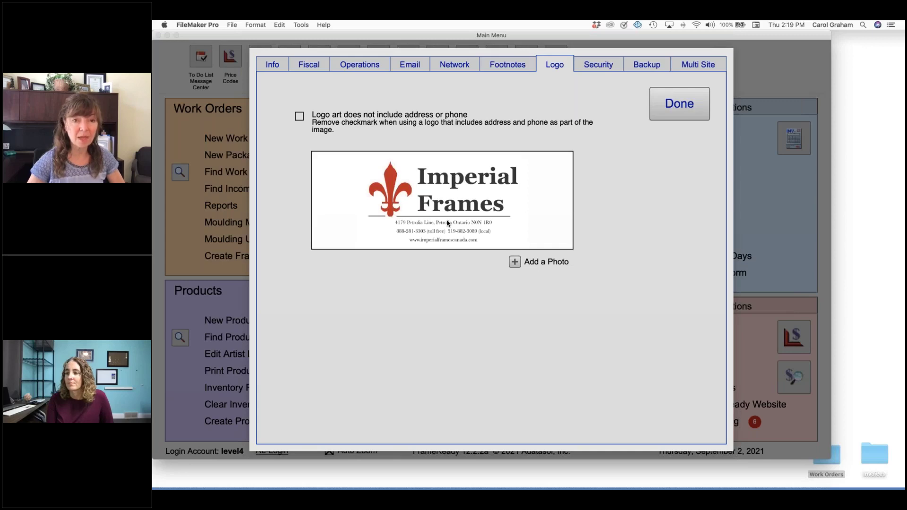
click(676, 113)
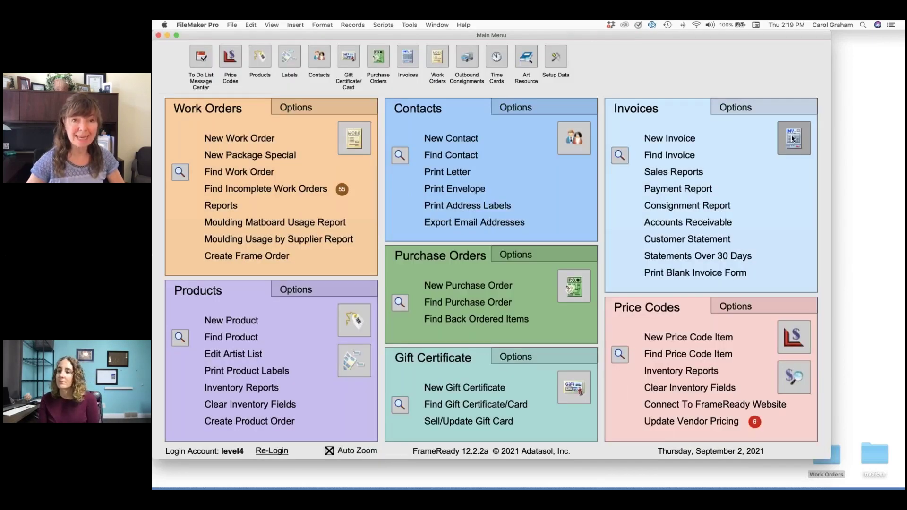
Step: Preview the invoice to examine how the logo with built-in address and phone prints, and close the preview
click(793, 138)
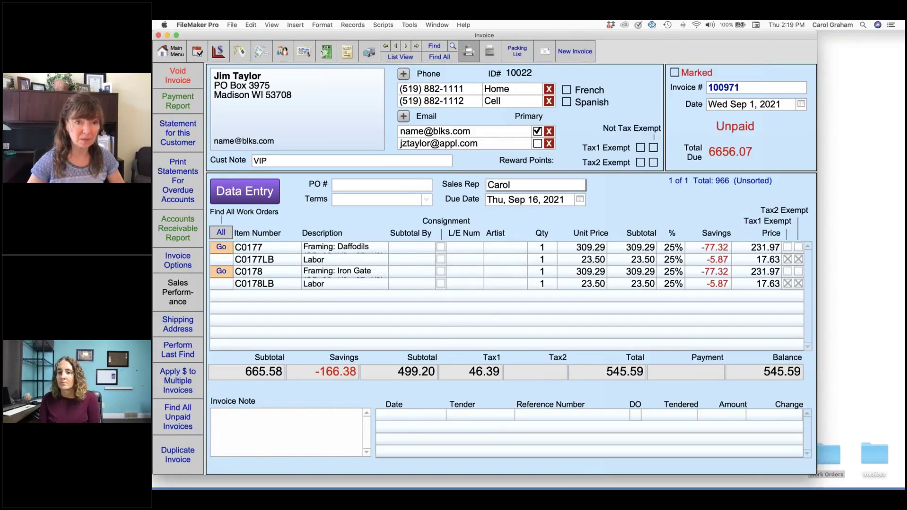
click(468, 51)
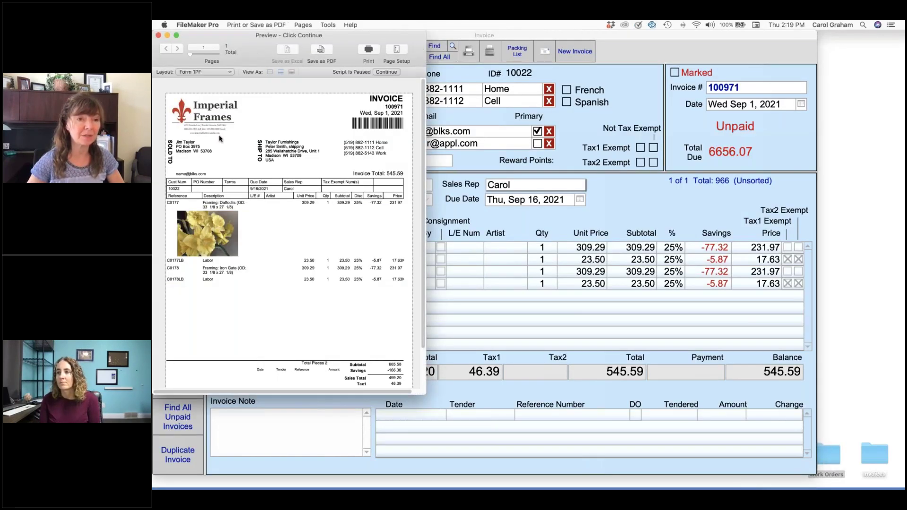
click(387, 72)
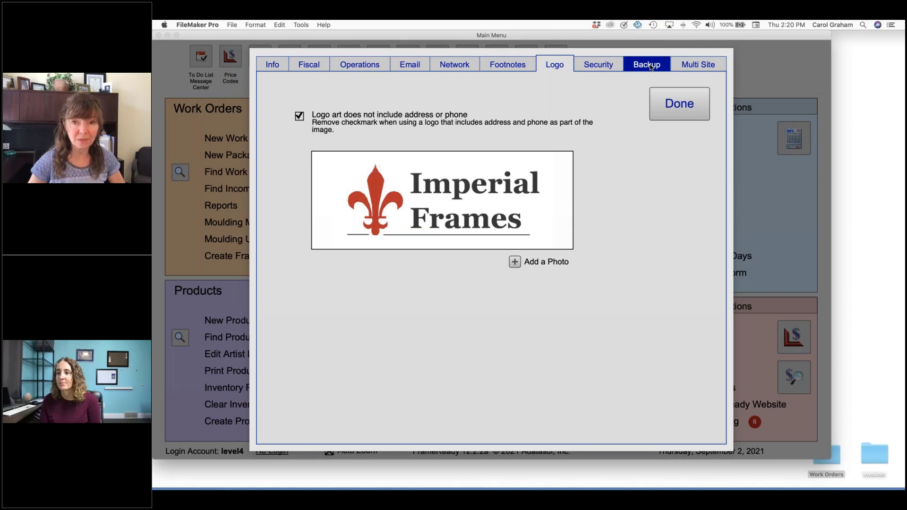
Step: In the Backup settings, set the backup location to Other and choose the STS folder inside Sync
click(650, 66)
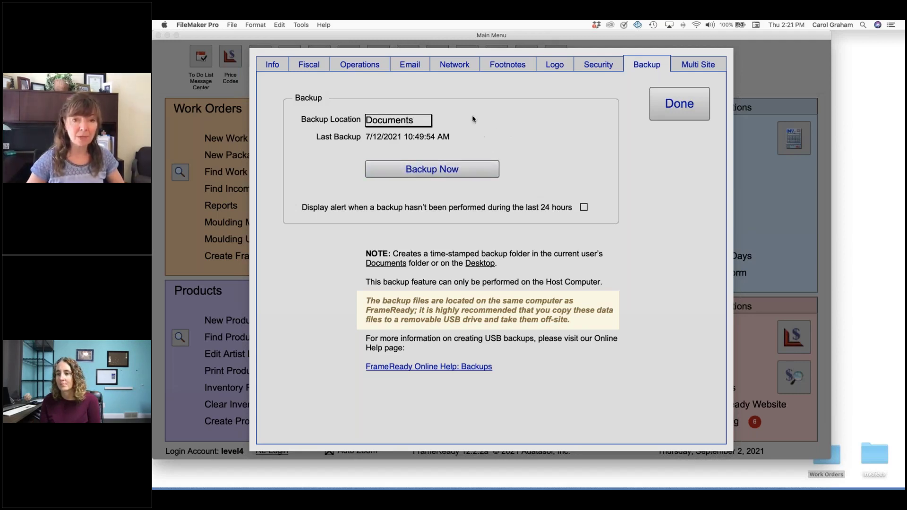
click(427, 120)
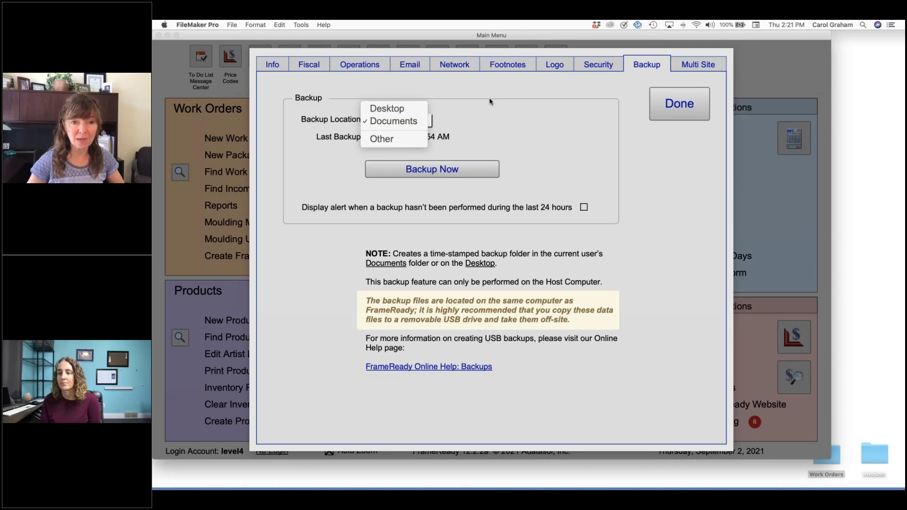
click(393, 140)
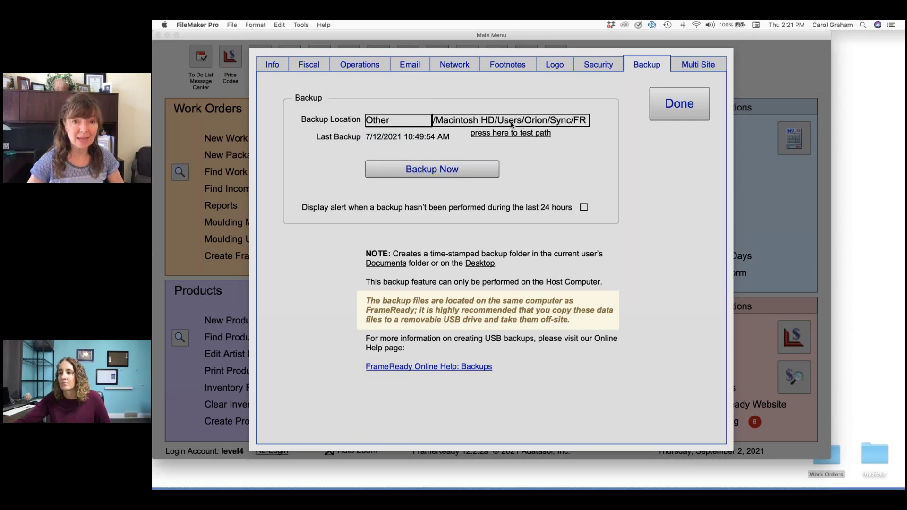
click(511, 122)
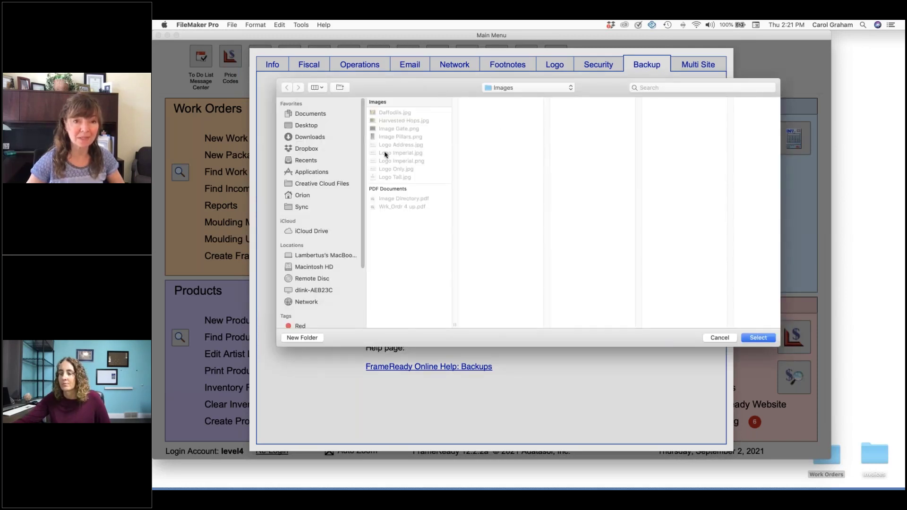
click(300, 209)
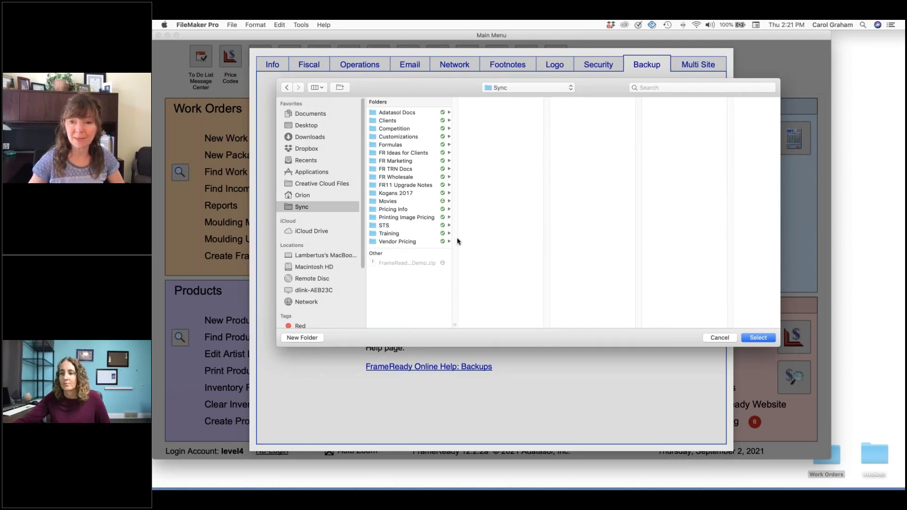
click(392, 226)
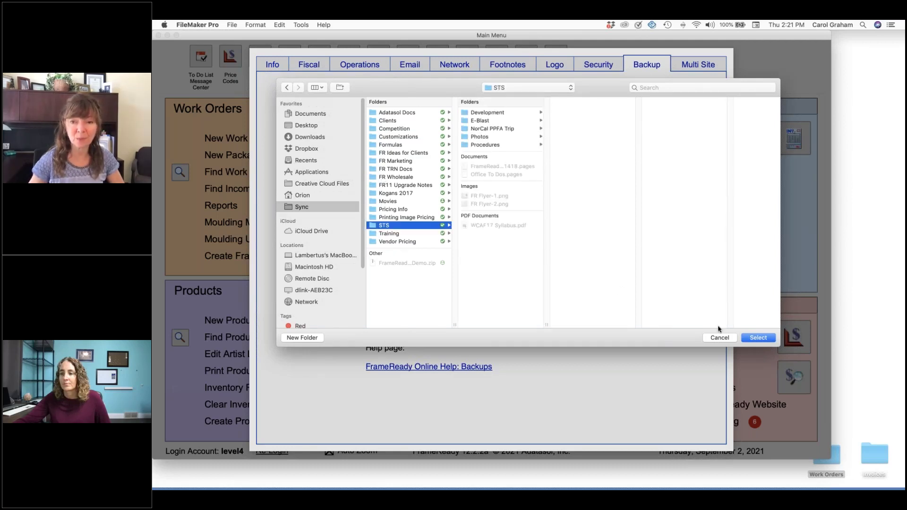
click(758, 338)
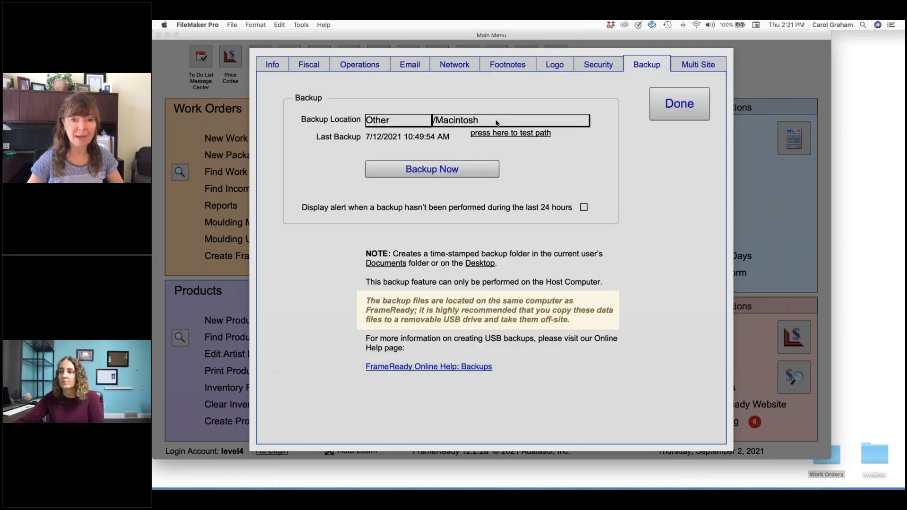
Step: Set the backup location to Documents and start a backup
click(381, 120)
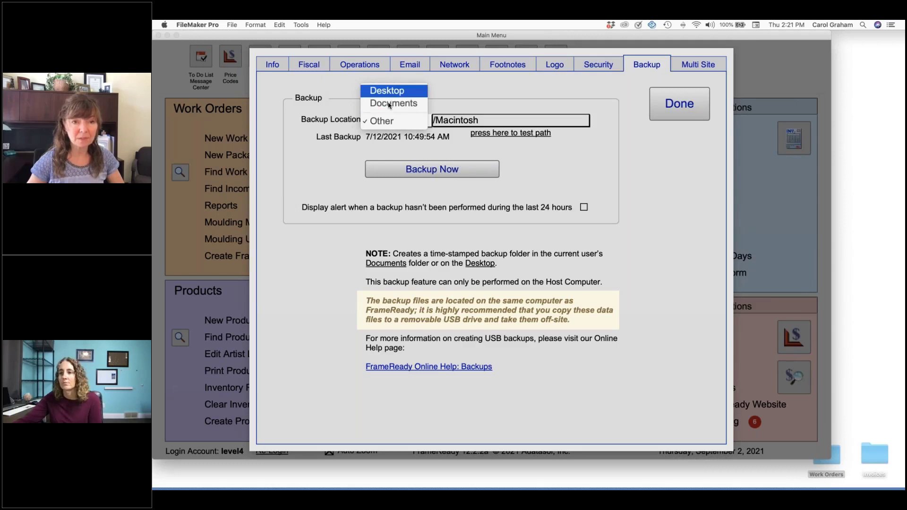
click(389, 104)
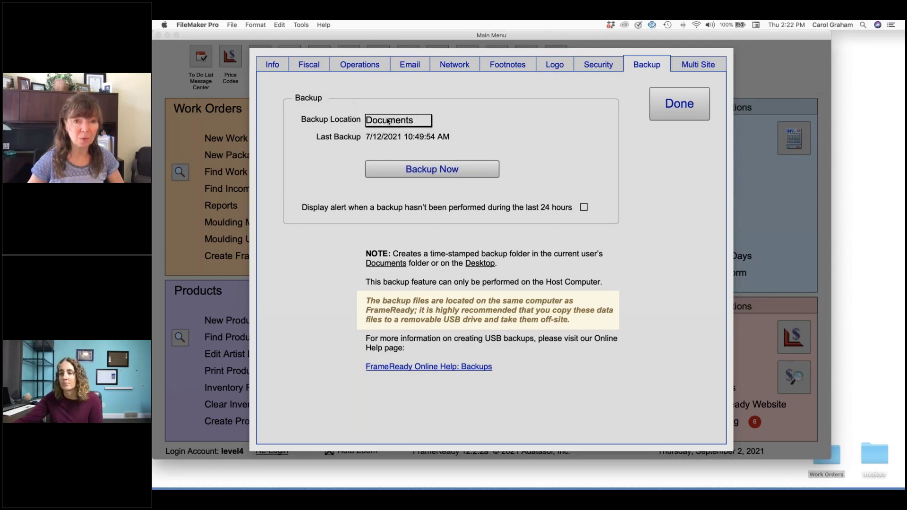
click(481, 172)
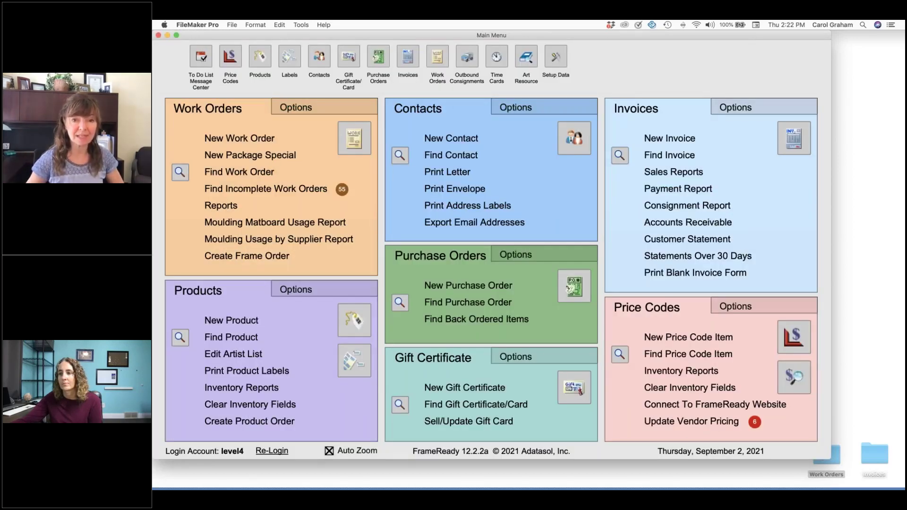
Step: Examine the new time-stamped backup folder inside FrameReady Backups in Documents, and close the folder window
click(519, 238)
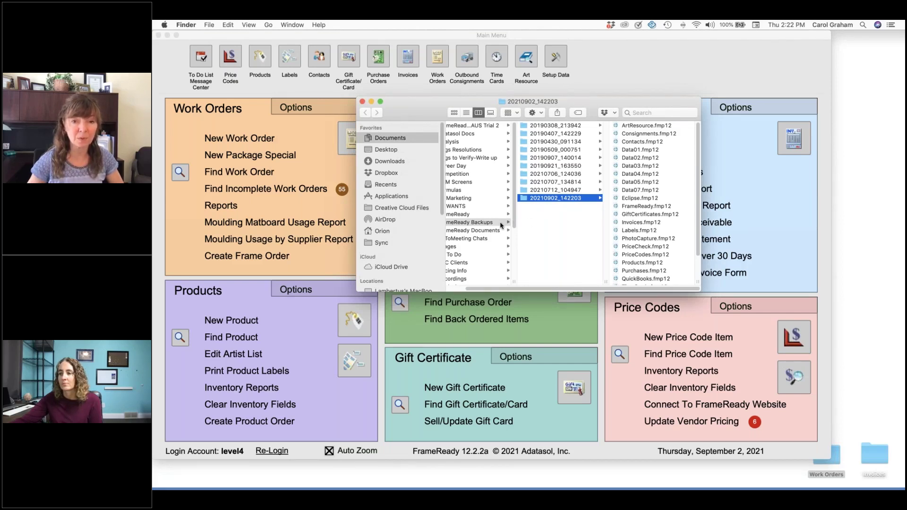
scroll(501, 225, left, 1)
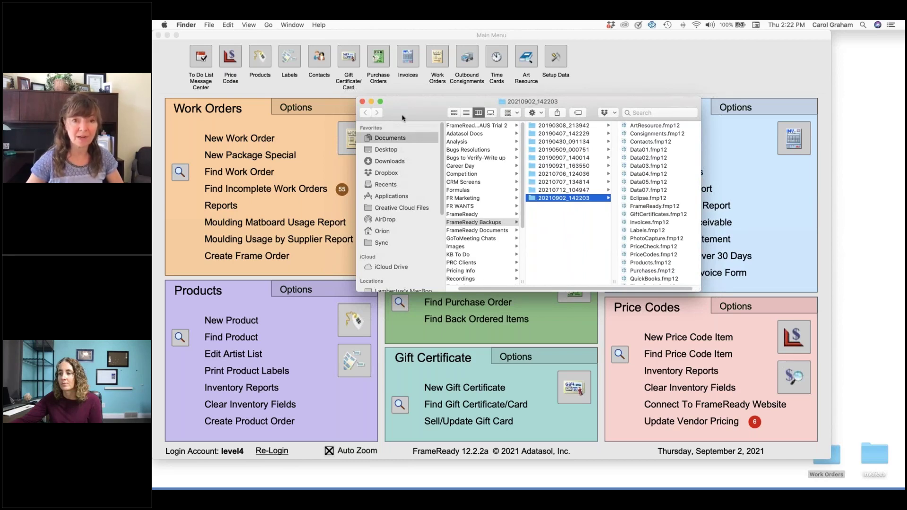
click(363, 101)
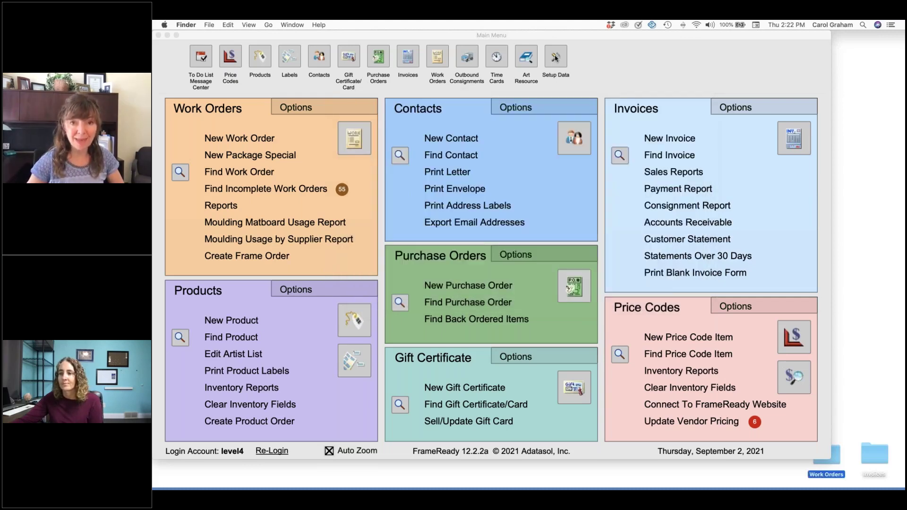
Step: In the setup data's Backup settings, turn on the alert for no backup within 24 hours, close the settings and minimize the main menu
click(556, 57)
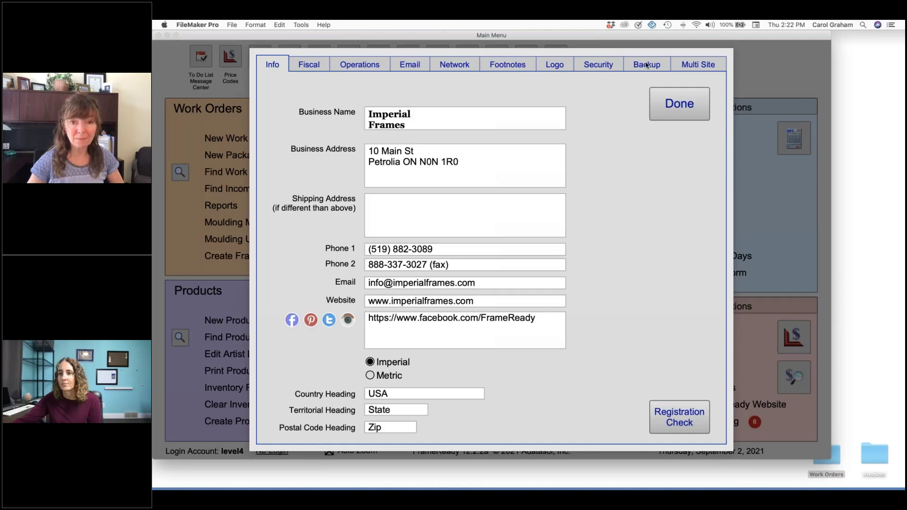
click(647, 65)
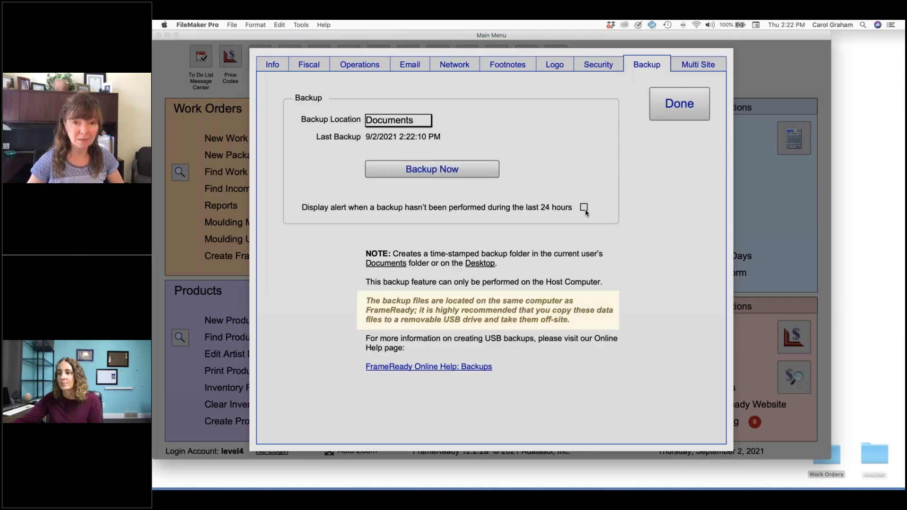
click(584, 207)
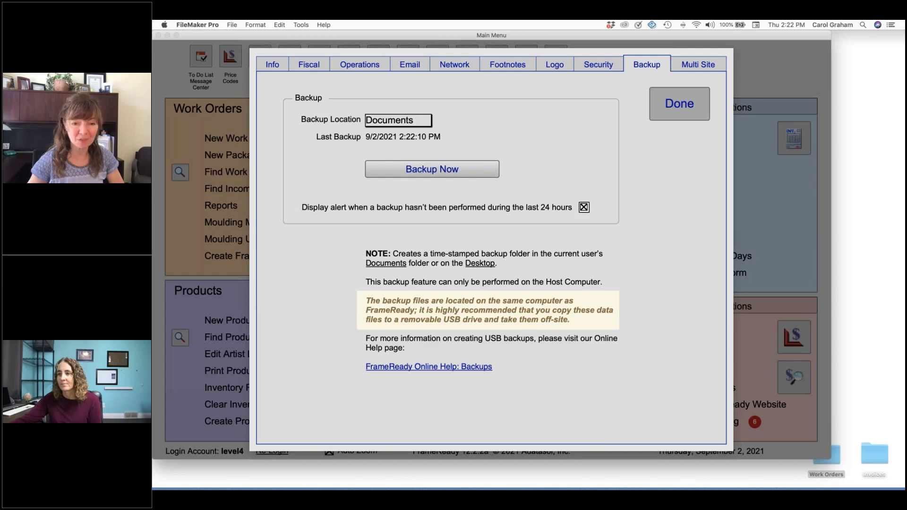
click(679, 103)
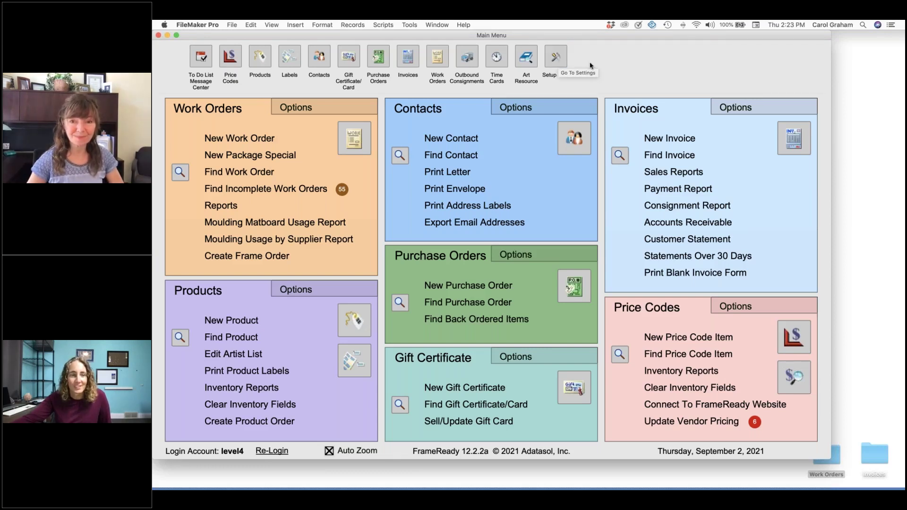
click(167, 35)
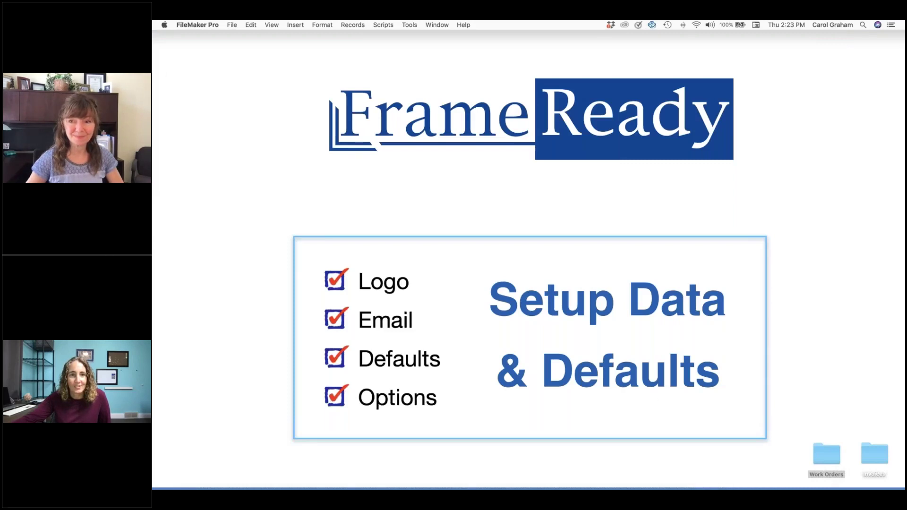
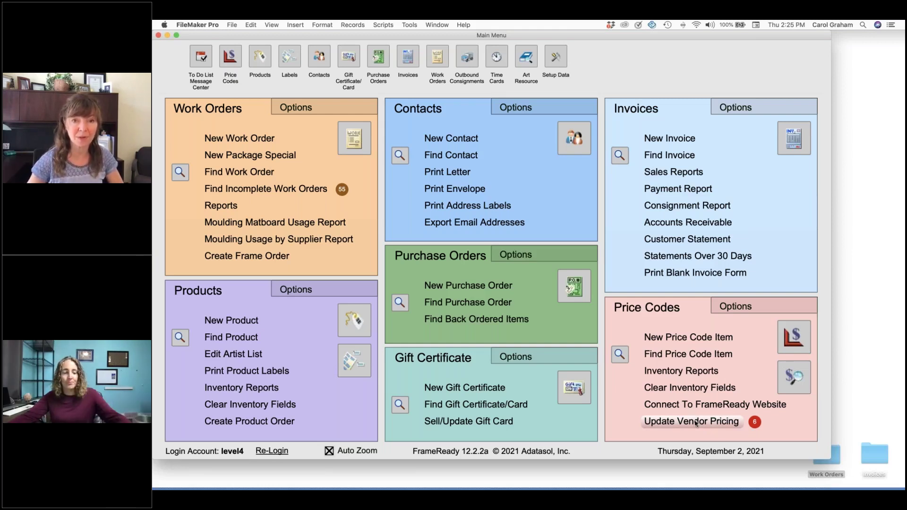
Step: Open Update Vendor Pricing and examine the available USA vendors, including G-L, and the Canadian vendors
click(695, 422)
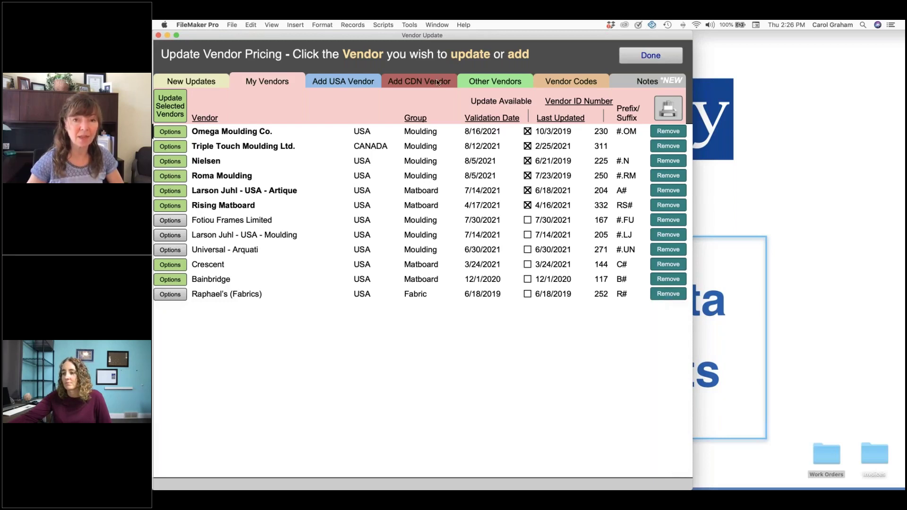
click(368, 83)
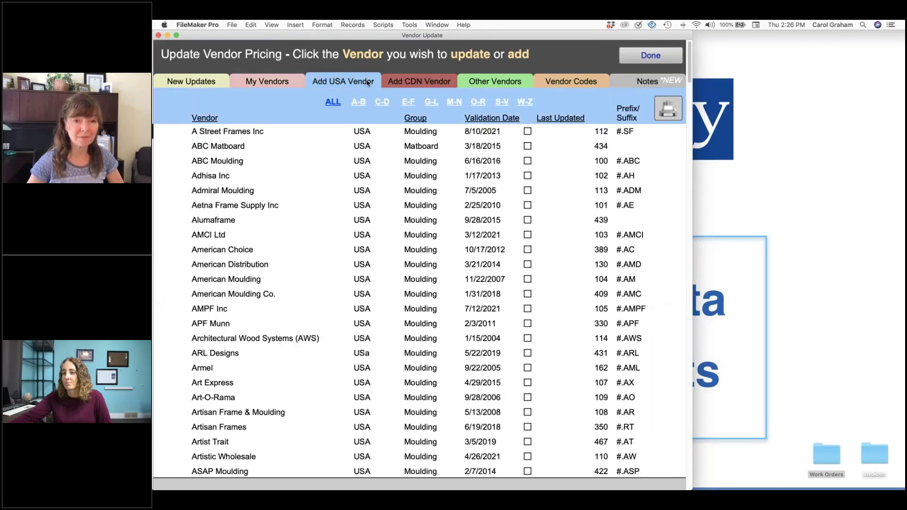
click(431, 103)
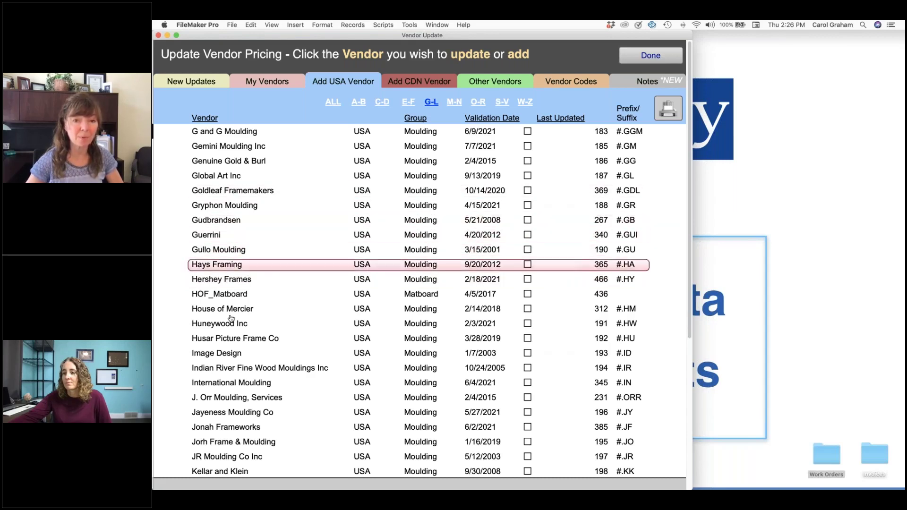
click(439, 82)
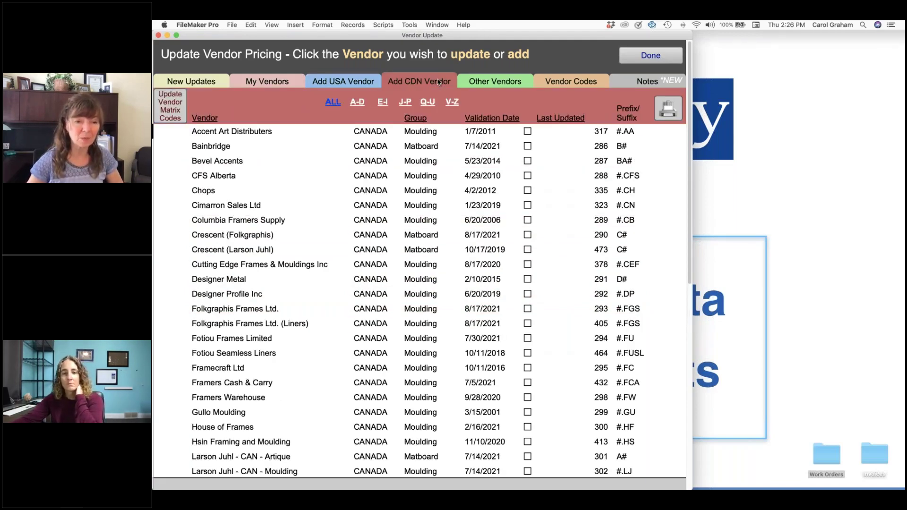
scroll(407, 236, down, 7)
scroll(406, 189, up, 4)
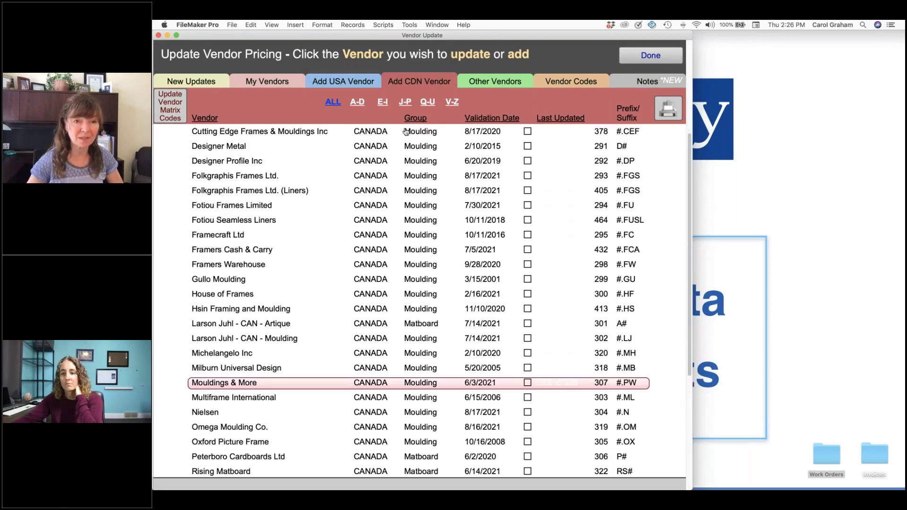
scroll(406, 132, up, 3)
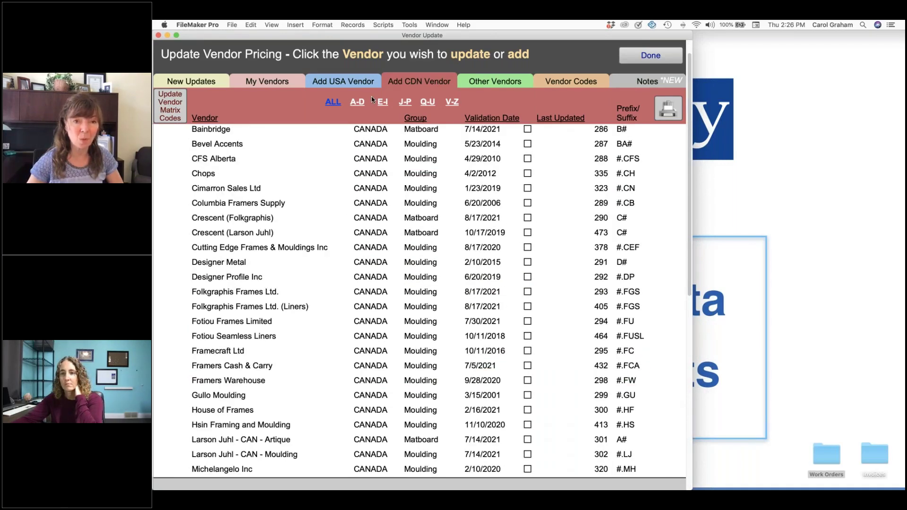
click(357, 102)
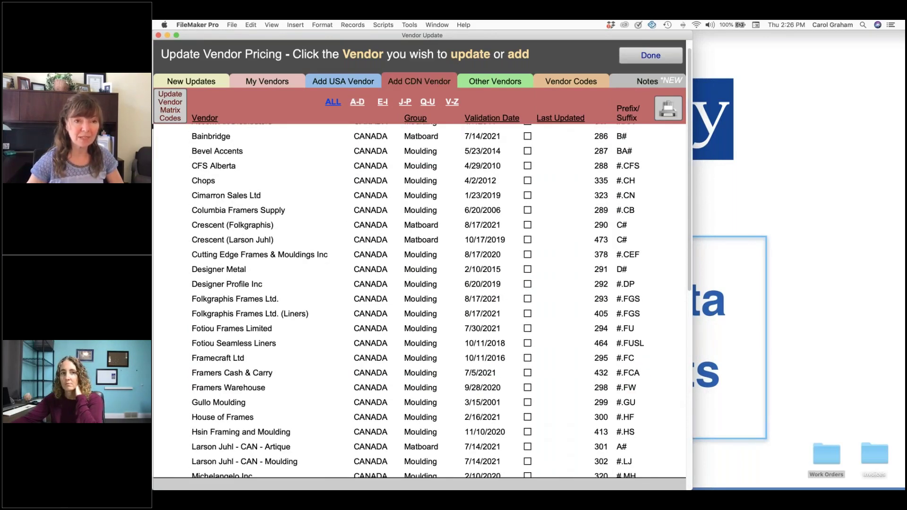
Step: Start adding A Street Frames Inc from the USA vendors, and cancel the processing of its update file
click(357, 85)
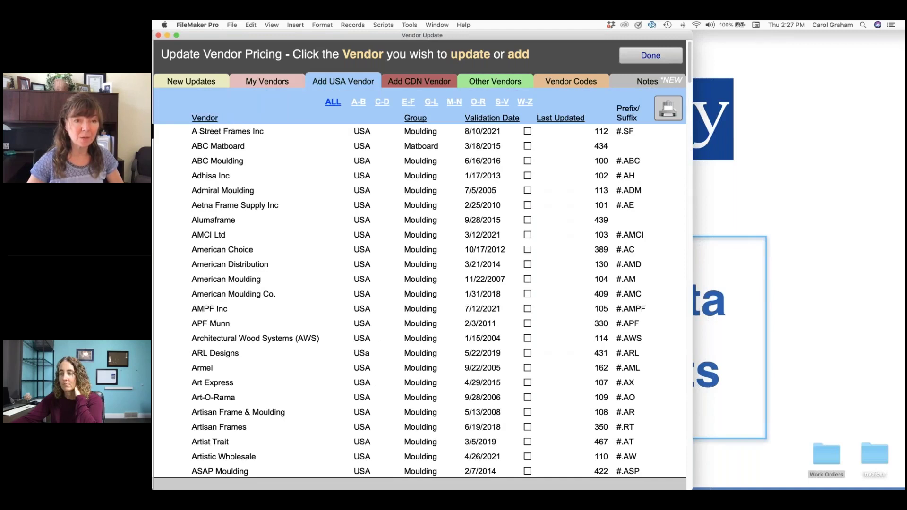
click(244, 133)
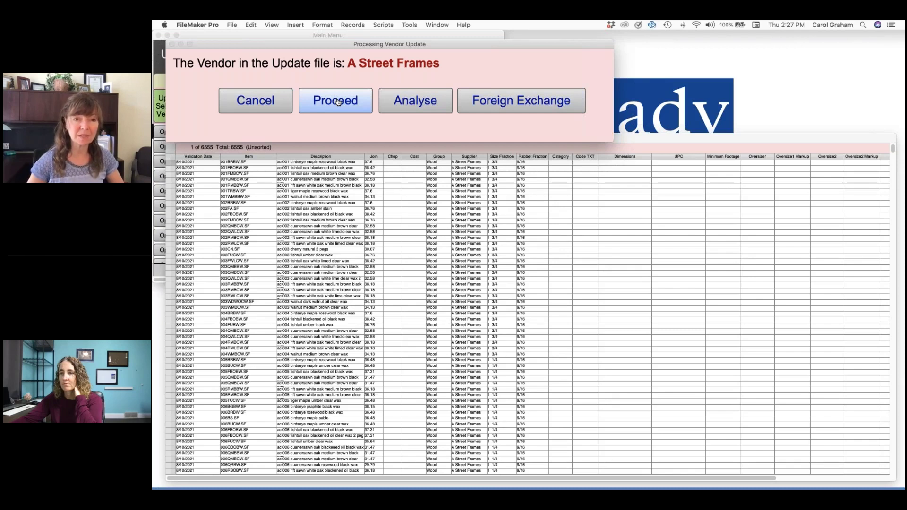
click(255, 101)
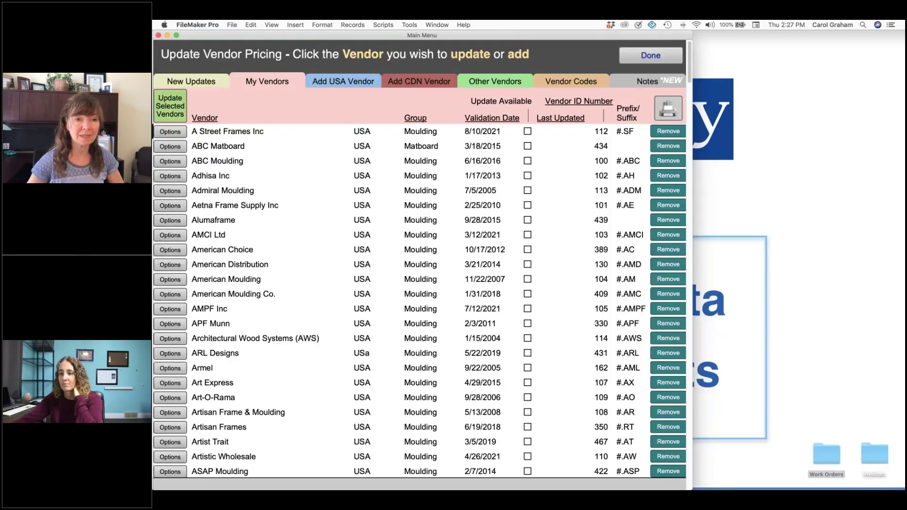
Step: Examine the vendors with new updates, and compare the validation and last updated dates of the shop's own vendors
click(214, 82)
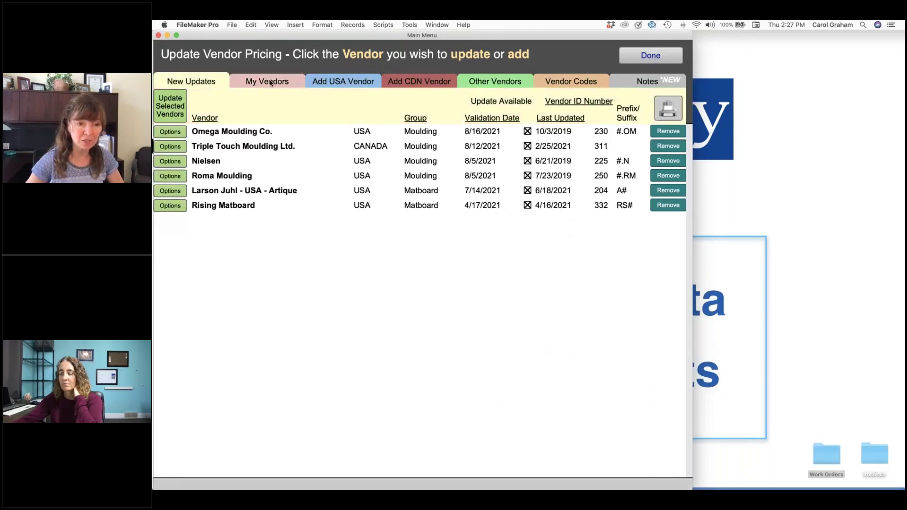
click(270, 83)
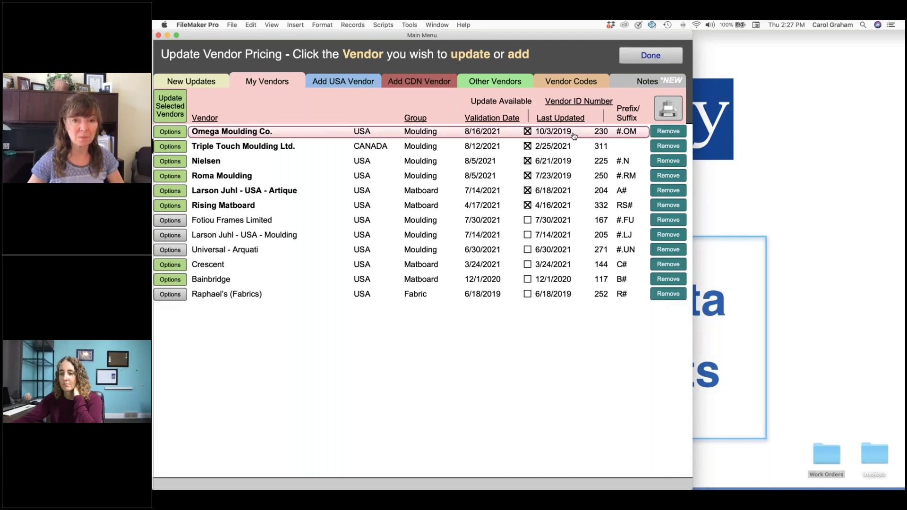
mouse_move(574, 136)
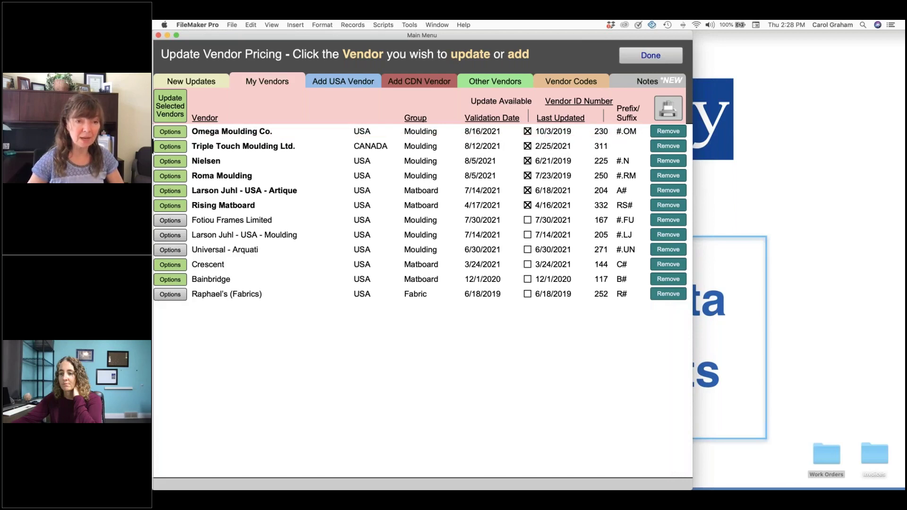
click(182, 106)
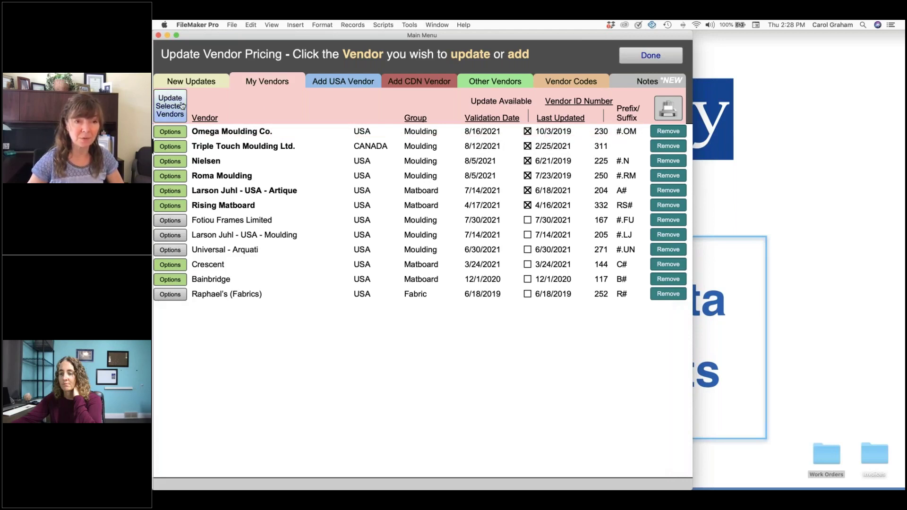
Step: Set Fotiou Frames Limited's update options to process unattended, order type Chop, import new items and flag not verified, with both printed lists off
click(171, 220)
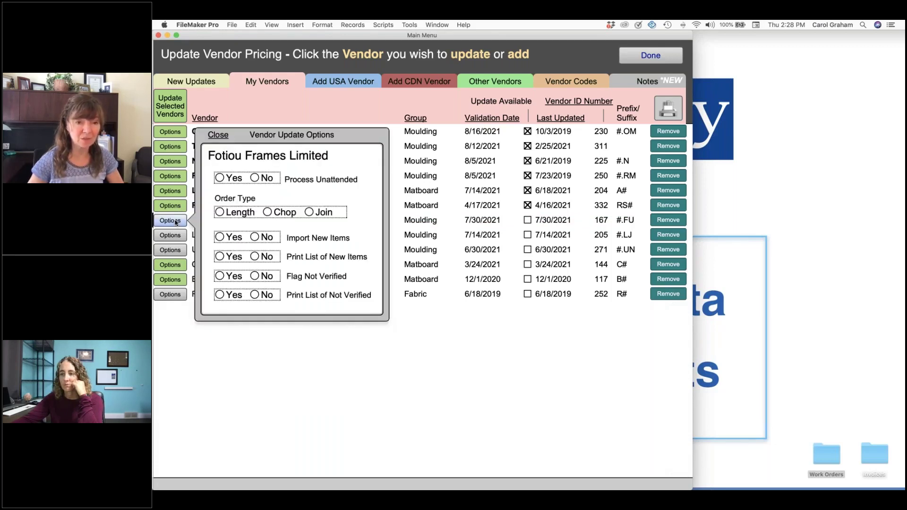
click(220, 178)
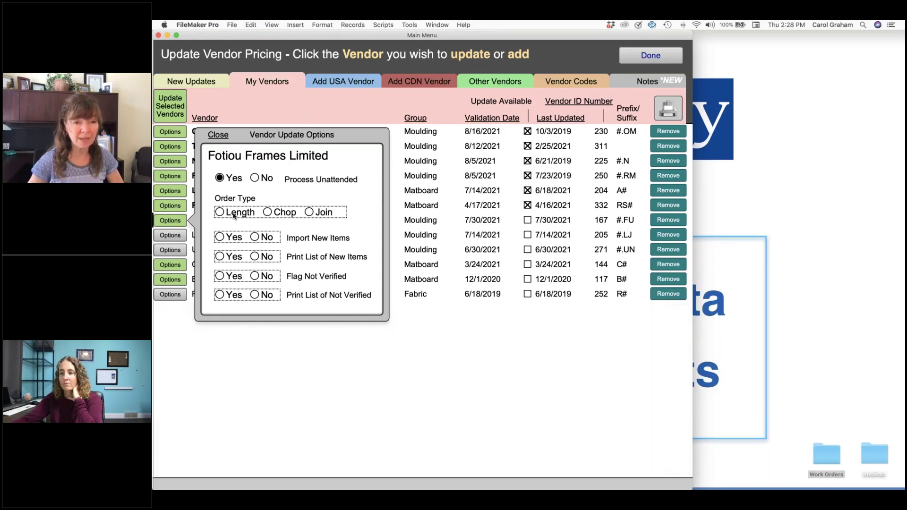
click(265, 213)
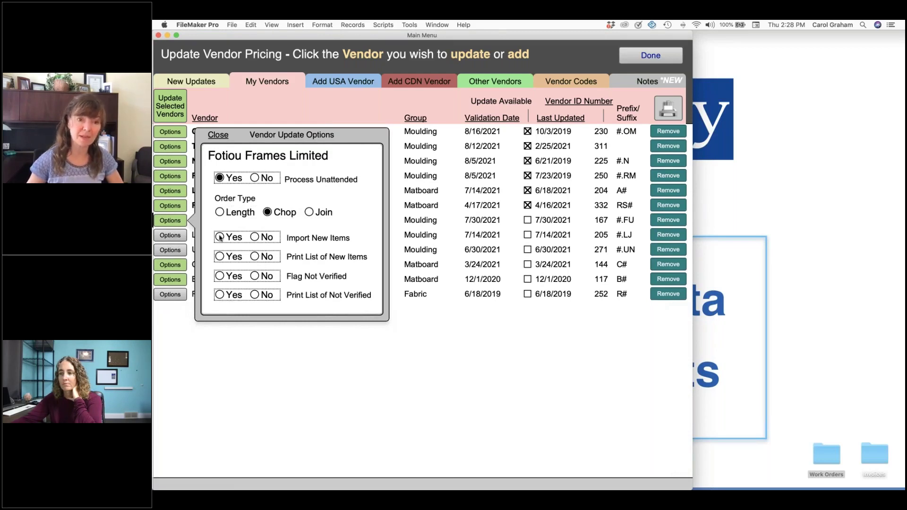
click(220, 237)
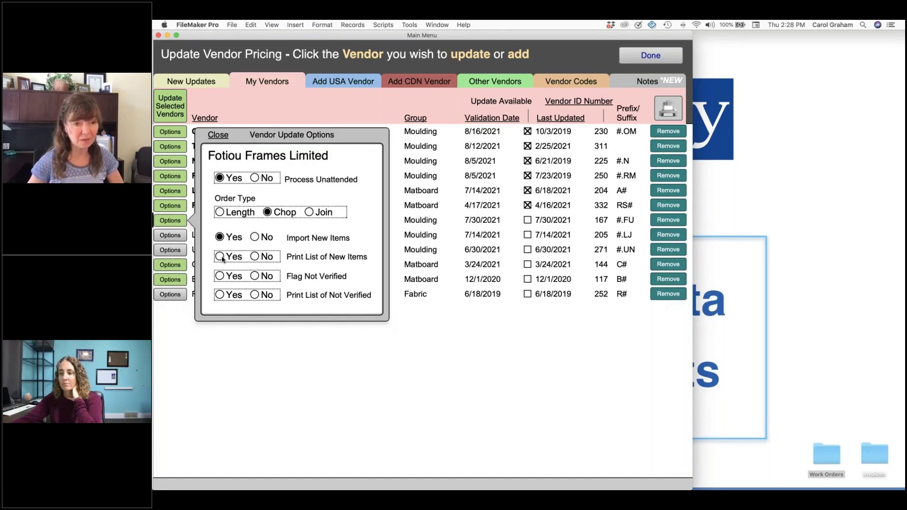
click(254, 257)
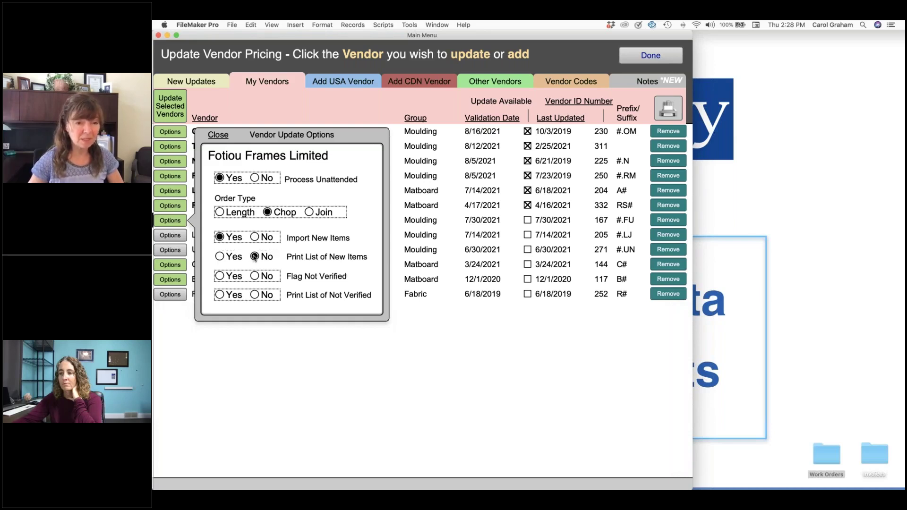
click(219, 276)
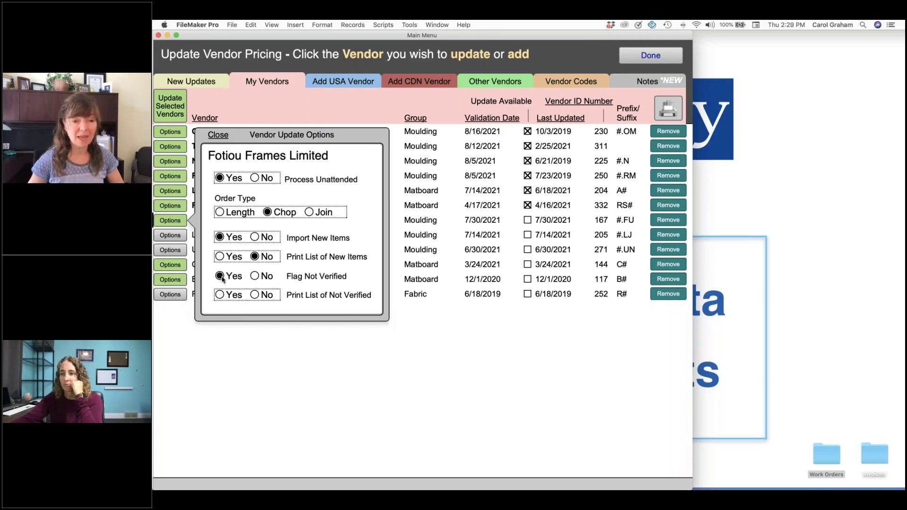
click(254, 296)
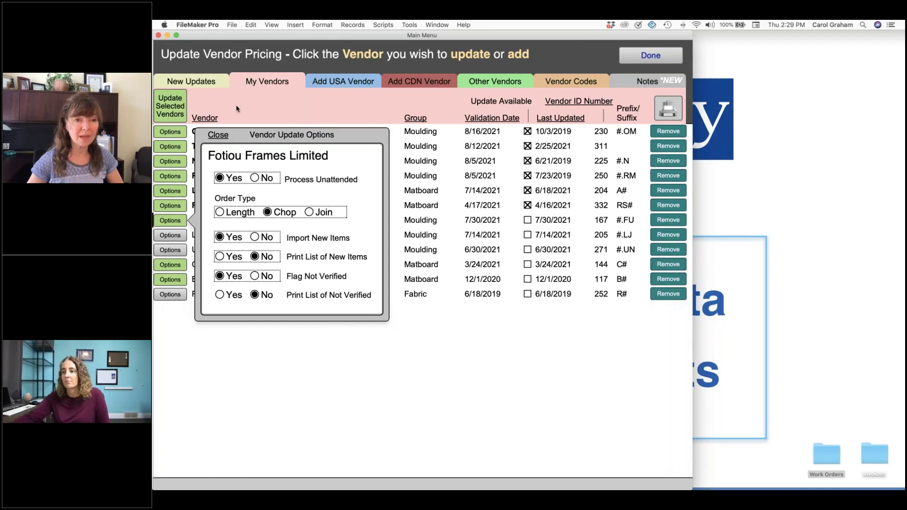
click(176, 221)
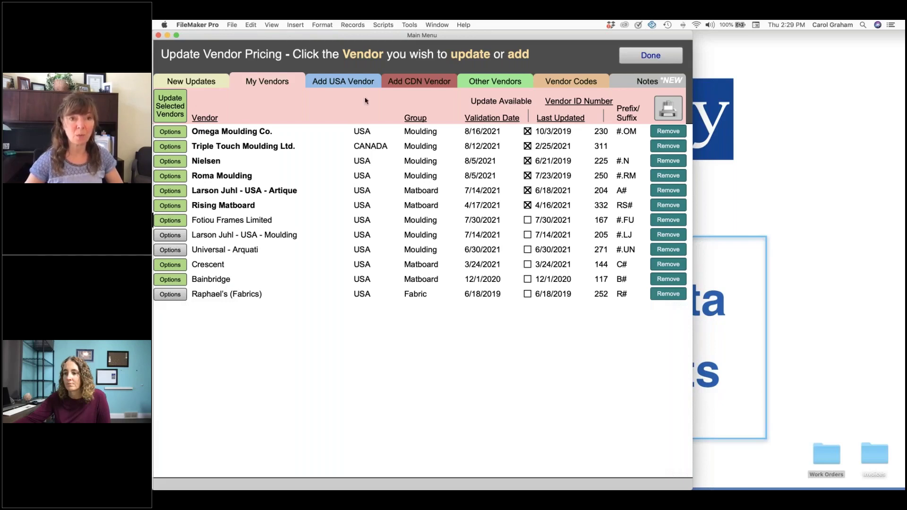
Step: Examine the Canadian vendor codes, and read the vendor notes for Rising Matboard and Partos Plus
click(574, 82)
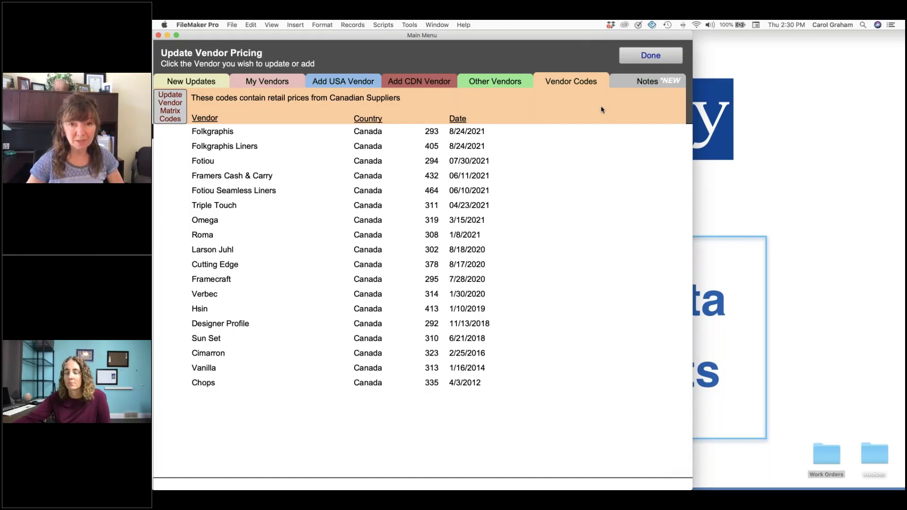
click(647, 83)
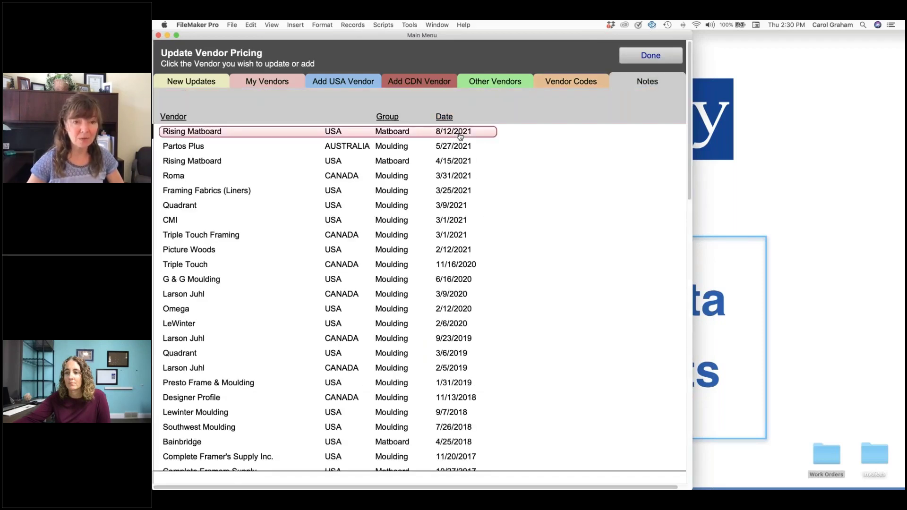
click(394, 133)
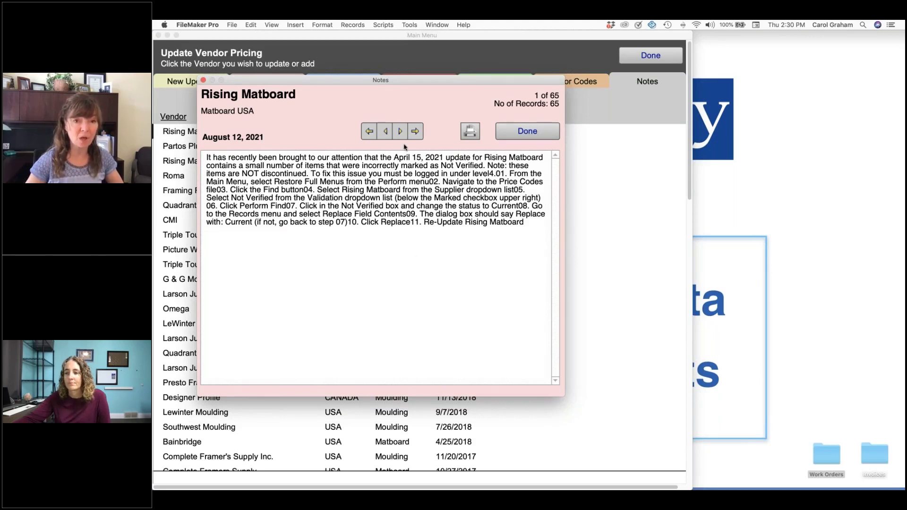
click(399, 131)
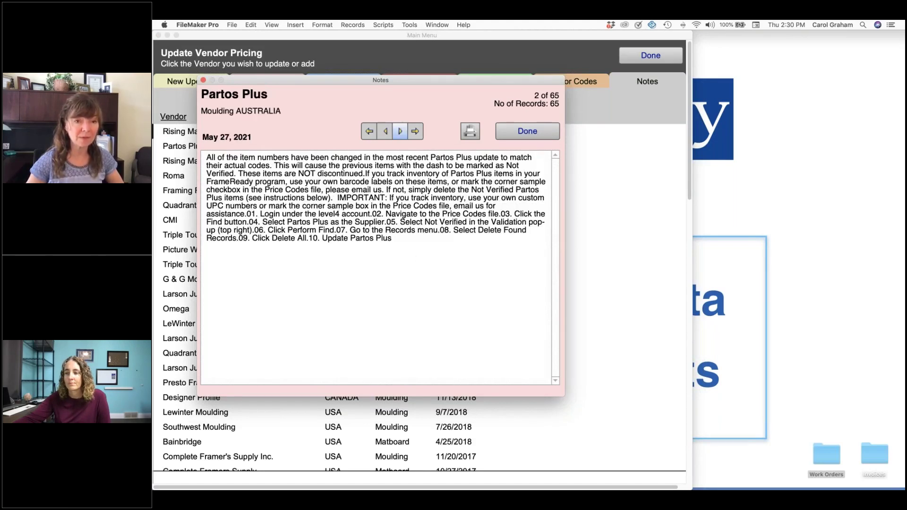
Step: Read the April 15, 2021 Rising Matboard vendor note, and leave the vendor pricing update
click(400, 131)
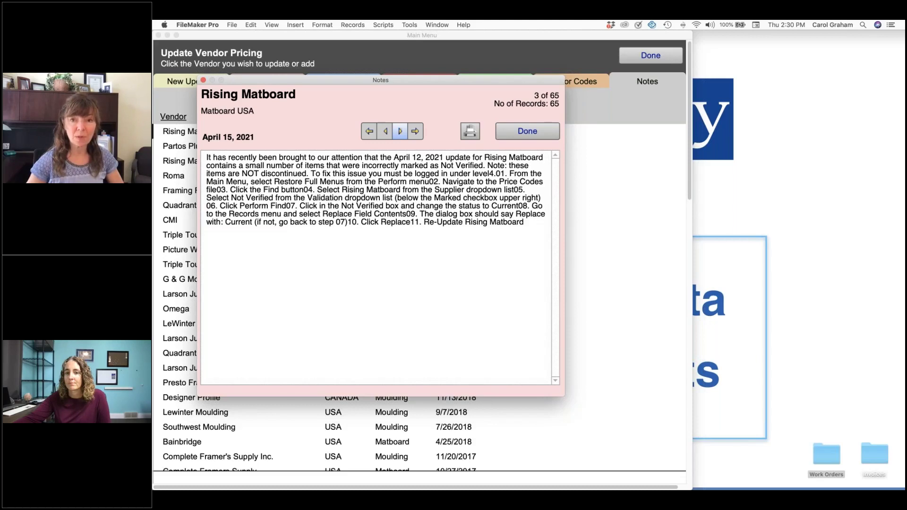
click(513, 137)
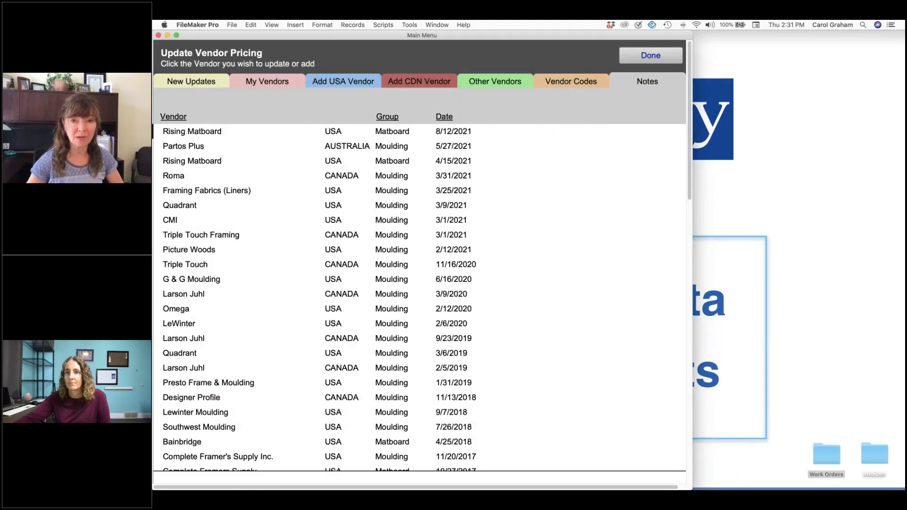
click(651, 55)
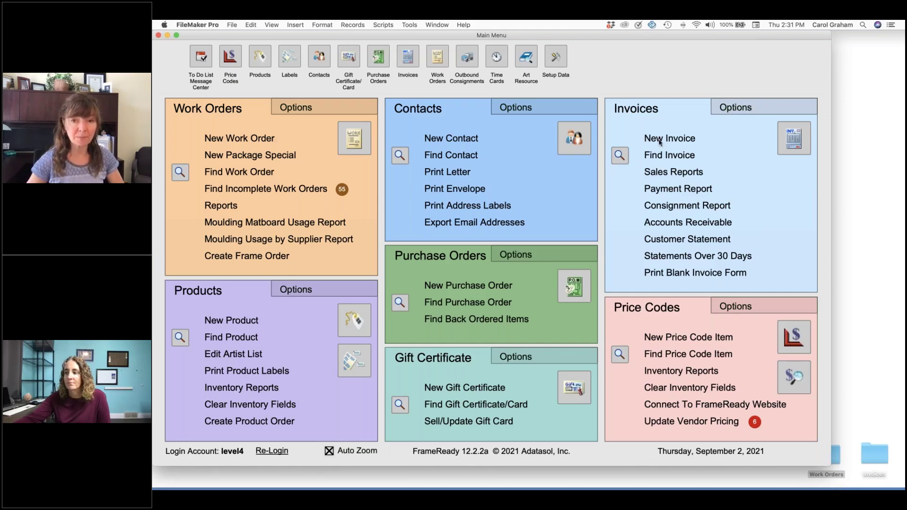
Step: Add a new sales rep's name followed by a separator line to the invoice sales rep value list, and check the updated choices
click(762, 108)
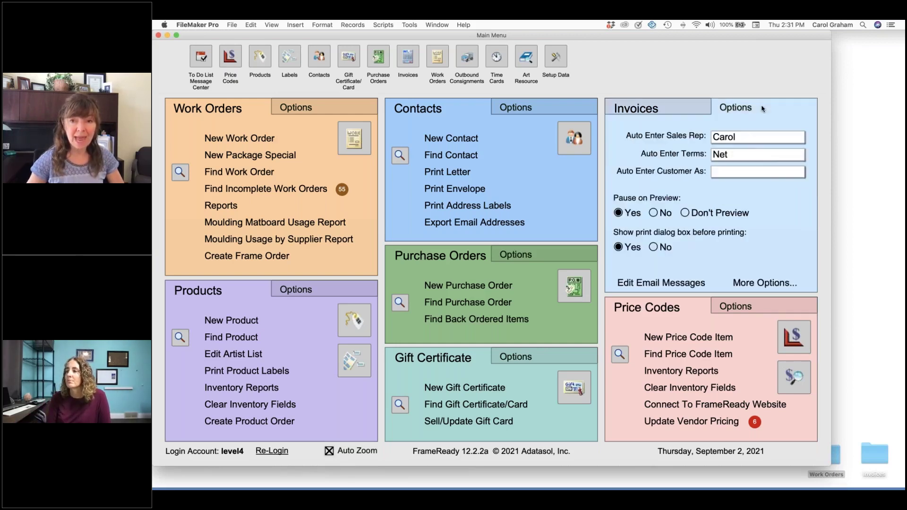
click(756, 138)
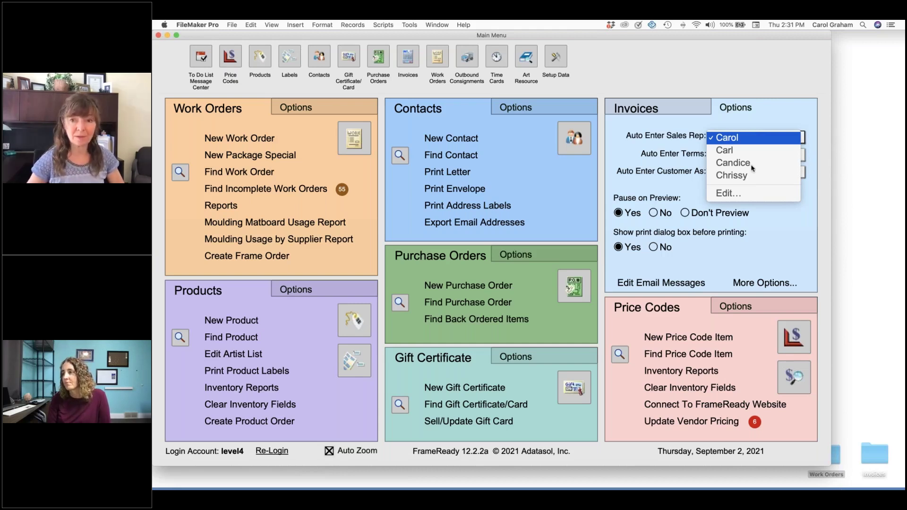
click(730, 193)
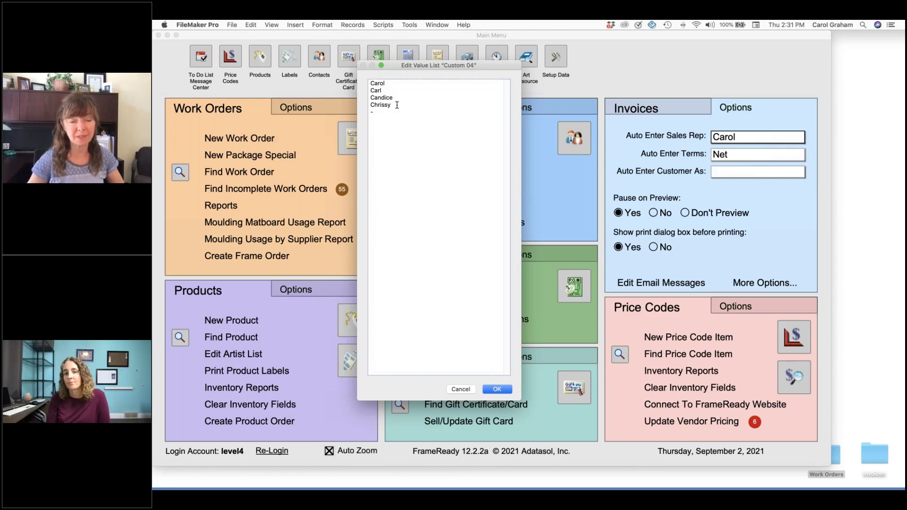
click(372, 116)
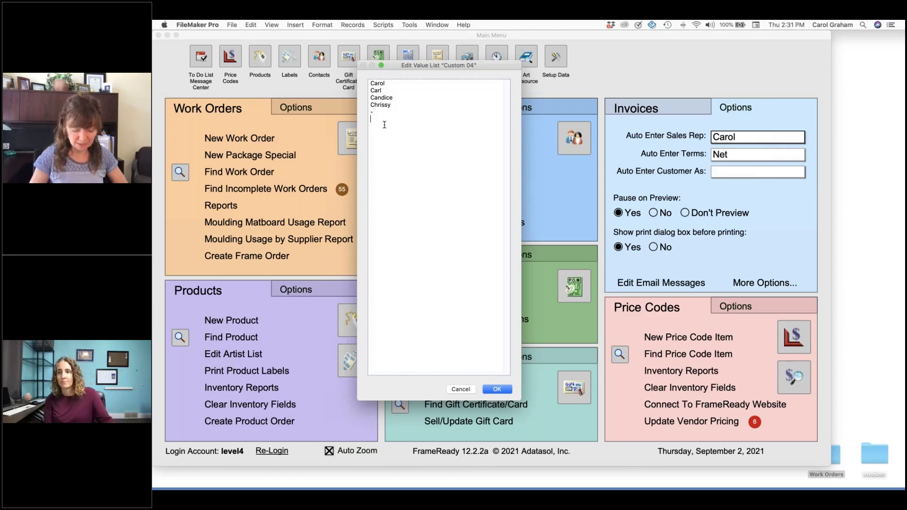
text(Ke)
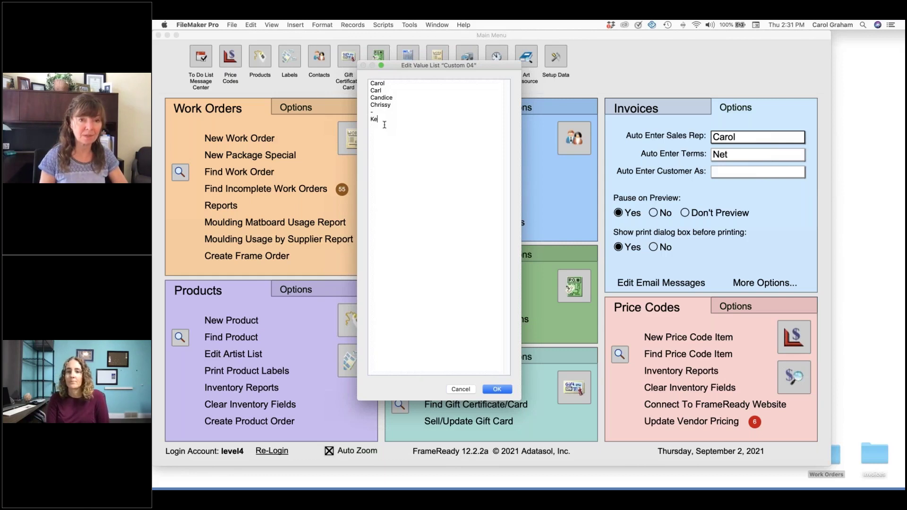
text(lly)
key(Return)
text(-)
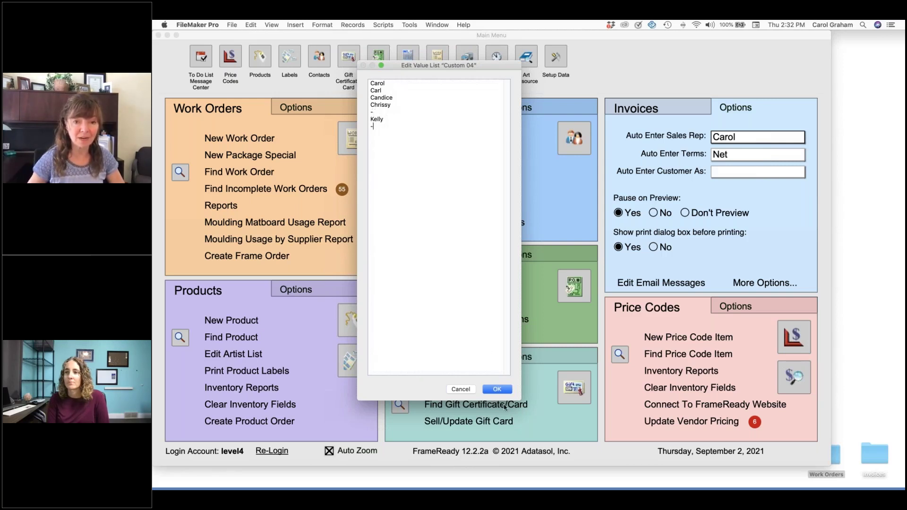
click(497, 389)
click(756, 141)
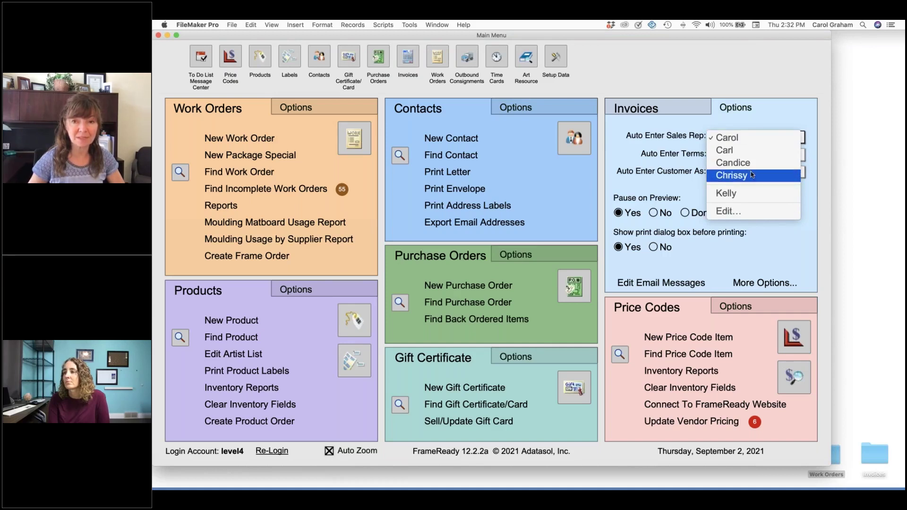
click(773, 112)
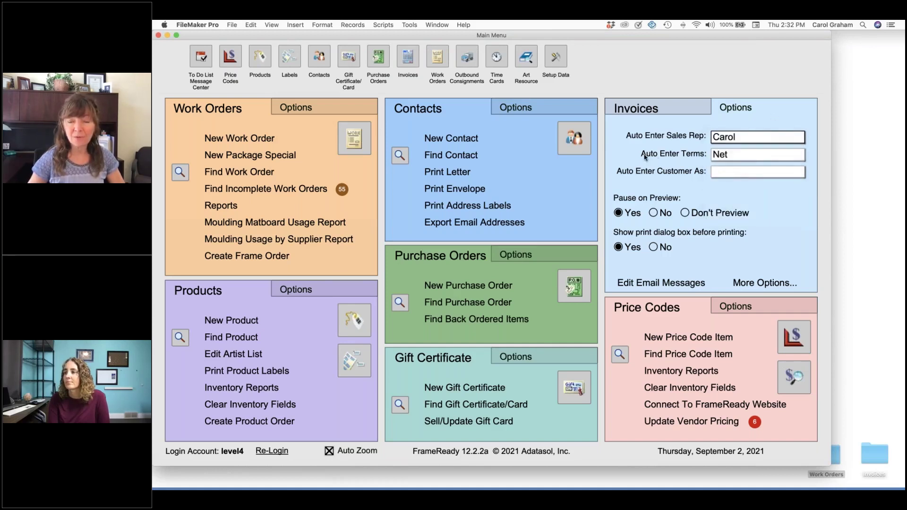
Step: Set the auto-entered invoice terms to Net/14
click(741, 157)
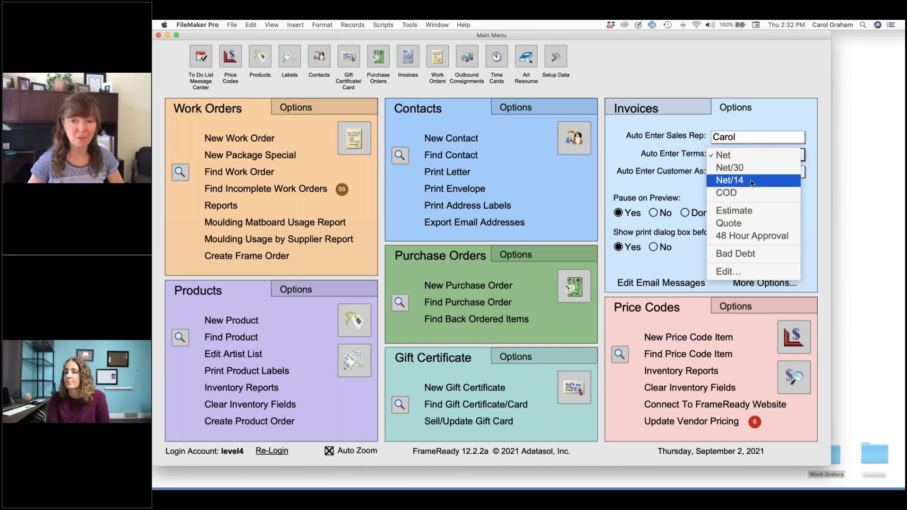
key(Escape)
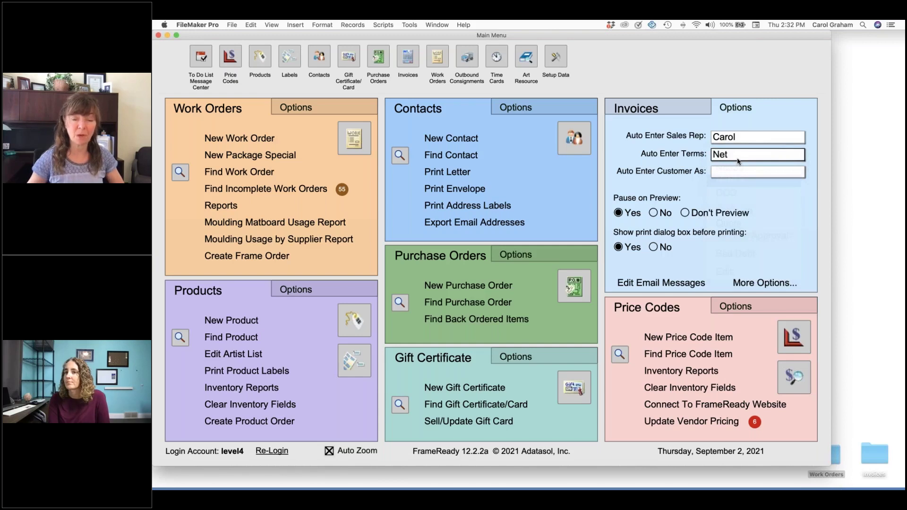
click(750, 154)
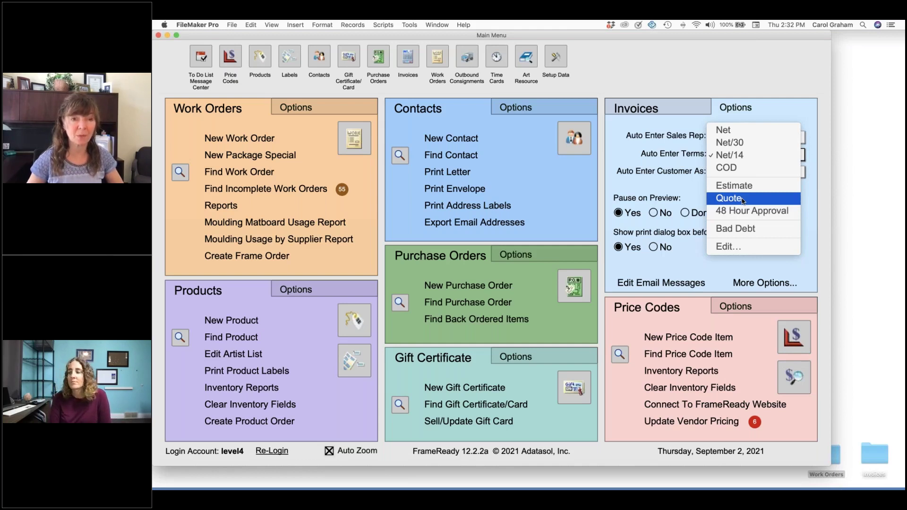
click(674, 188)
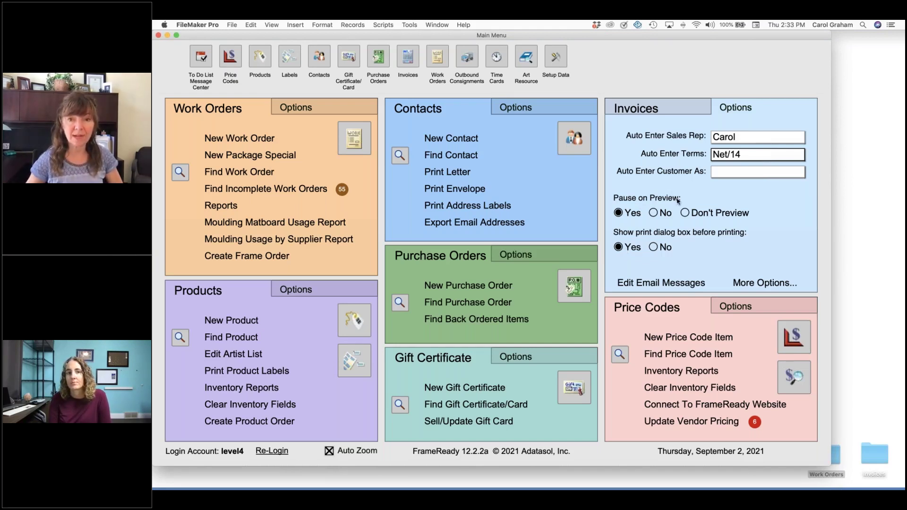
Step: Try No and Don't Preview for the invoice preview pause and No for the print dialog box, and return both settings to Yes
click(654, 213)
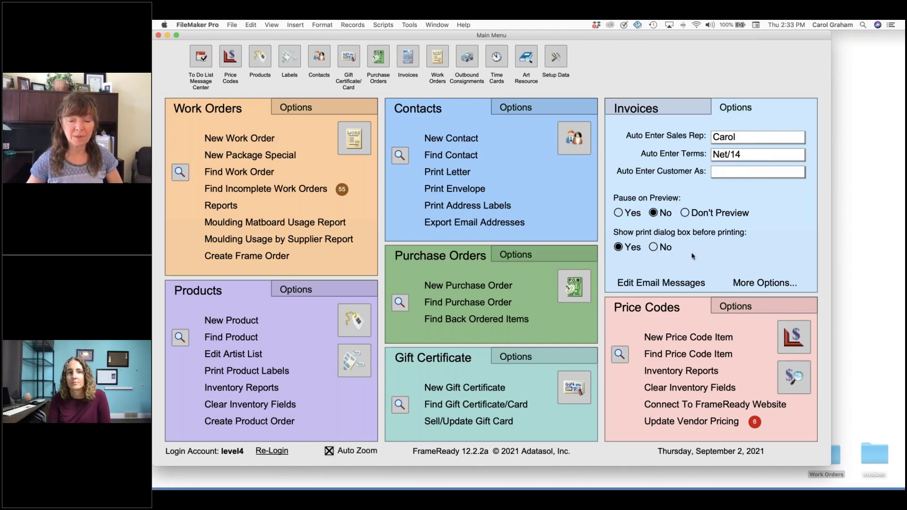
click(654, 247)
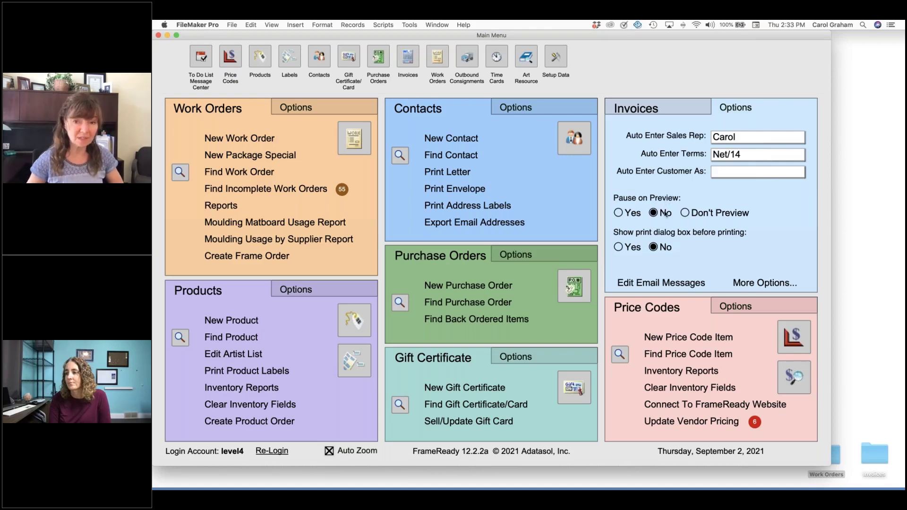
click(685, 213)
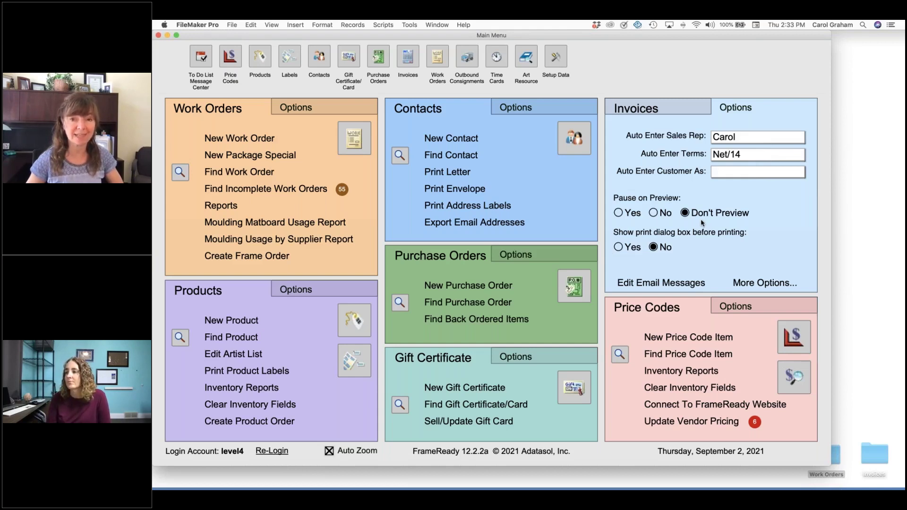
click(618, 212)
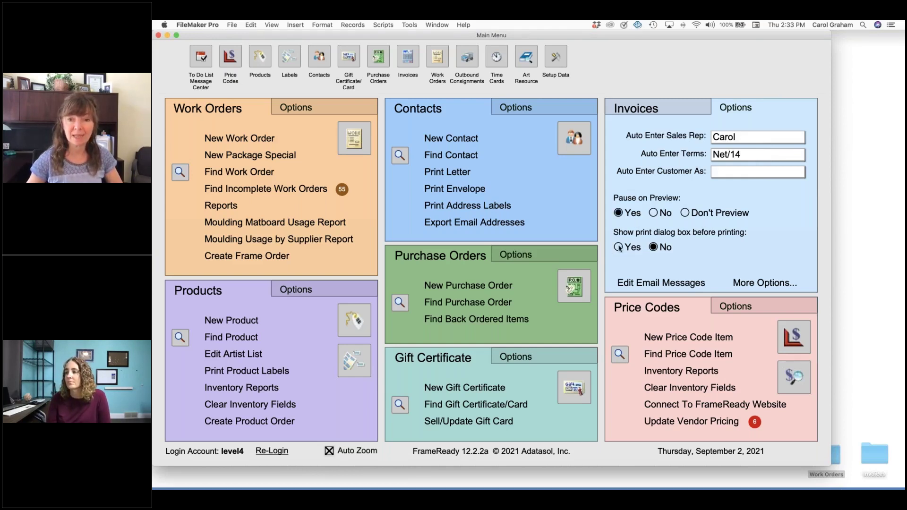
click(618, 247)
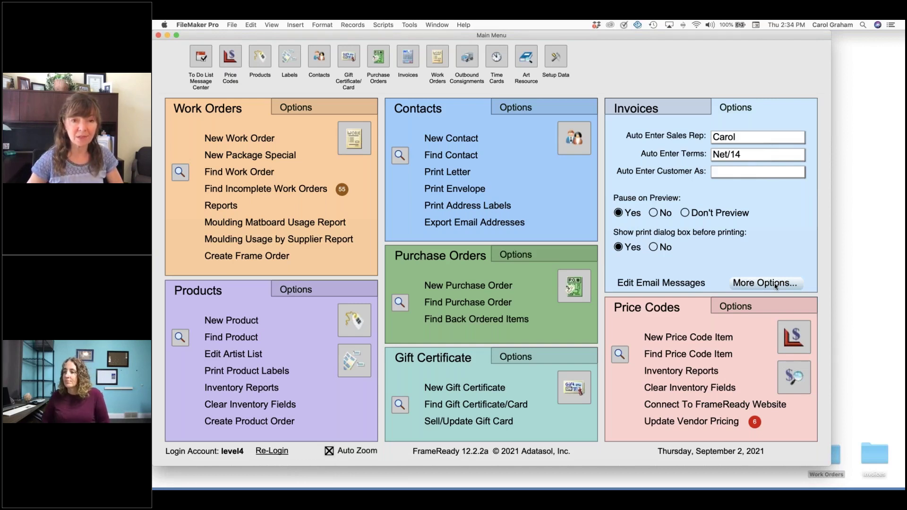
Step: In the additional invoice options, keep the Rapid Entry Screen default at No and clear the auto-entered sales rep
click(775, 284)
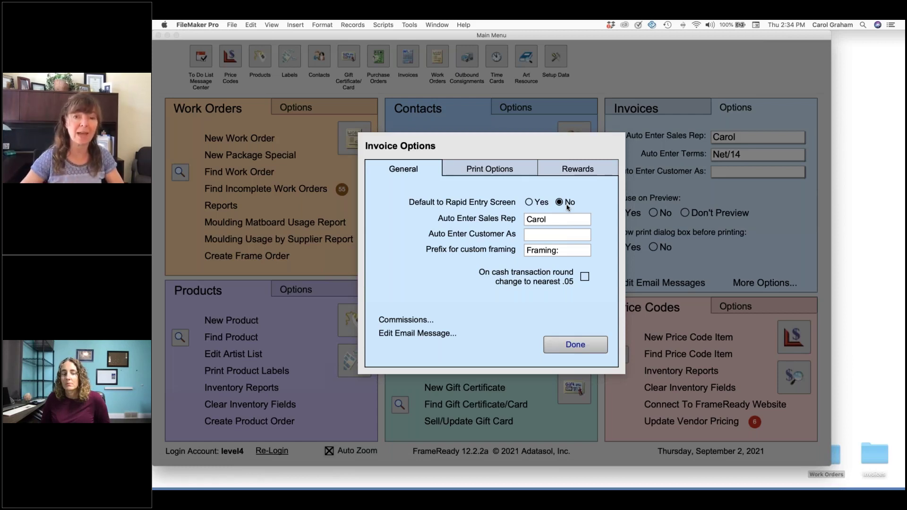
click(528, 202)
click(559, 203)
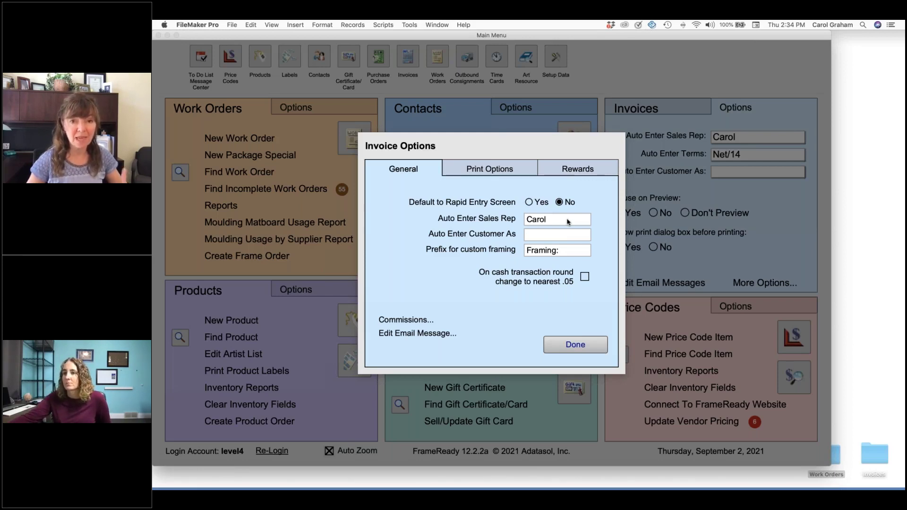
click(567, 222)
key(BackSpace)
click(599, 196)
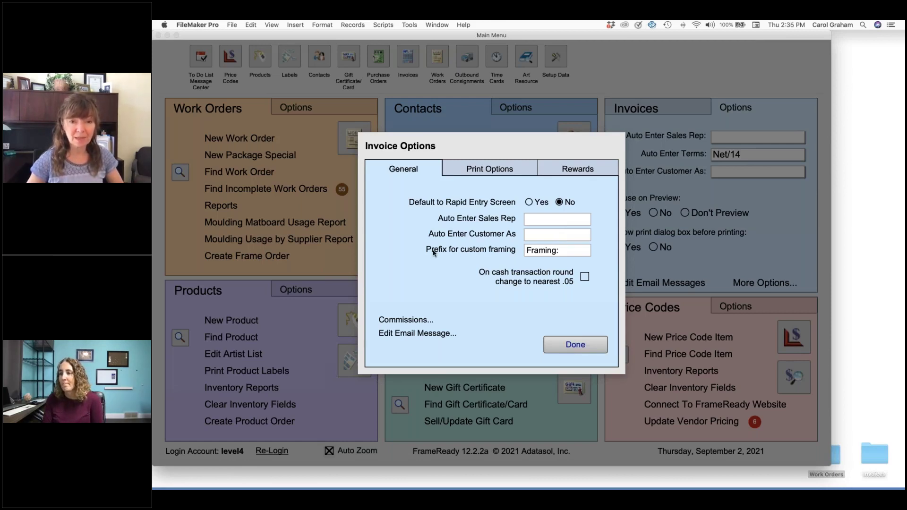
Step: Review the custom framing prefix, and try rounding cash change to the nearest .05 before turning it off again
click(575, 251)
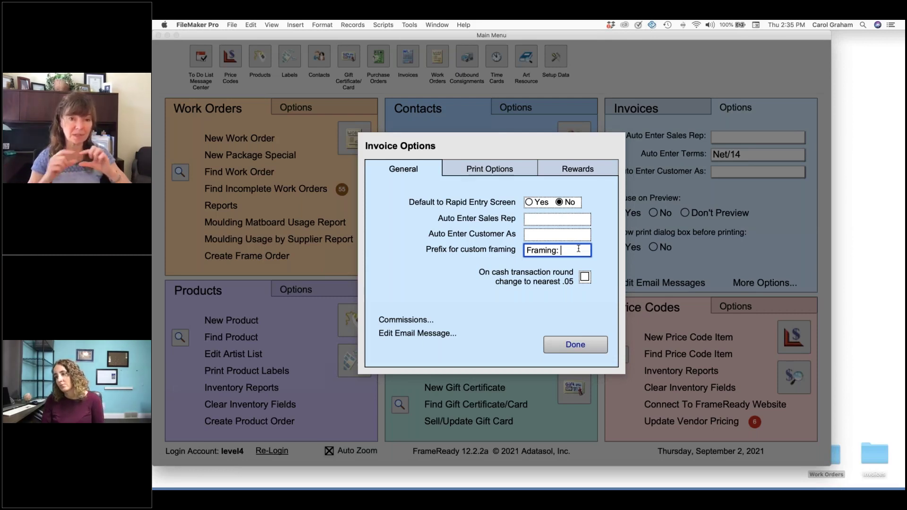
click(585, 278)
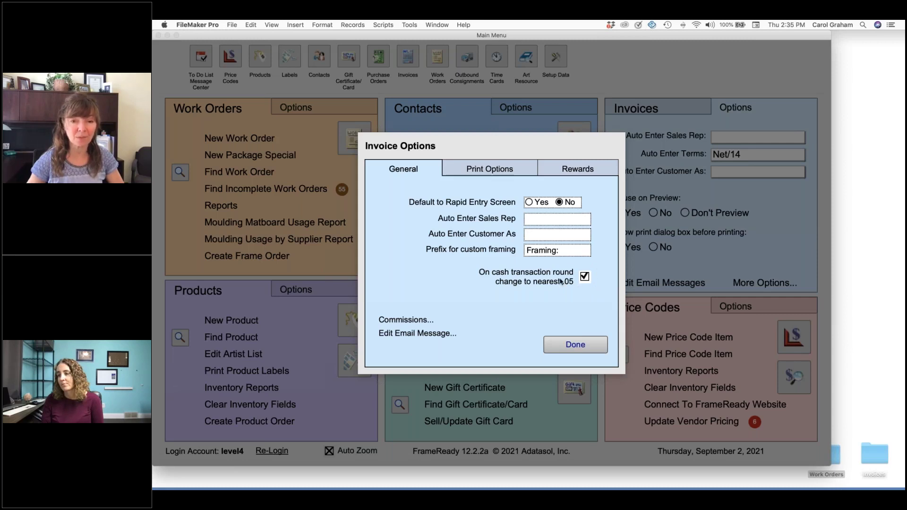
click(584, 277)
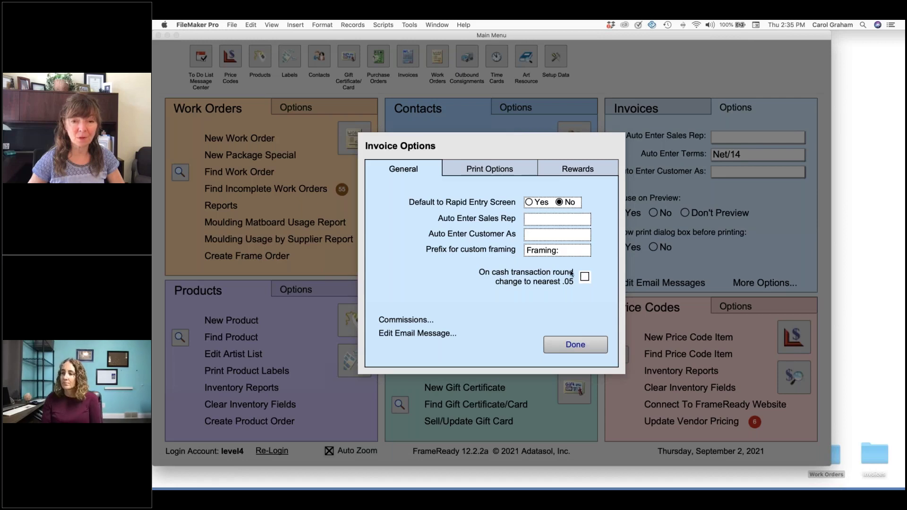
Step: Review the invoice print options, and open the sample invoice PDFs from the desktop's Invoices folder in Preview
click(509, 171)
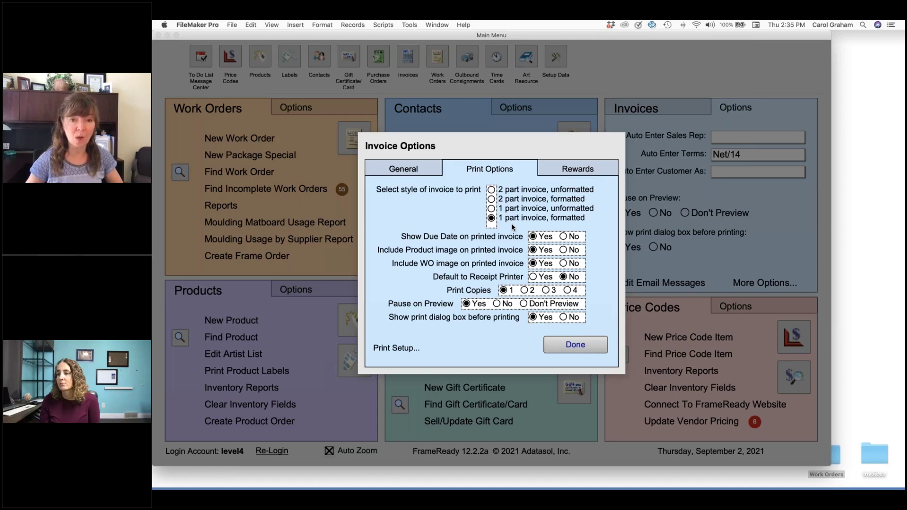
click(874, 457)
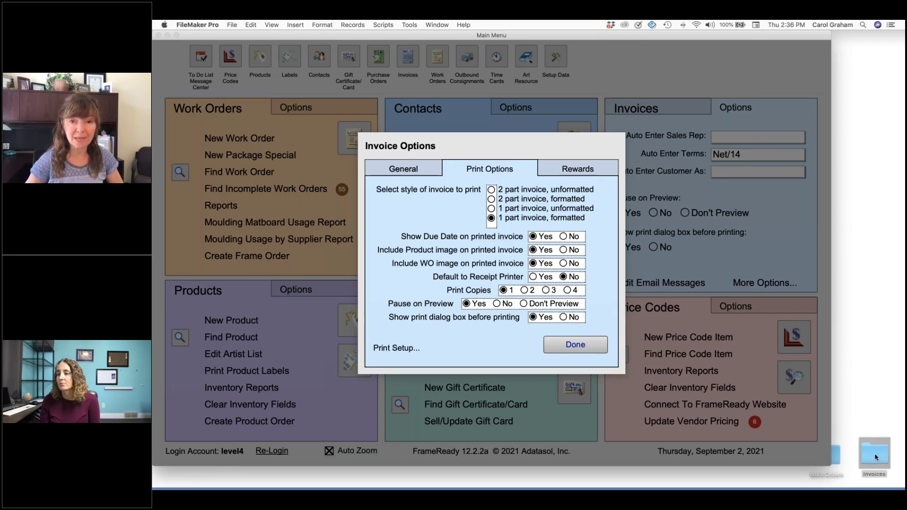
click(875, 457)
double_click(876, 457)
drag(608, 221, 569, 125)
double_click(575, 134)
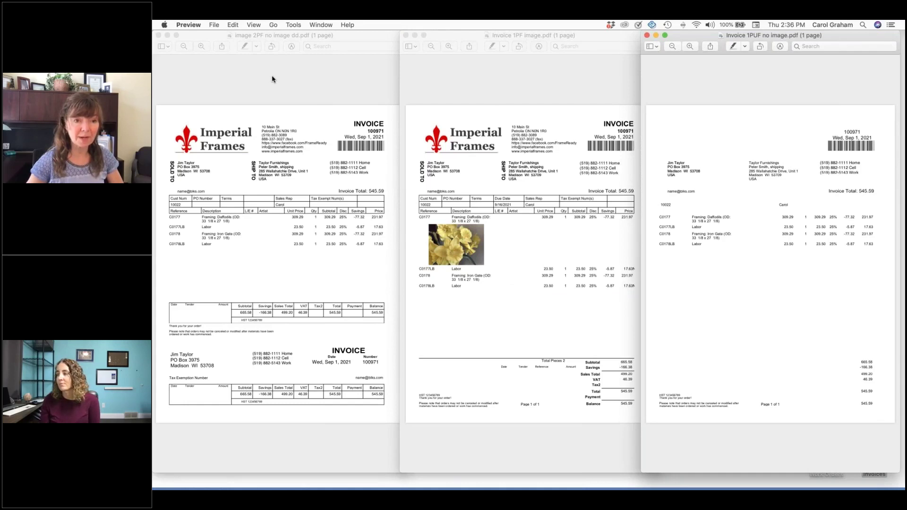
Step: Examine the two-part formatted sample invoice without image or due date up close, and restore its smaller side-by-side view
click(306, 221)
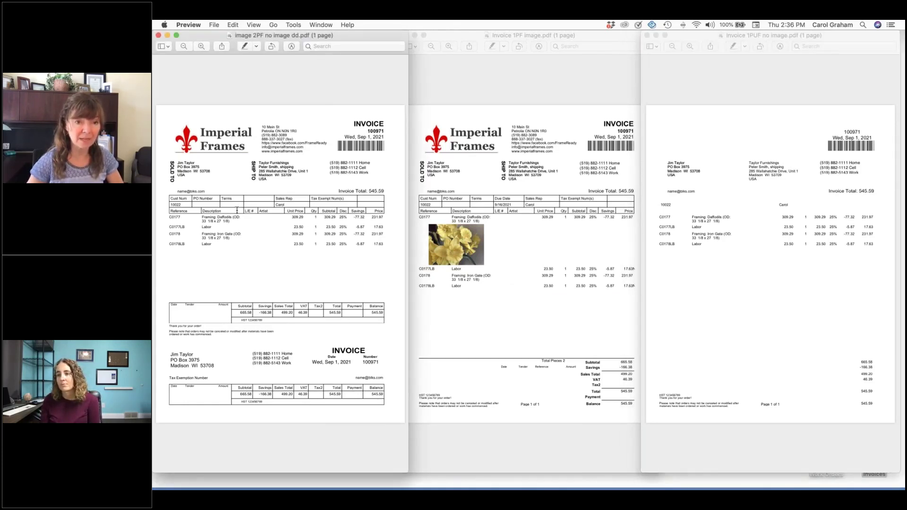
key(super+plus)
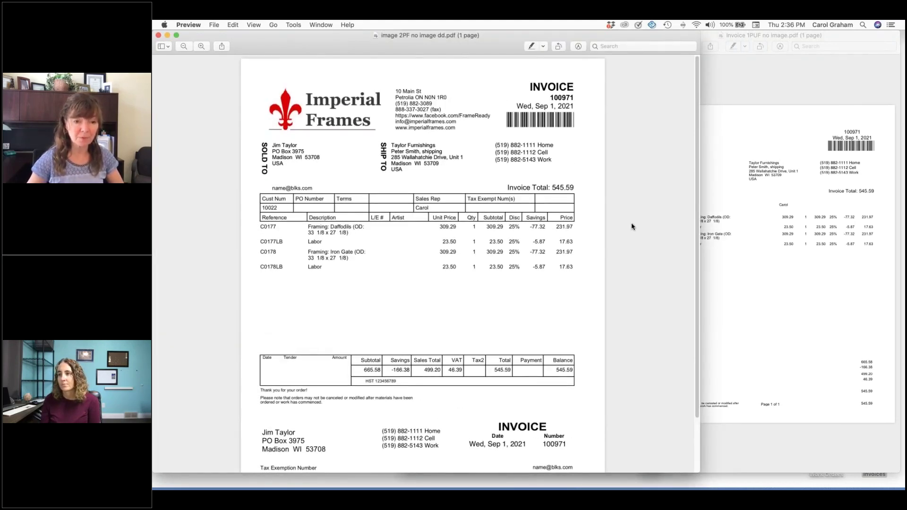
scroll(632, 227, down, 2)
scroll(633, 226, down, 2)
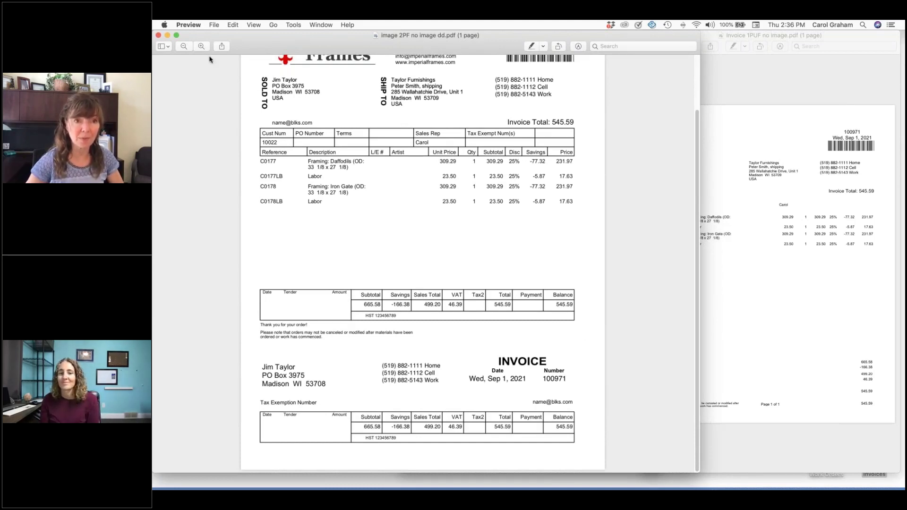
click(185, 47)
drag(700, 157, 414, 200)
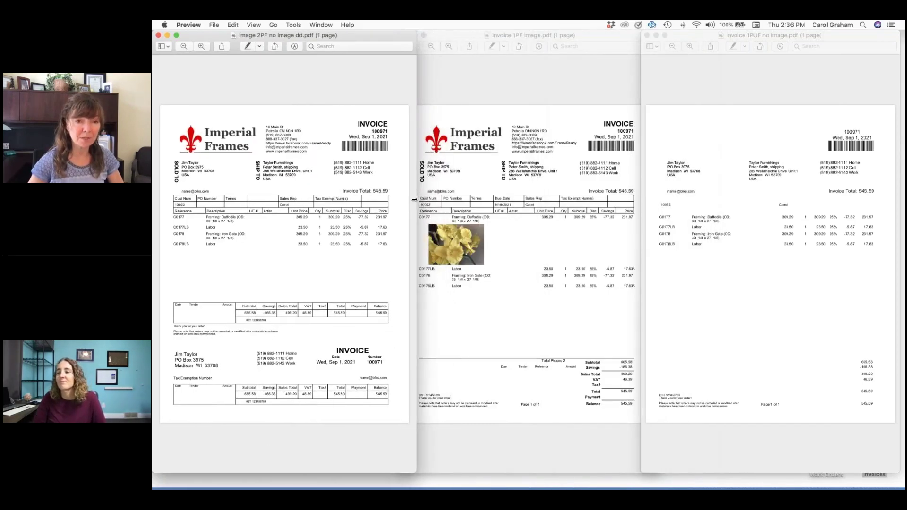
Step: Enlarge the one-part formatted sample invoice with image to examine its layout and due date
click(579, 88)
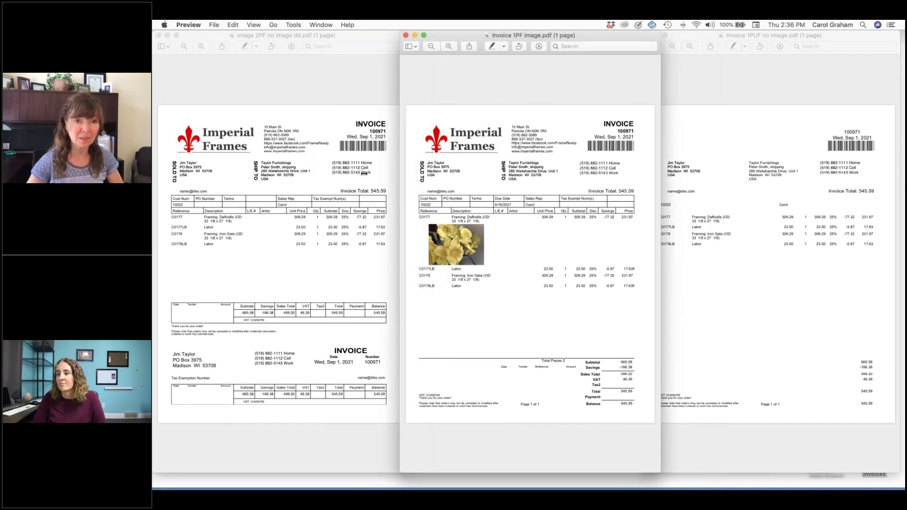
drag(399, 173, 230, 173)
click(279, 46)
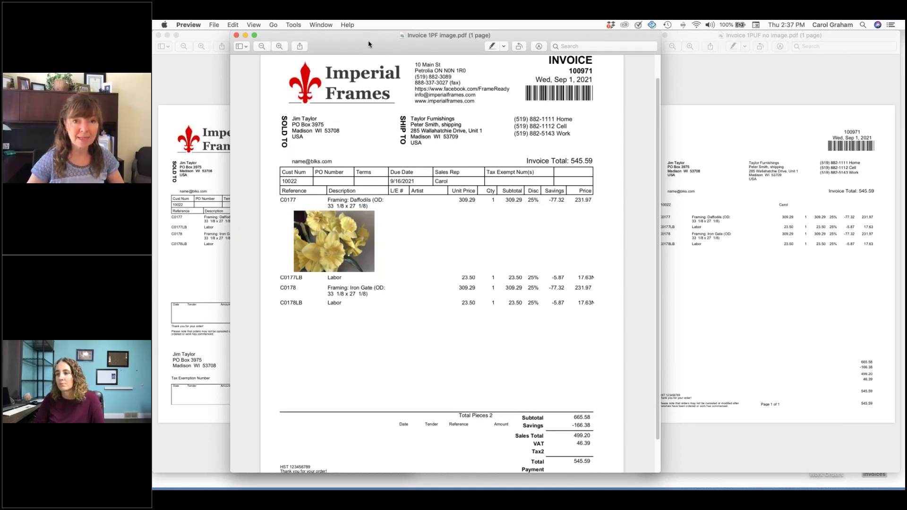
Step: Uncover and enlarge the two-part formatted sample invoice beside the one-part formatted invoice with image for comparison, and restore its smaller view
drag(396, 41, 620, 45)
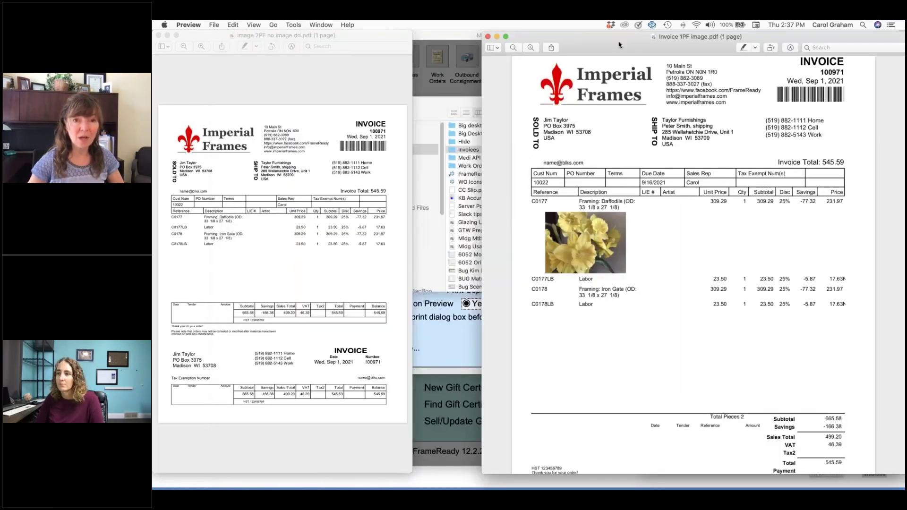
click(201, 46)
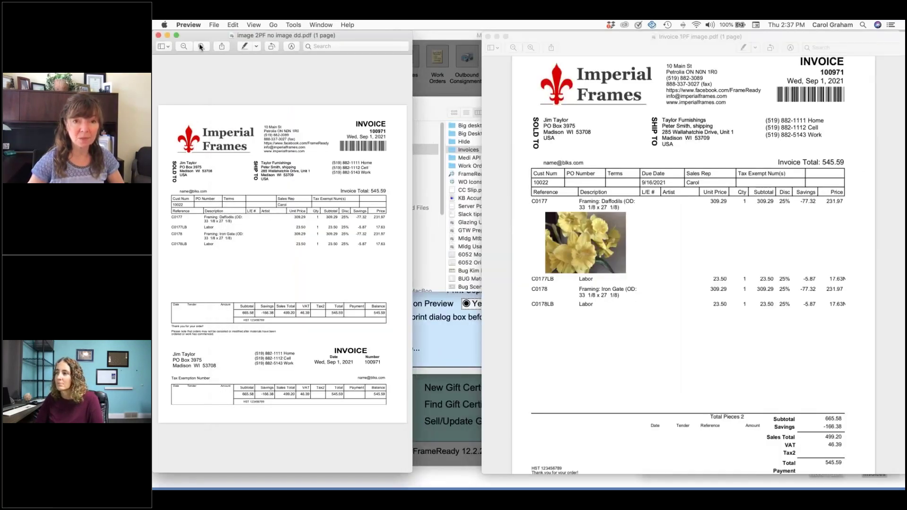
click(200, 46)
drag(413, 83, 507, 83)
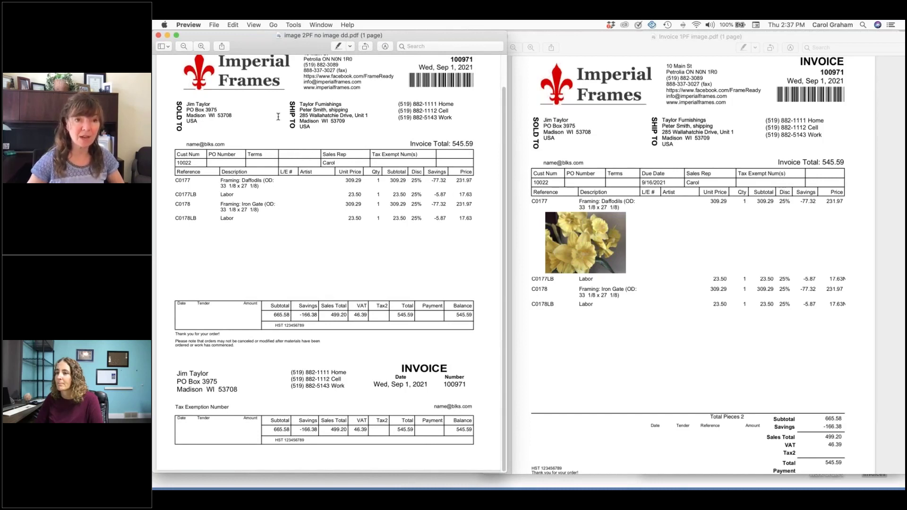
drag(506, 126, 421, 127)
Step: Place the one-part formatted sample between the other invoices, and enlarge the one-part unformatted sample without image to examine its layout
click(602, 49)
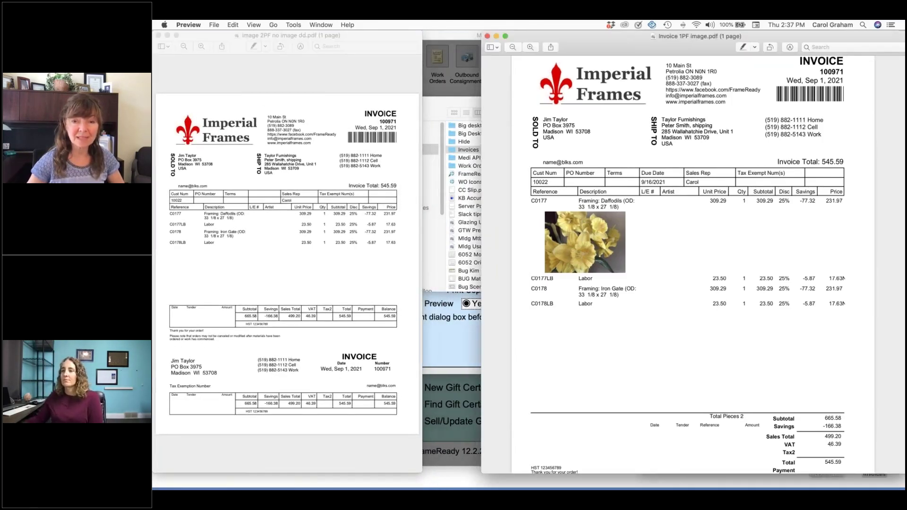
drag(663, 45, 568, 45)
drag(817, 189, 673, 189)
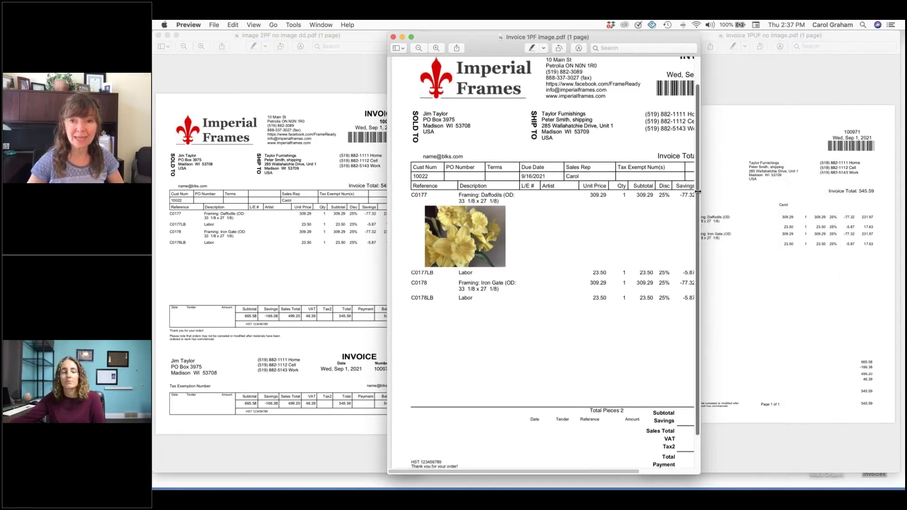
click(738, 89)
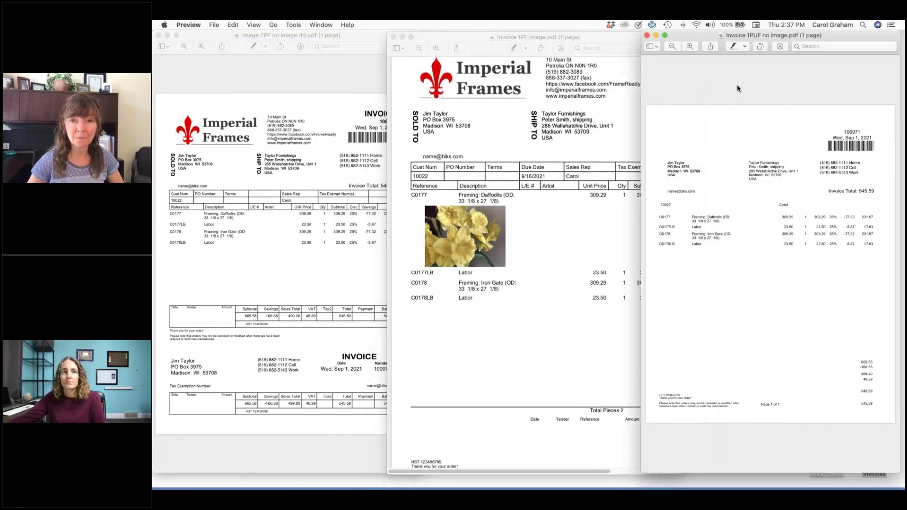
click(689, 47)
drag(641, 114, 429, 121)
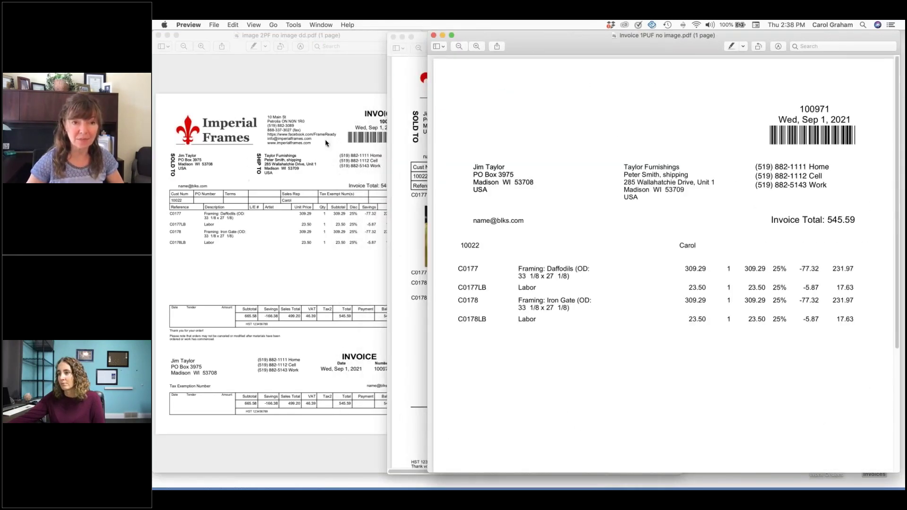
Step: Compare the two-part formatted and one-part unformatted samples, shrink the unformatted one, and return through the one-part formatted invoice to FileMaker Pro
click(321, 84)
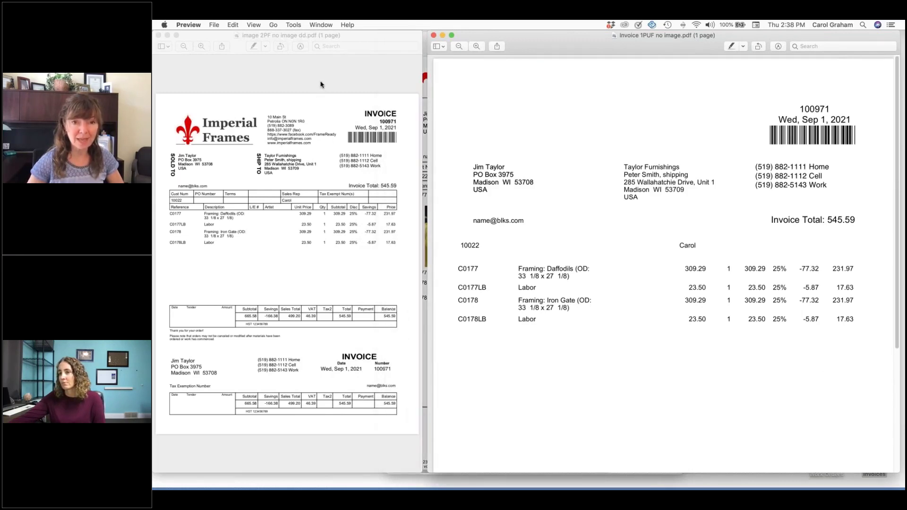
click(321, 84)
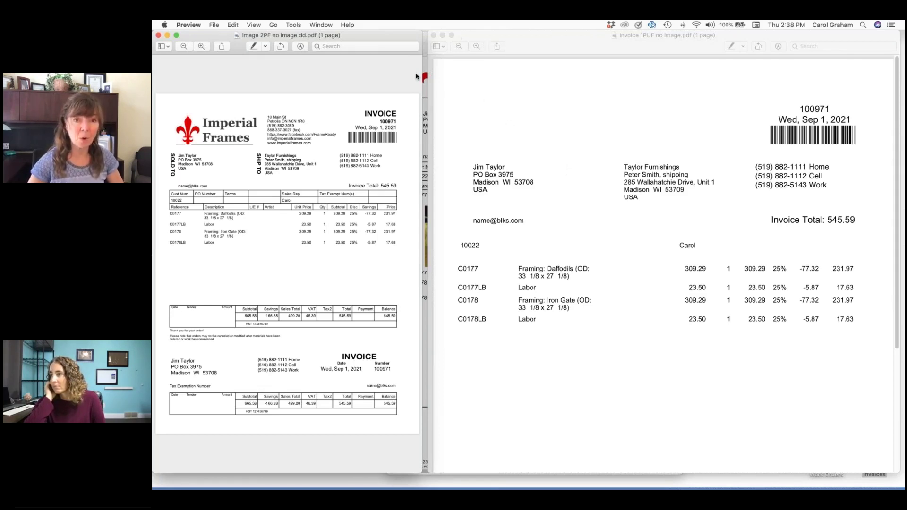
click(494, 46)
click(462, 47)
drag(427, 129, 585, 129)
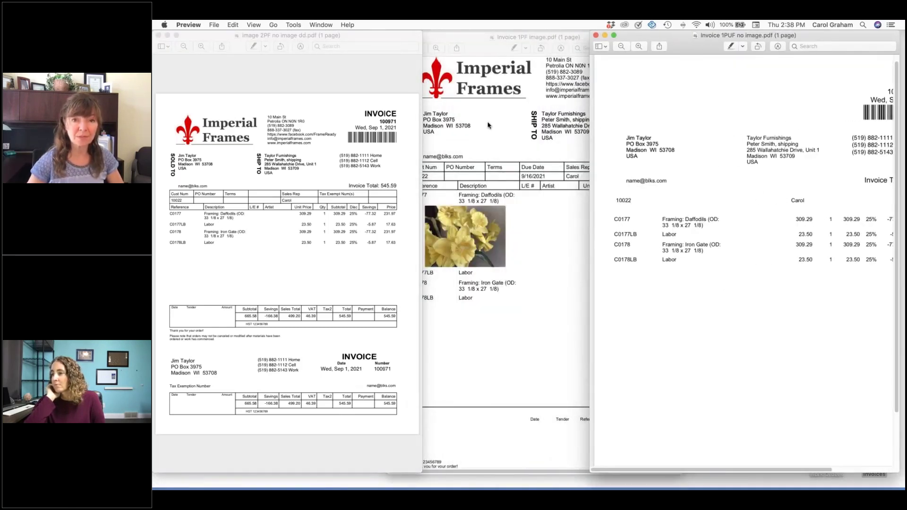
click(448, 62)
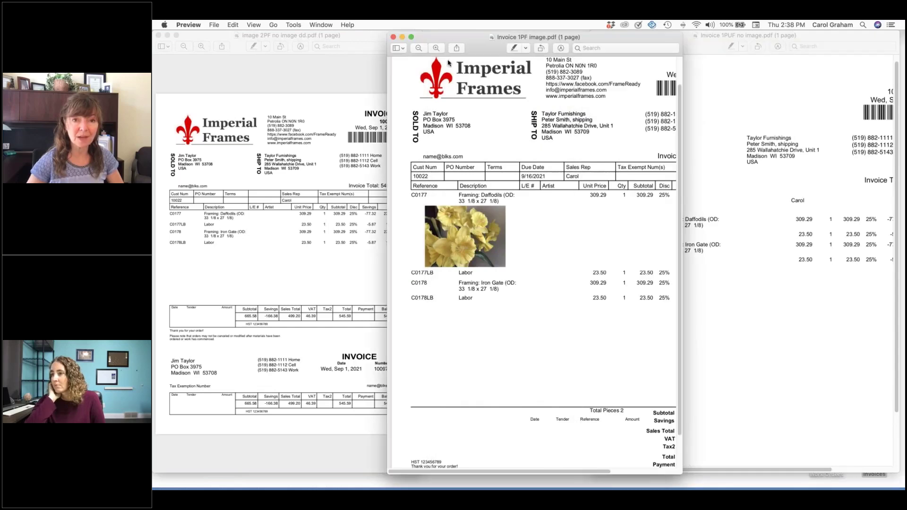
click(419, 48)
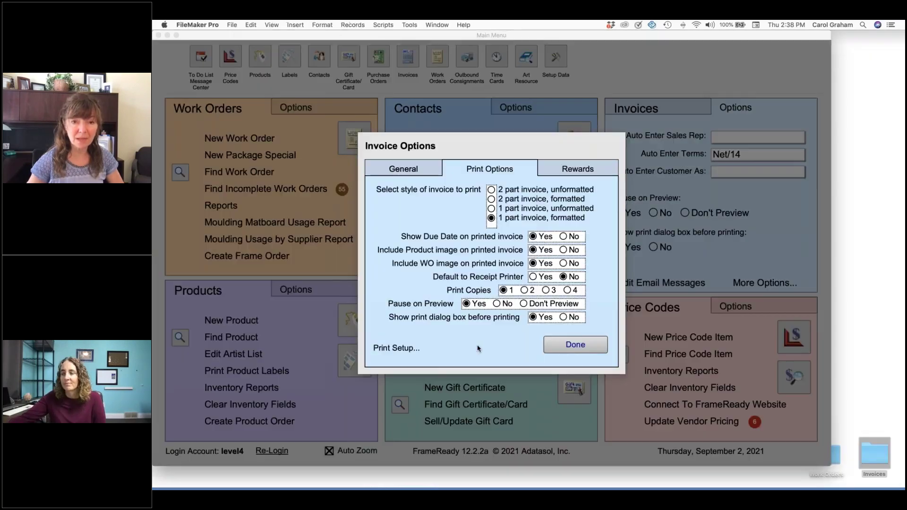
Step: Keep the due date on printed invoices, and try excluding the work order and product images before setting both back to Yes
click(478, 349)
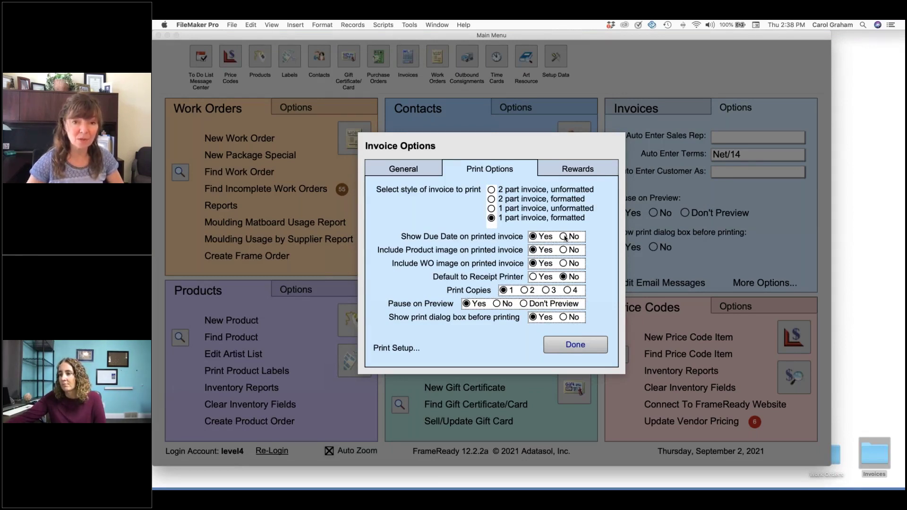
click(535, 236)
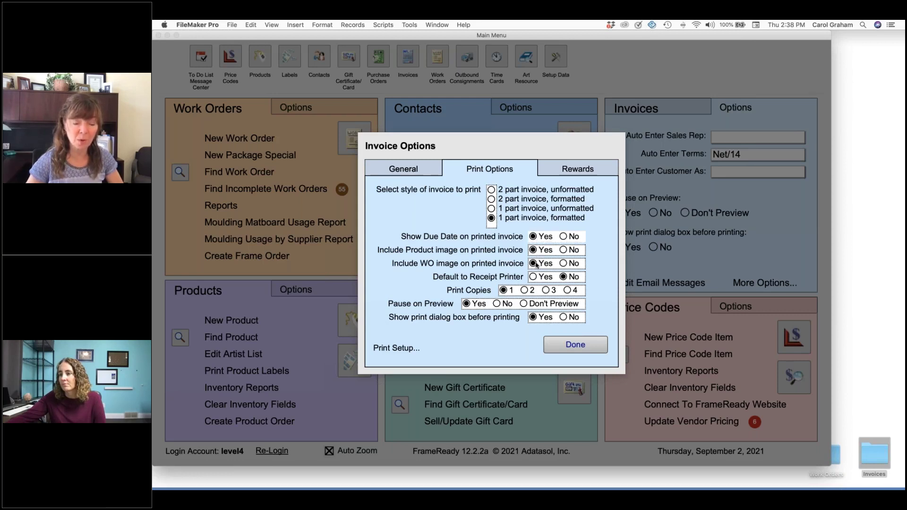
click(564, 265)
click(564, 251)
click(534, 264)
click(533, 250)
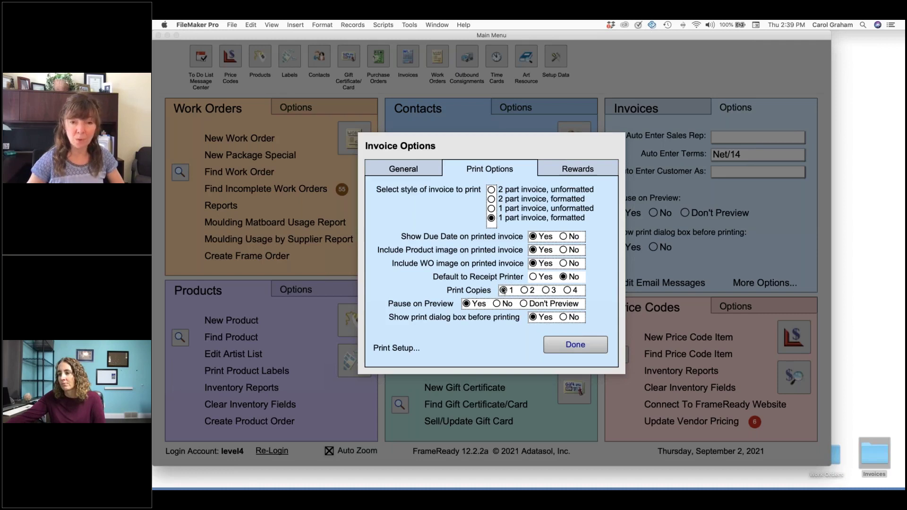
Step: Try 3 invoice print copies without the print dialog box, and set the dialog back to Yes and the copies back to 1
click(545, 290)
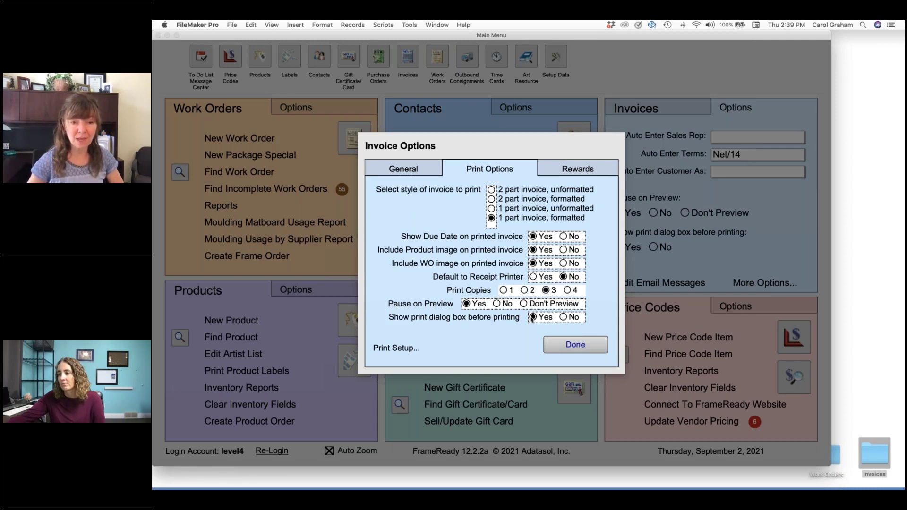
click(563, 317)
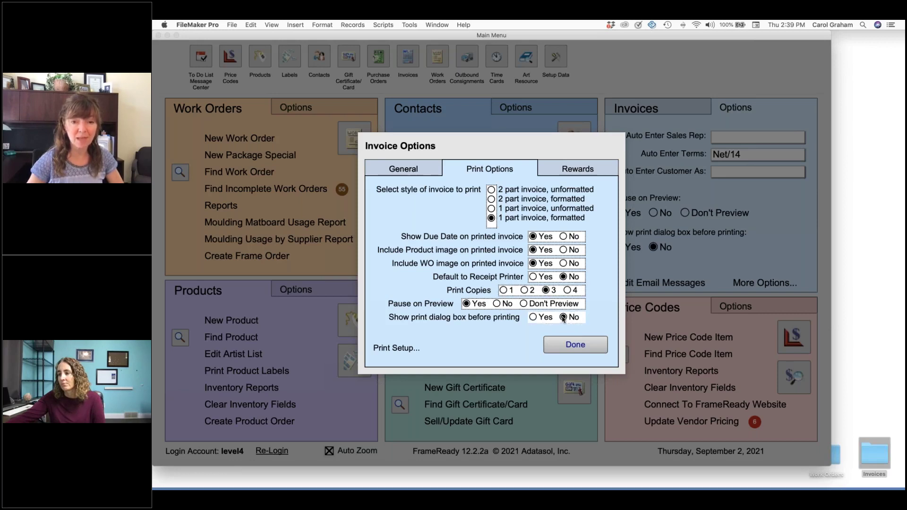
click(534, 317)
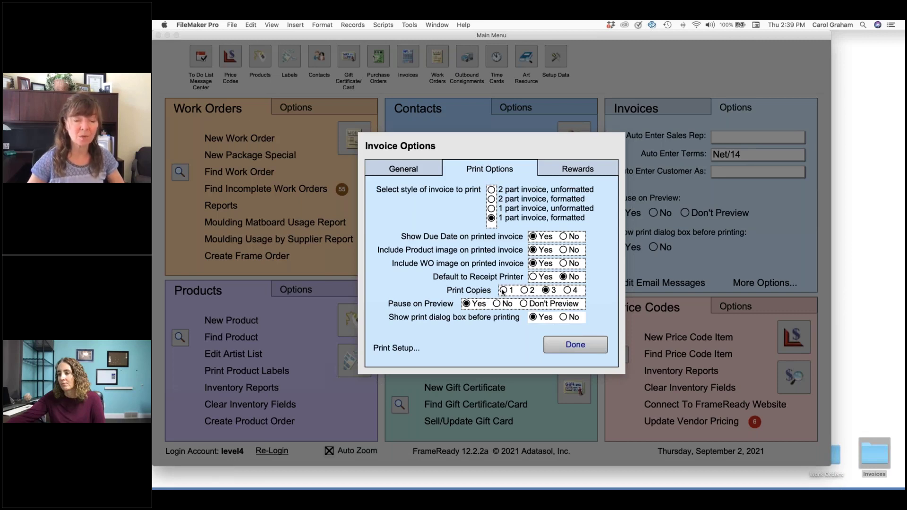
click(502, 291)
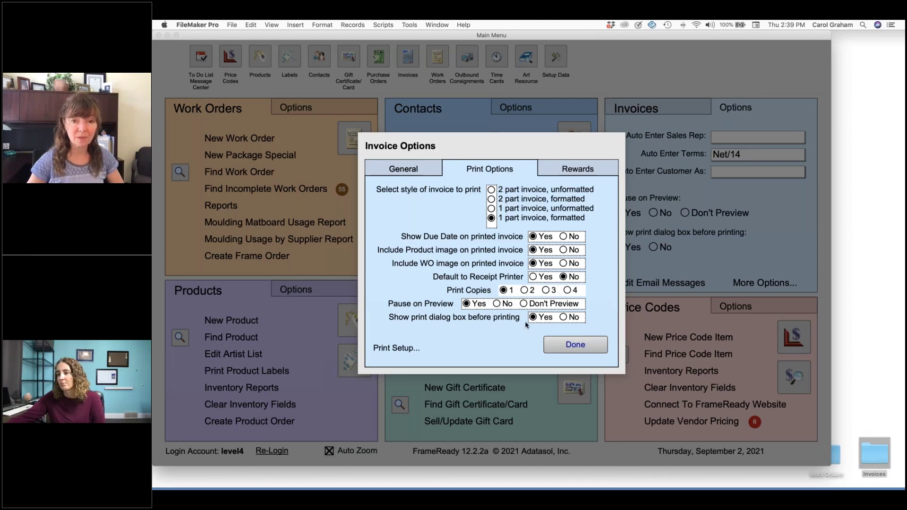
Step: Finish the invoice options and minimise the main menu window to reveal the desktop
click(572, 345)
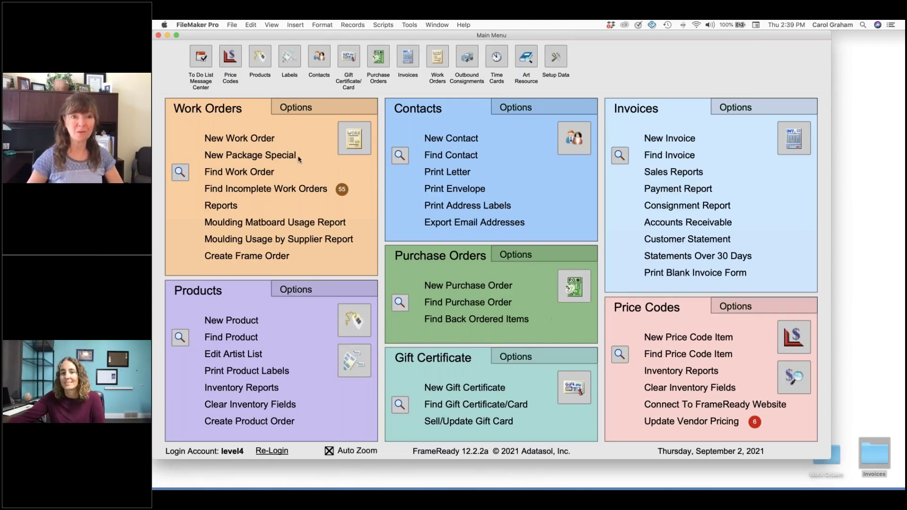
click(167, 36)
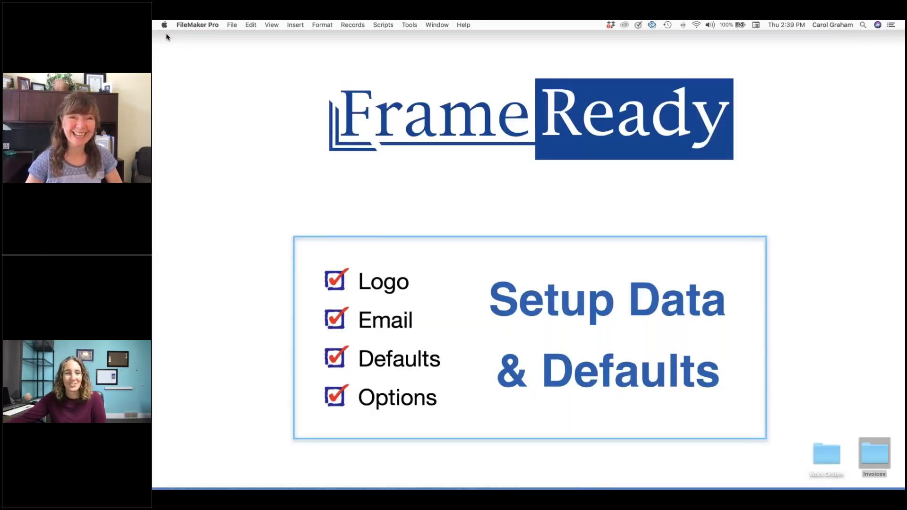
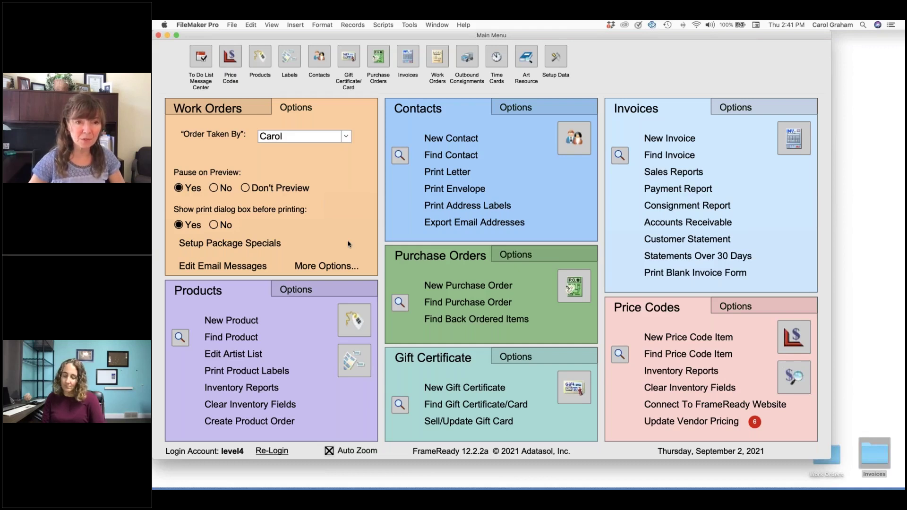
Step: Review the general work order options, and turn the orientation dialog for new orders off and on again before closing them
click(343, 269)
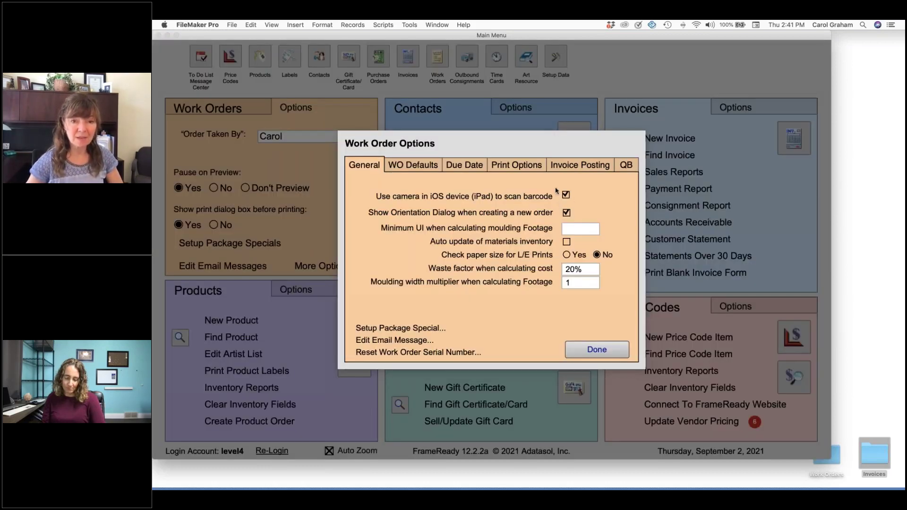
click(566, 213)
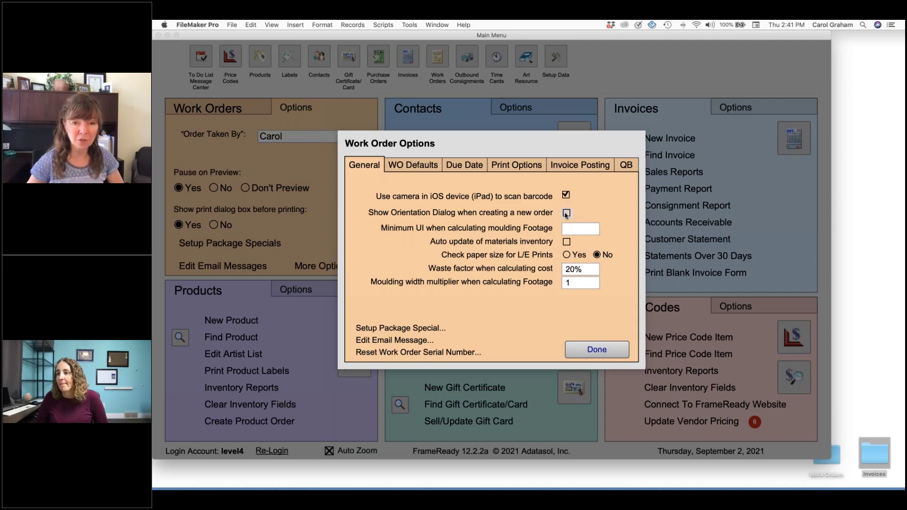
click(567, 213)
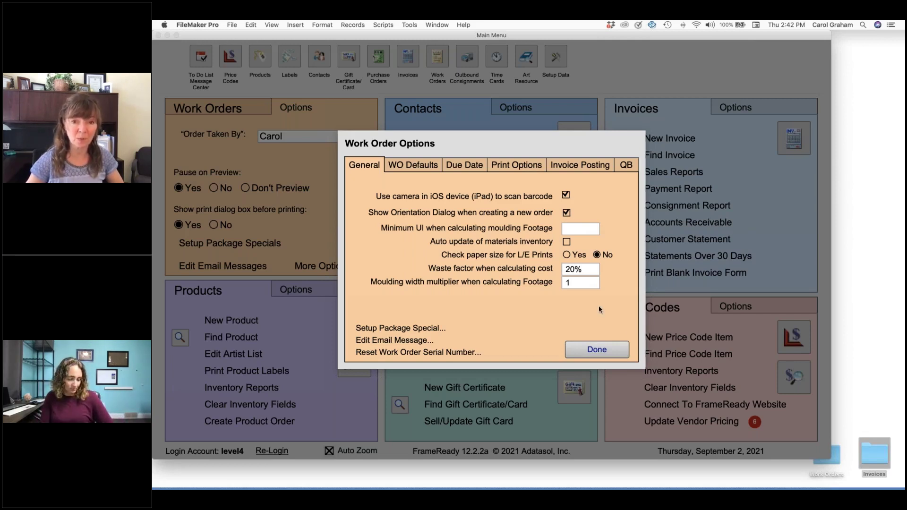
click(596, 349)
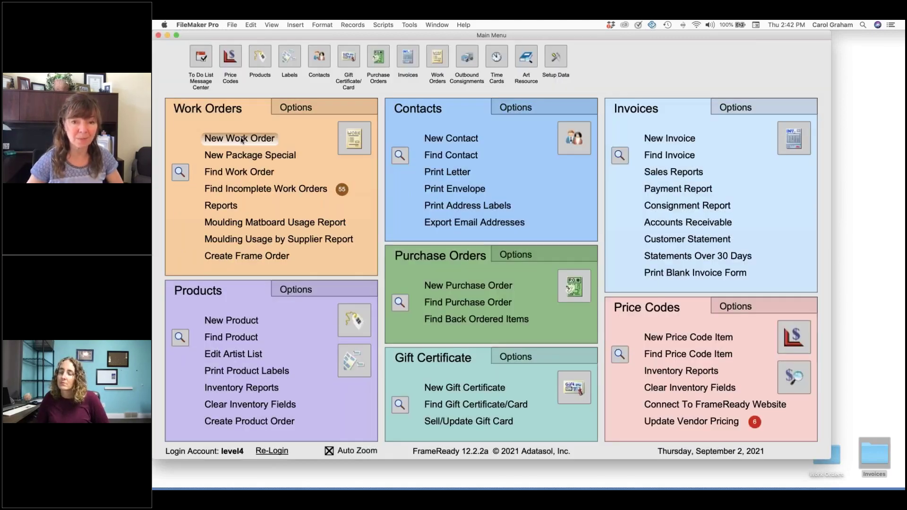
Step: Create a new work order with horizontal artwork orientation, and enter a width of 20 1/8 and a height of 24 5/8
click(242, 140)
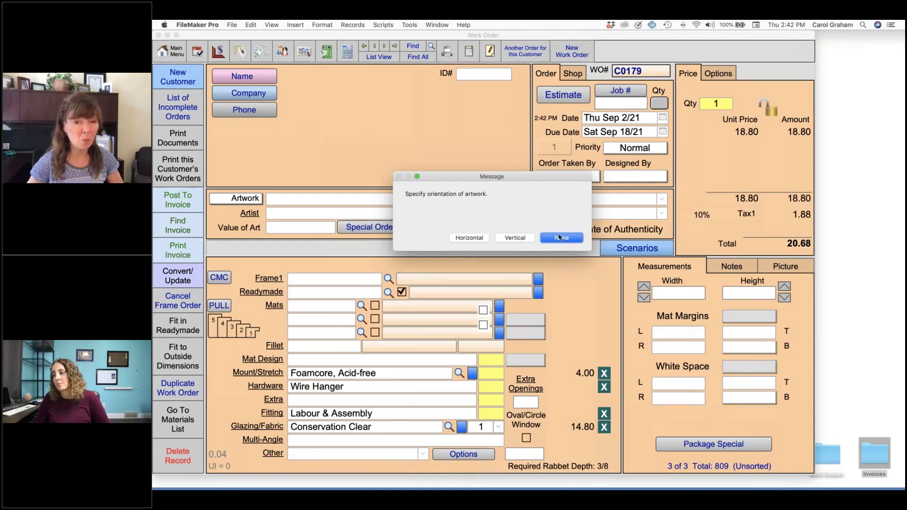
click(469, 237)
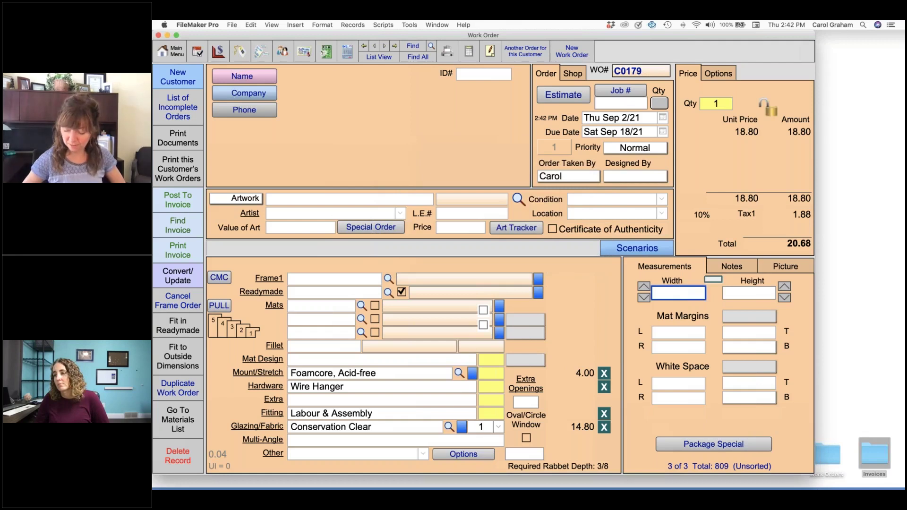
text(20)
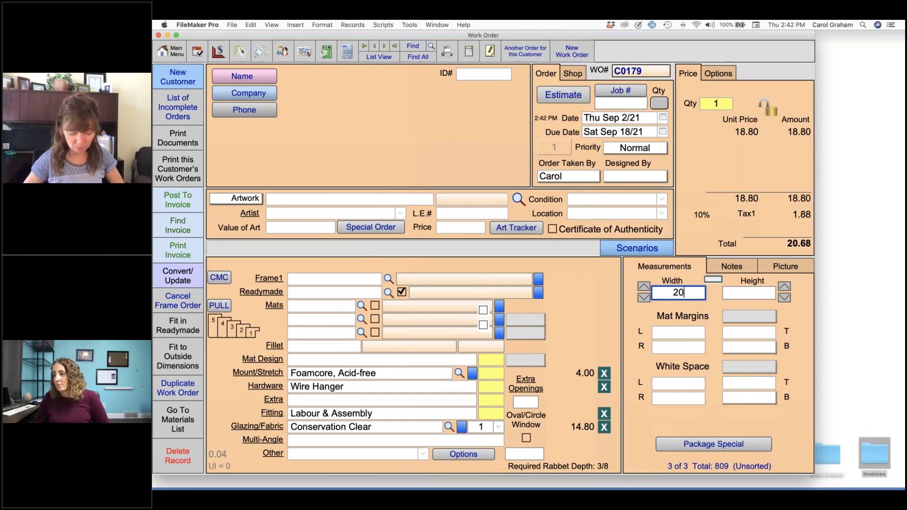
text( 1/8)
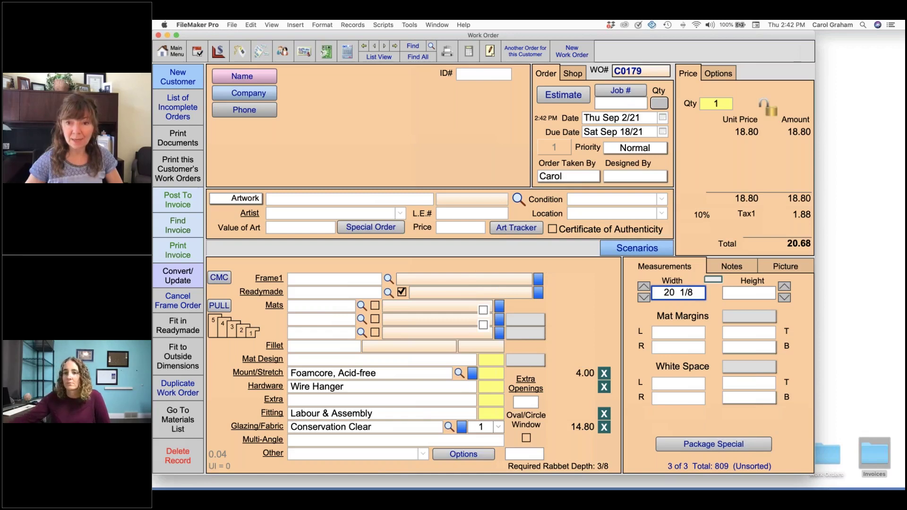
click(749, 292)
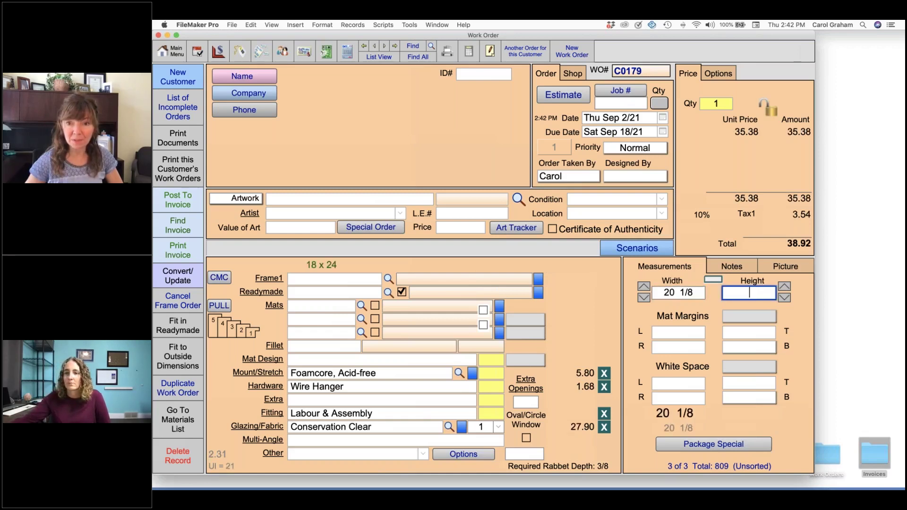
text(24)
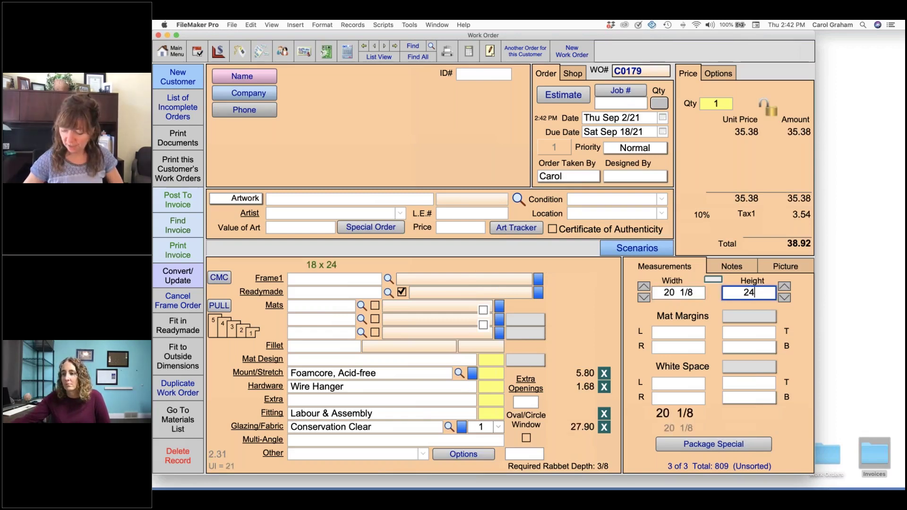
text( 5/8)
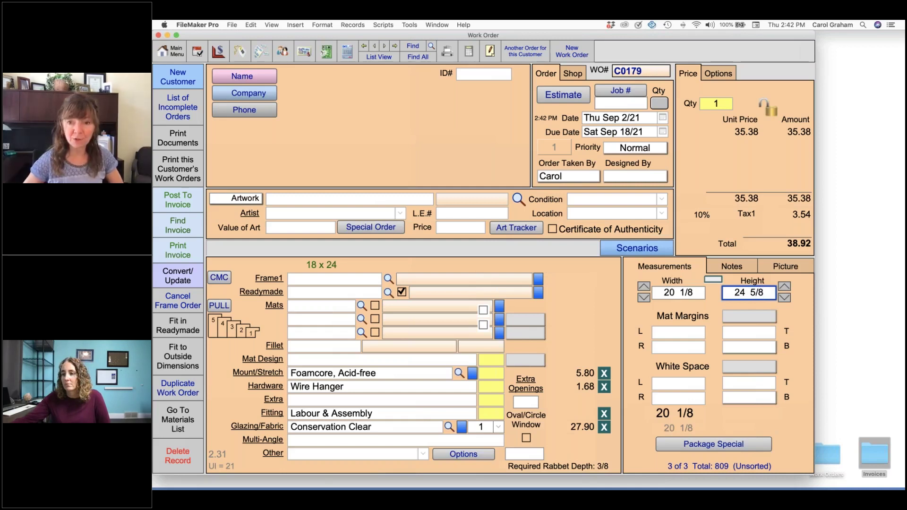
key(Tab)
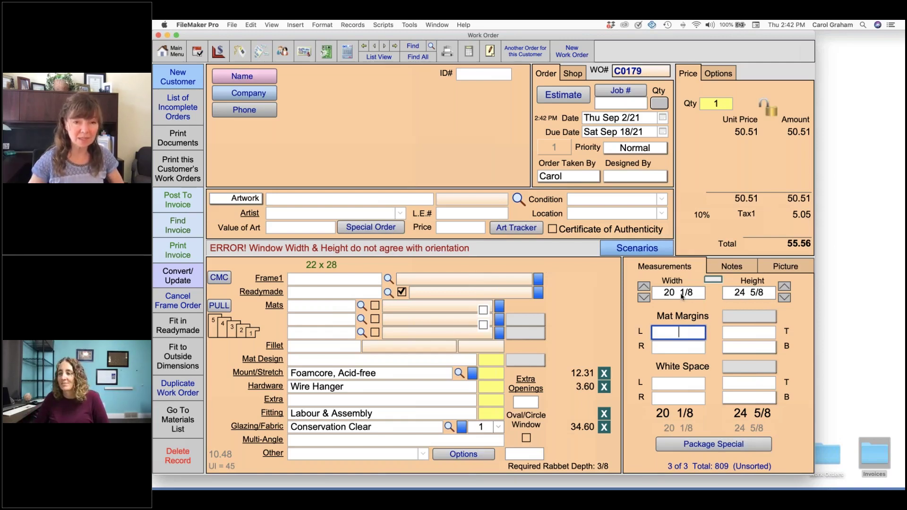
Step: Swap the work order's window width and height measurements to match the horizontal orientation, and return to the main menu
click(714, 280)
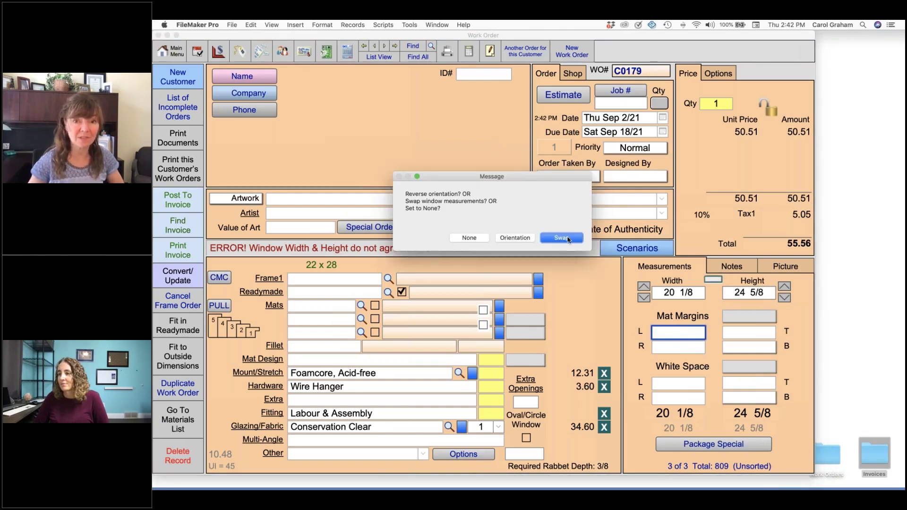
click(569, 240)
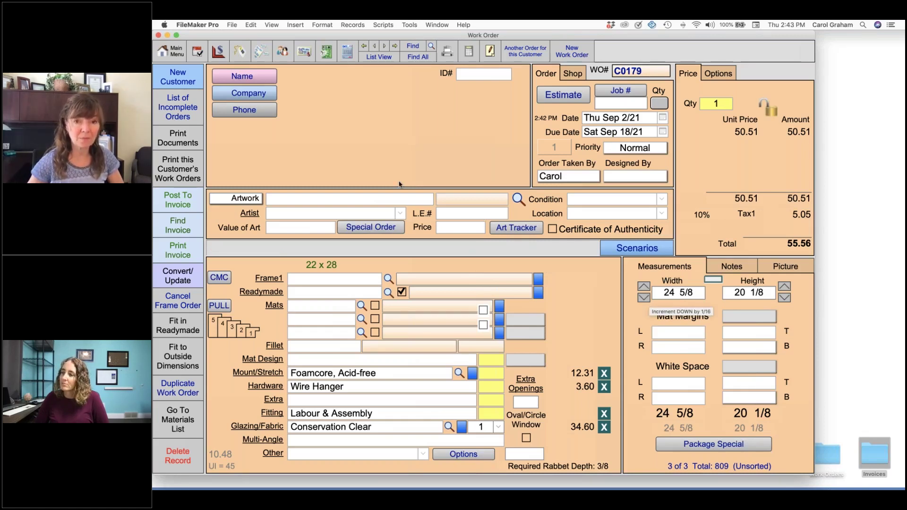
click(170, 54)
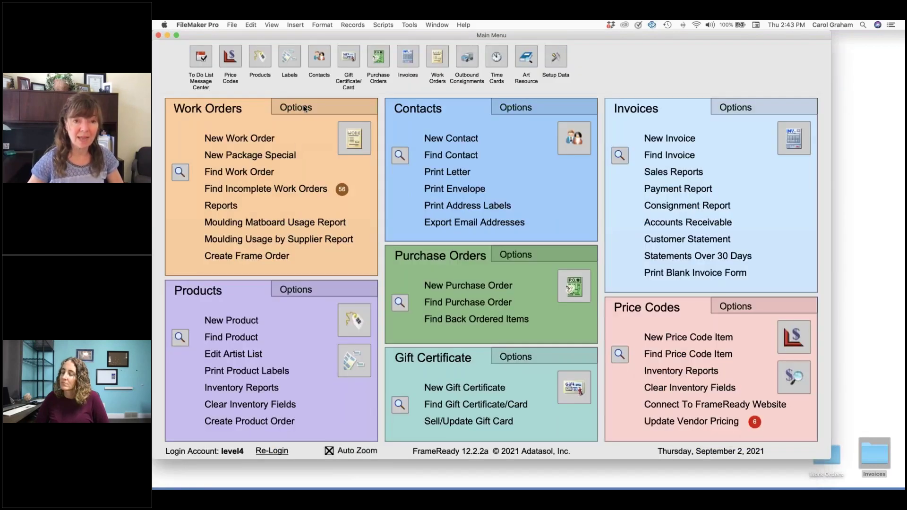
Step: Open the detailed work order options and set the paper size check for L/E prints to Yes
click(304, 109)
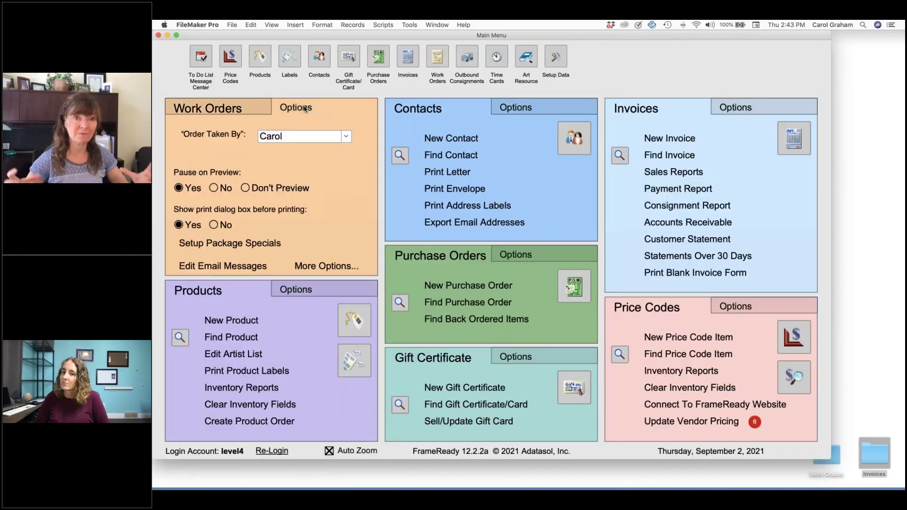
click(326, 267)
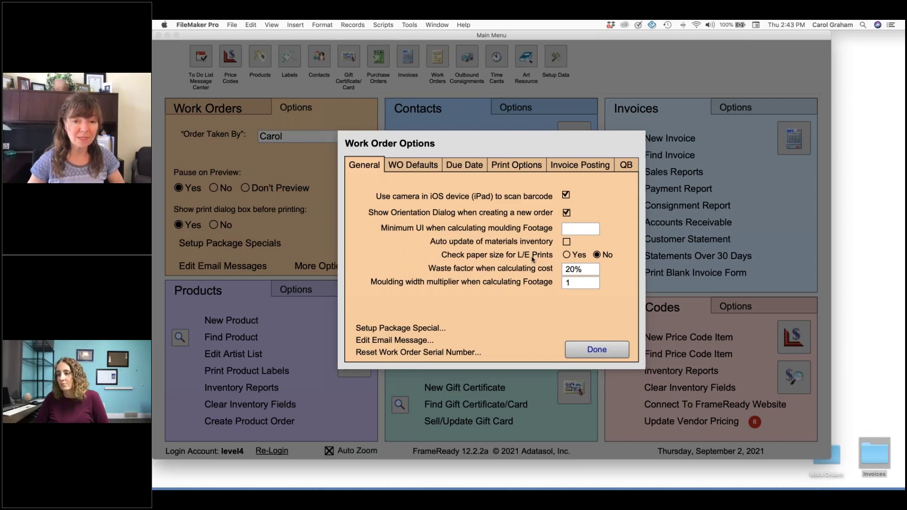
click(566, 255)
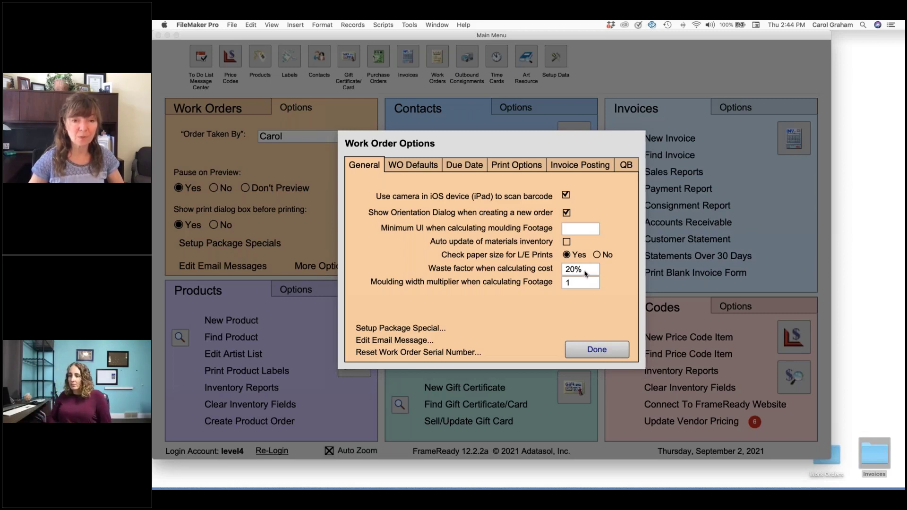
Step: Try a moulding width multiplier of 1.25 for calculating footage, and set it back to 1
click(589, 285)
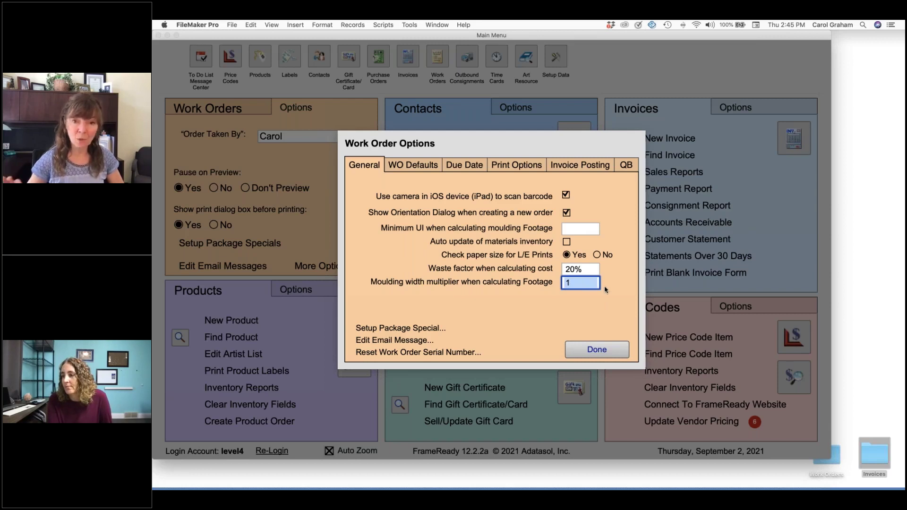
text(.25)
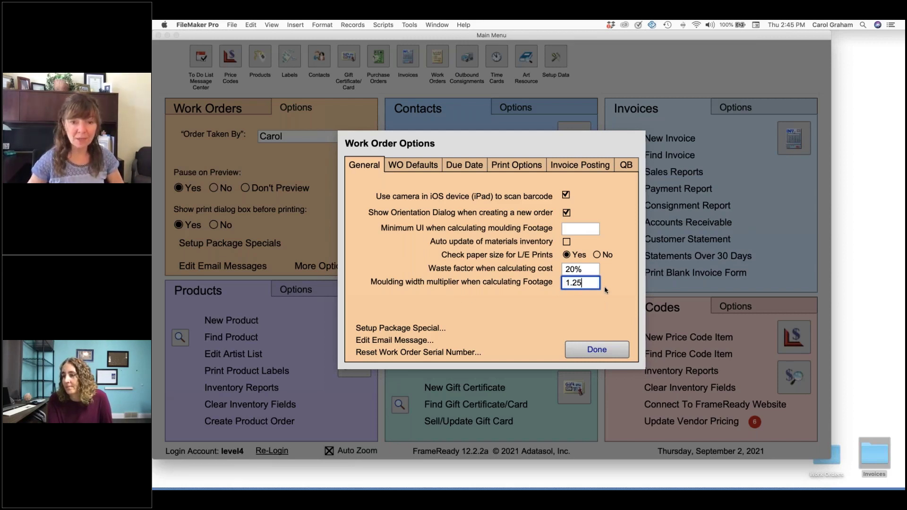
click(603, 290)
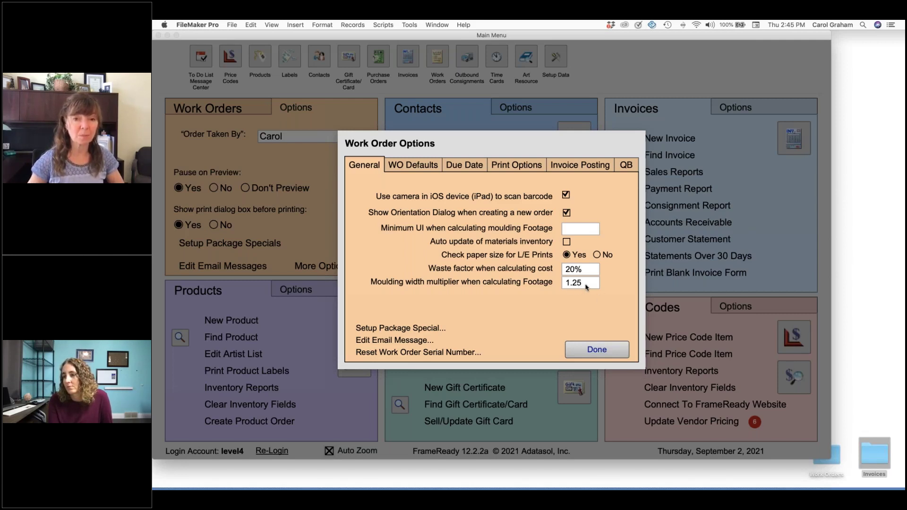
click(586, 286)
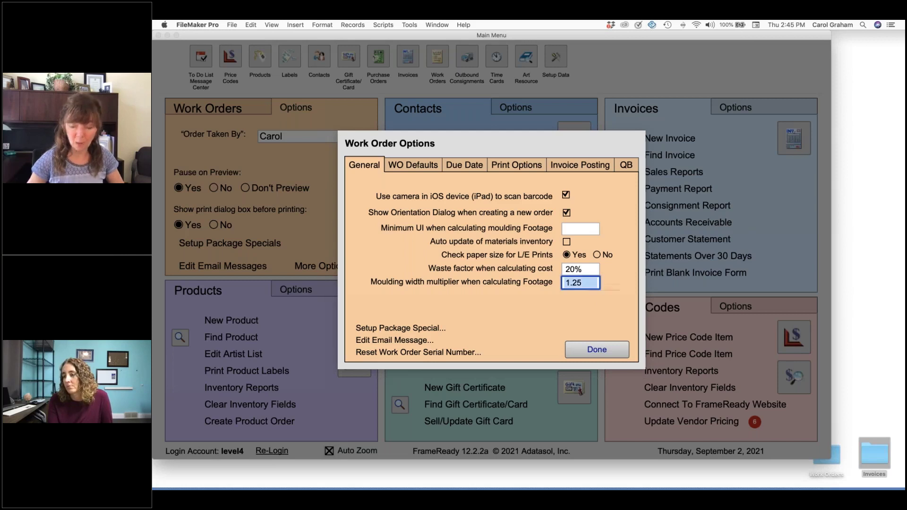
text(1)
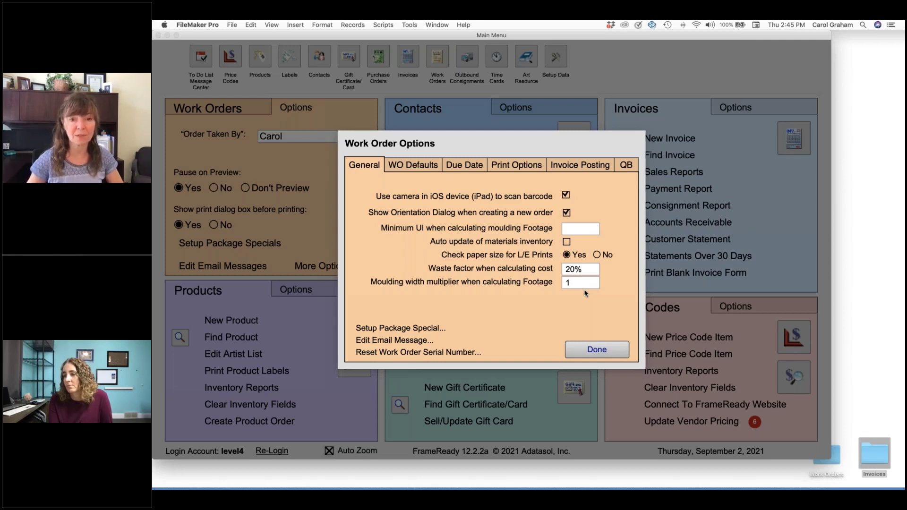
Step: Show the work order defaults, look over the mat design choices, and enter the custom value "Hello" as the default mat design
click(413, 166)
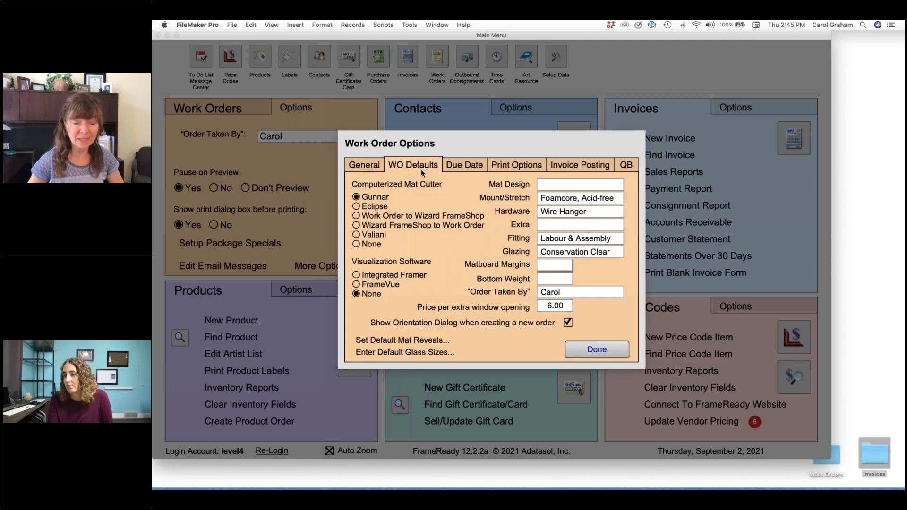
click(605, 185)
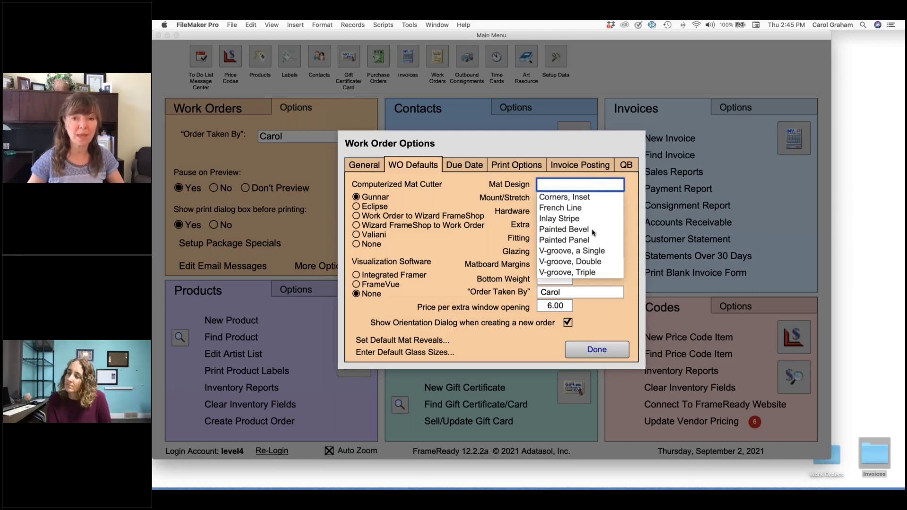
click(629, 213)
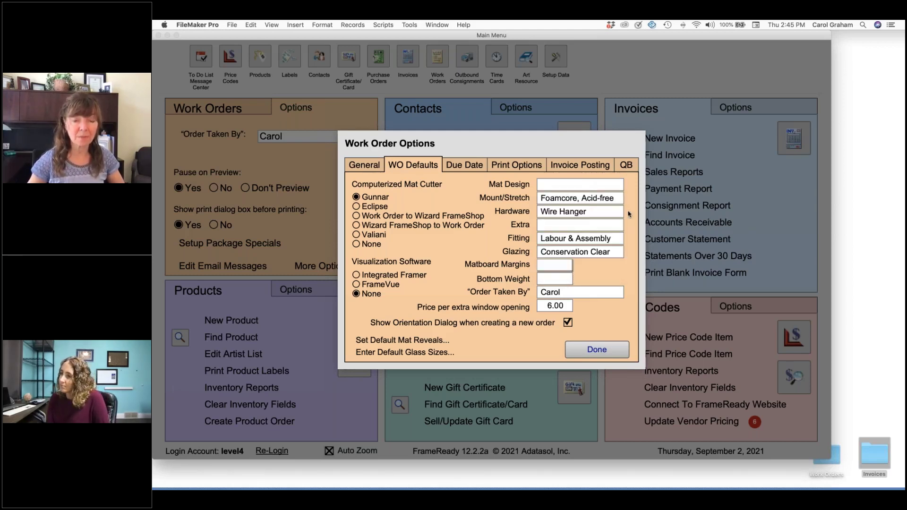
click(590, 186)
key(Escape)
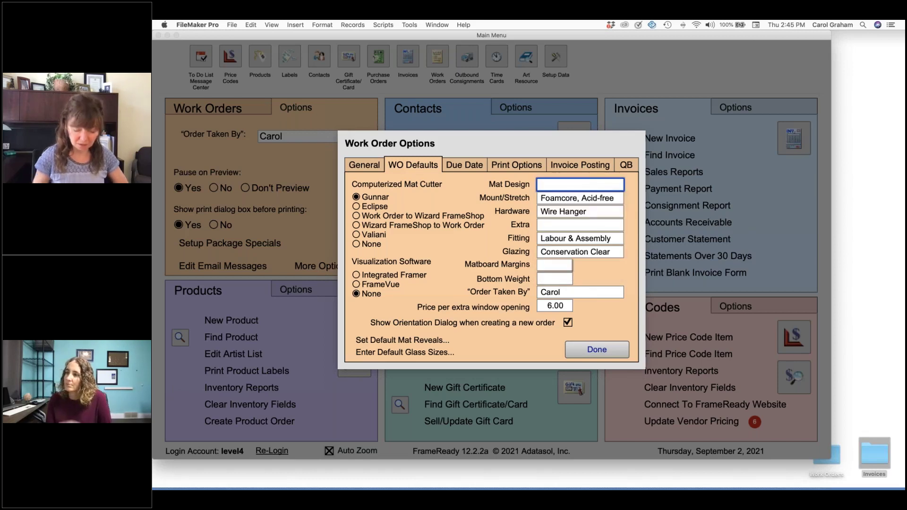
text(Hello)
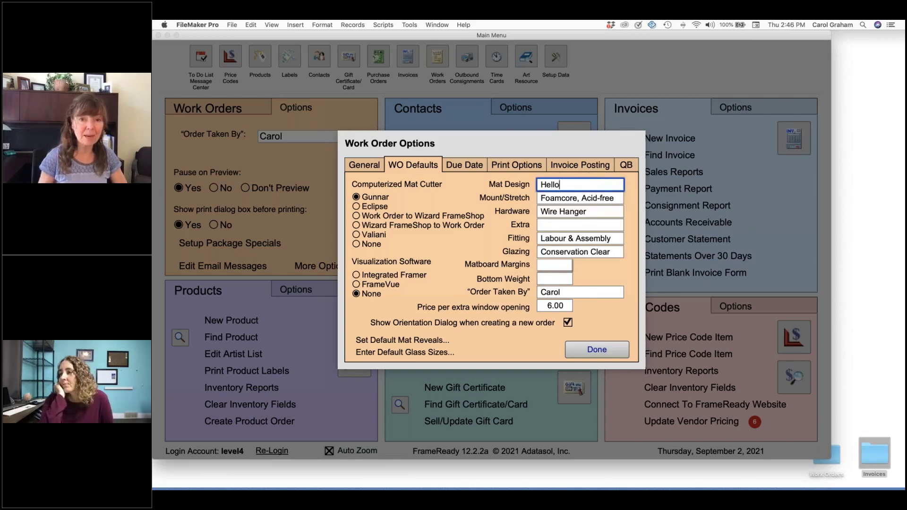
click(631, 184)
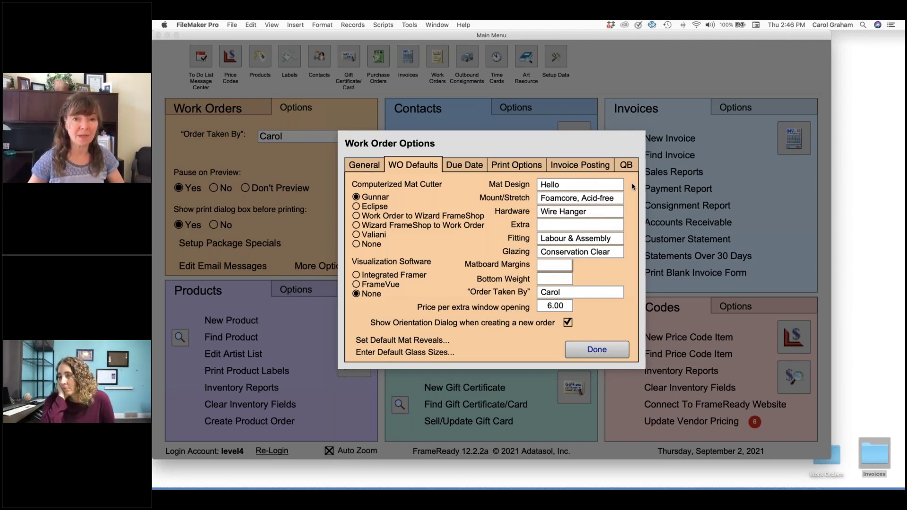
Step: Replace the custom default mat design with the predefined choice French Line
click(602, 183)
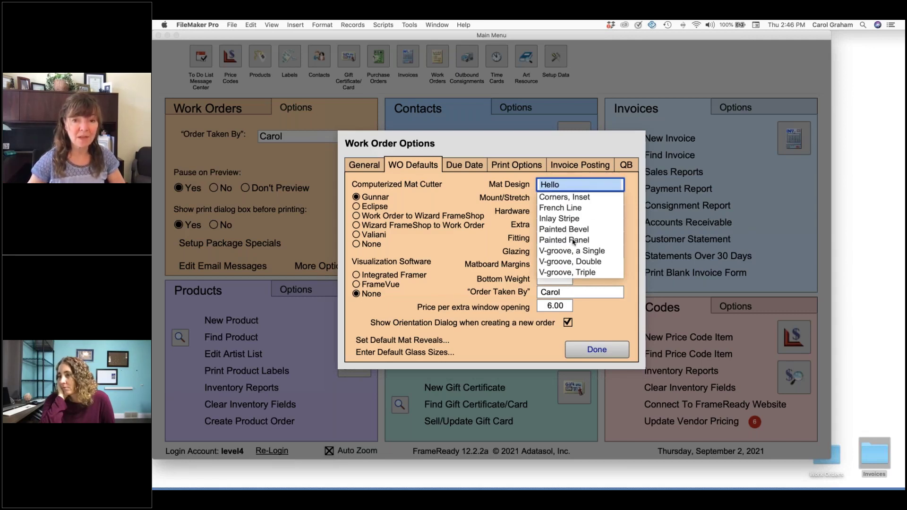
click(572, 208)
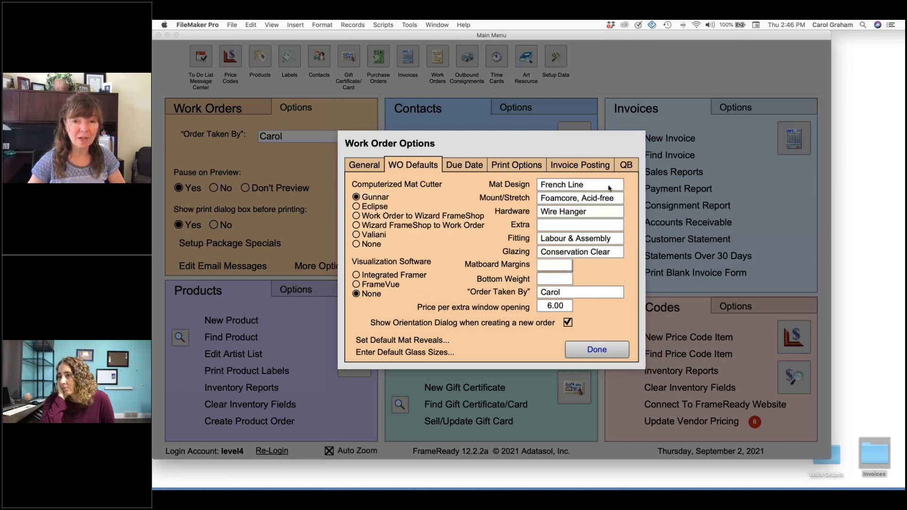
click(609, 188)
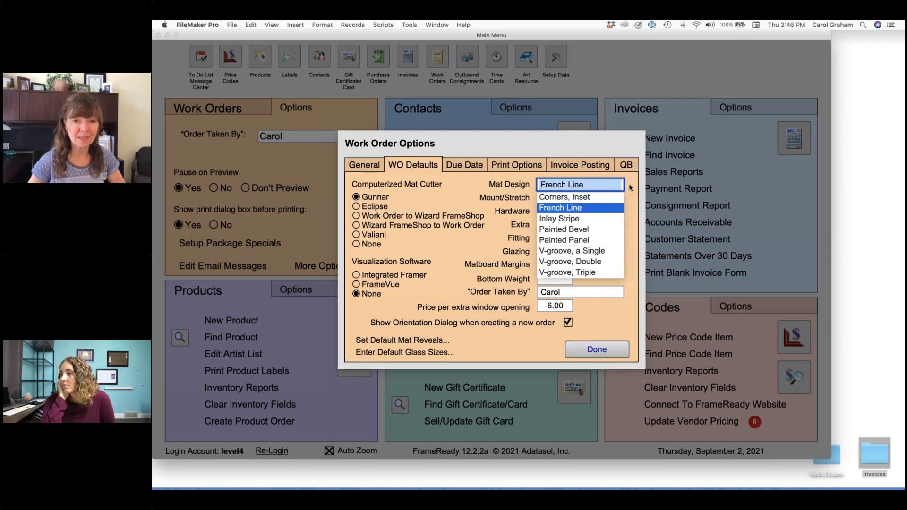
click(630, 188)
Step: Edit the default mat design text to read "French panels"
click(594, 187)
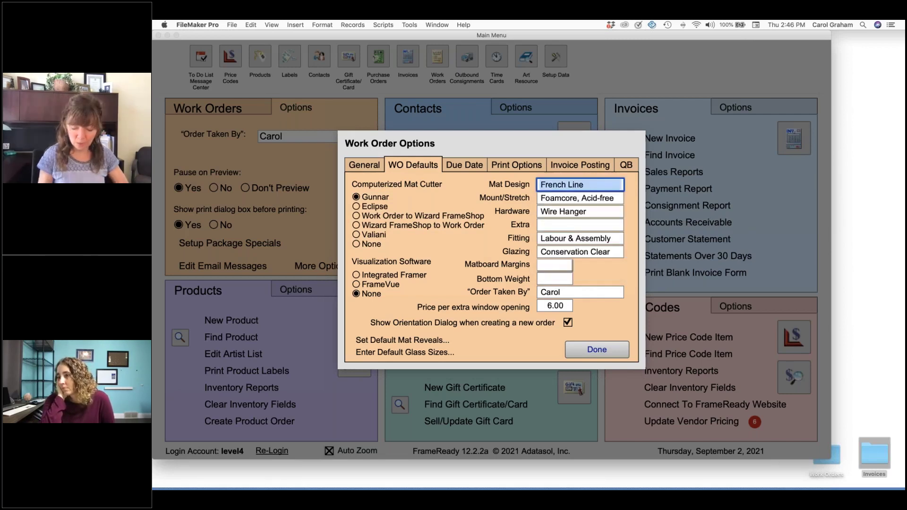
click(584, 185)
key(BackSpace)
key(BackSpace)
key(BackSpace)
key(BackSpace)
text(pan)
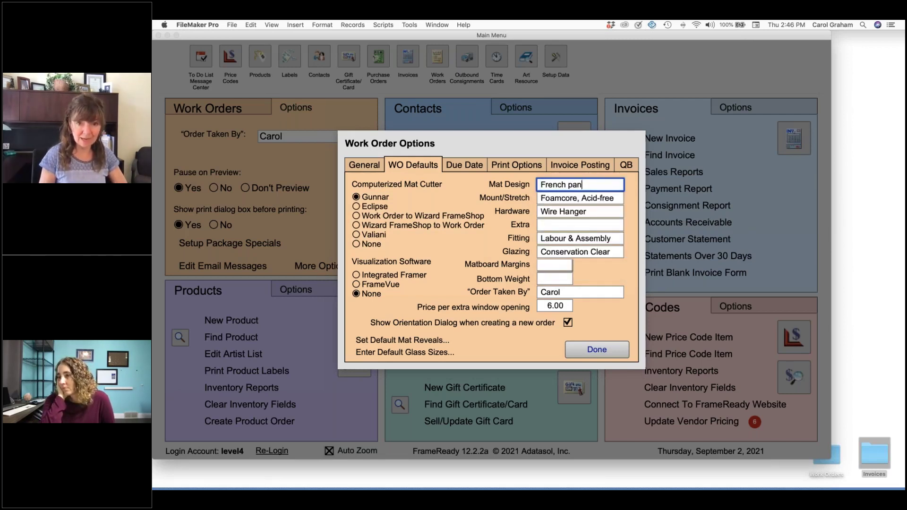
text(els)
click(633, 183)
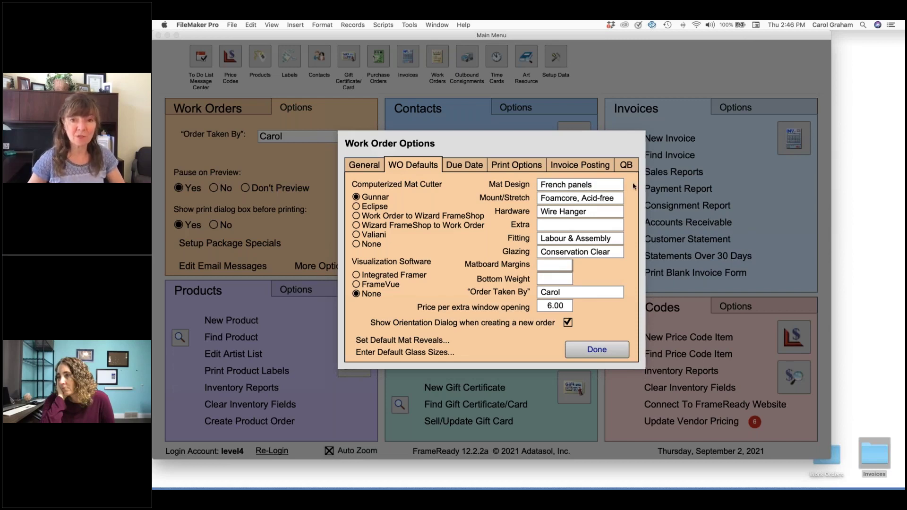
Step: Clear the default mat design so that the field is blank
click(603, 186)
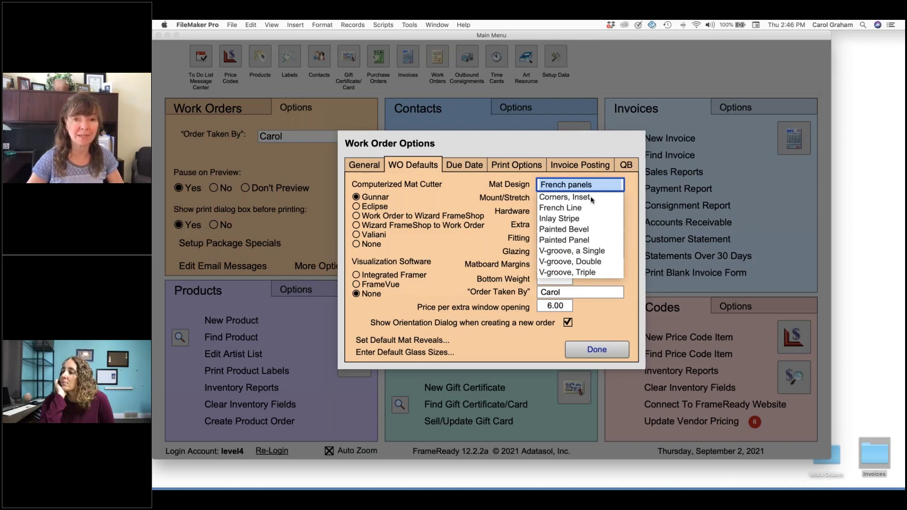
key(BackSpace)
click(635, 196)
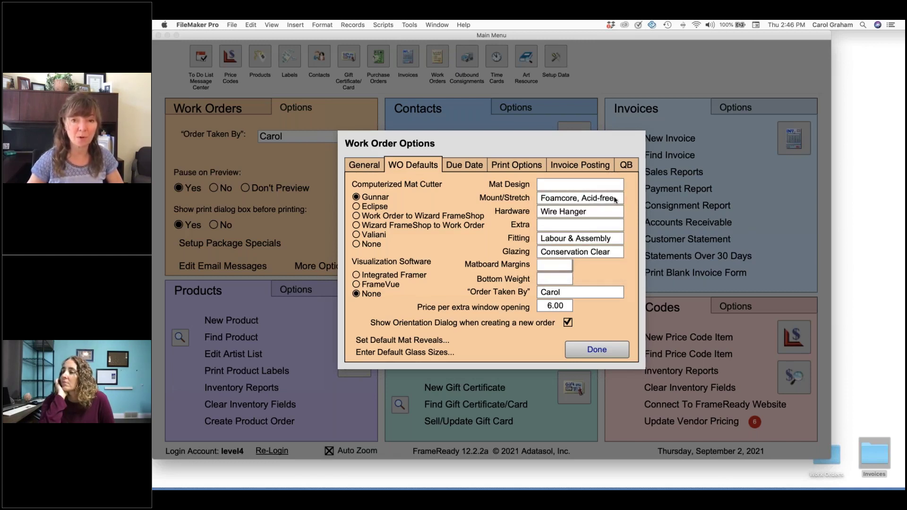
Step: Review the available default choices for mount/stretch, hardware, extra and fitting without changing them
click(615, 199)
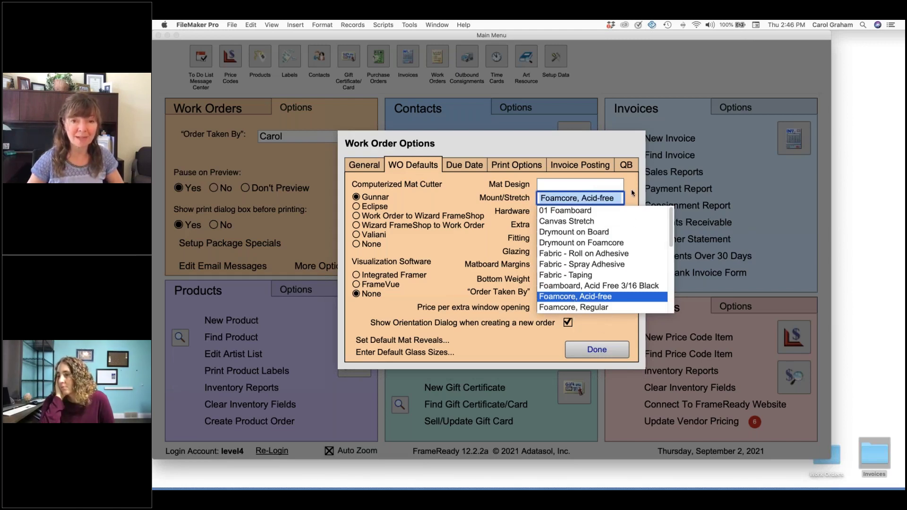
key(Tab)
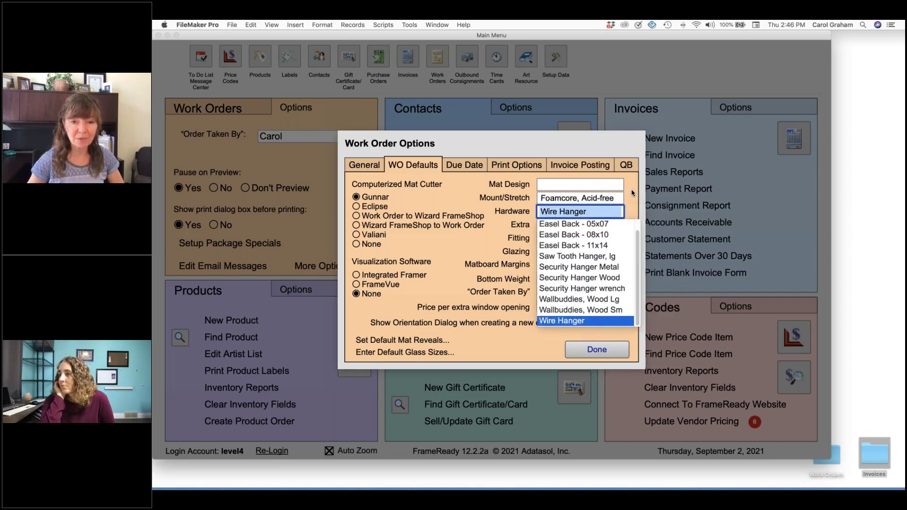
key(Tab)
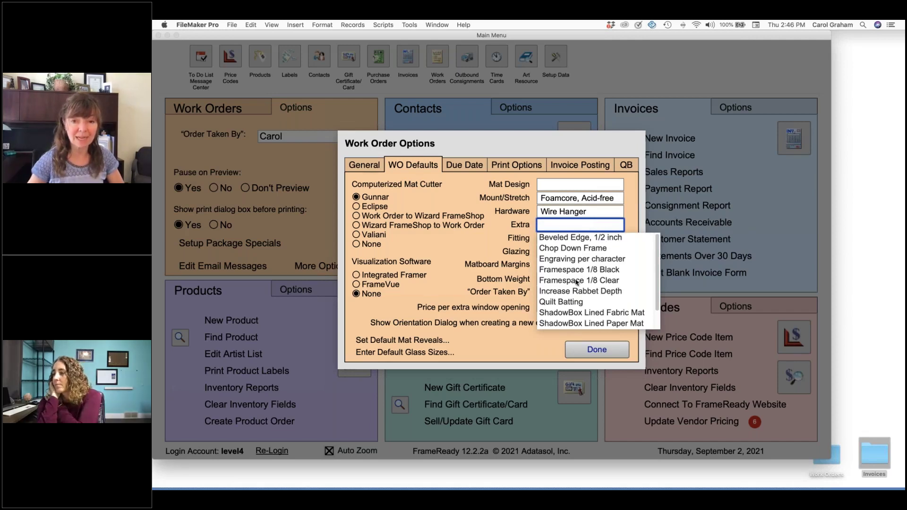
key(Tab)
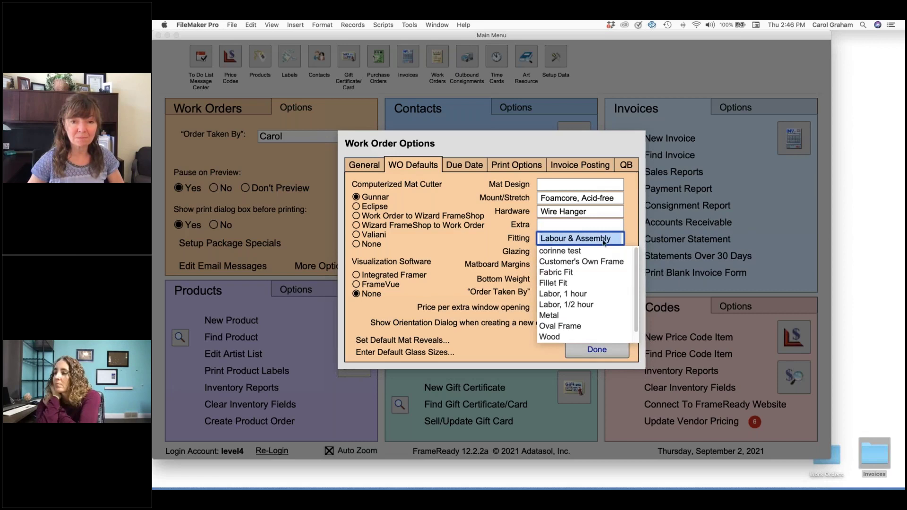
click(631, 232)
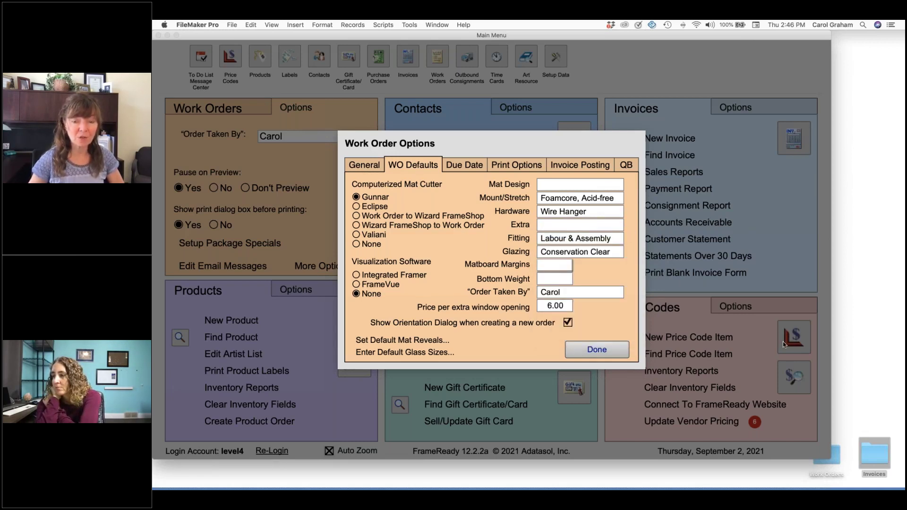
Step: Set the default fitting for new work orders to Wood
click(609, 240)
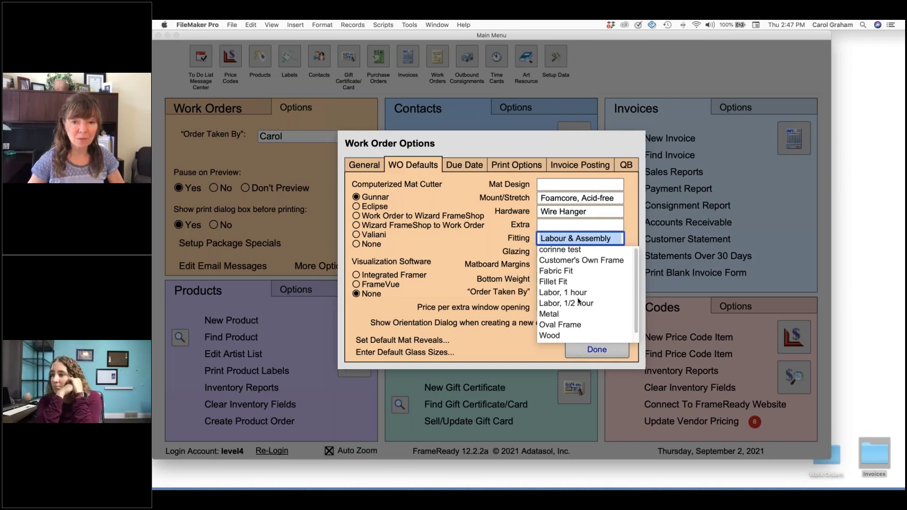
scroll(552, 321, down, 1)
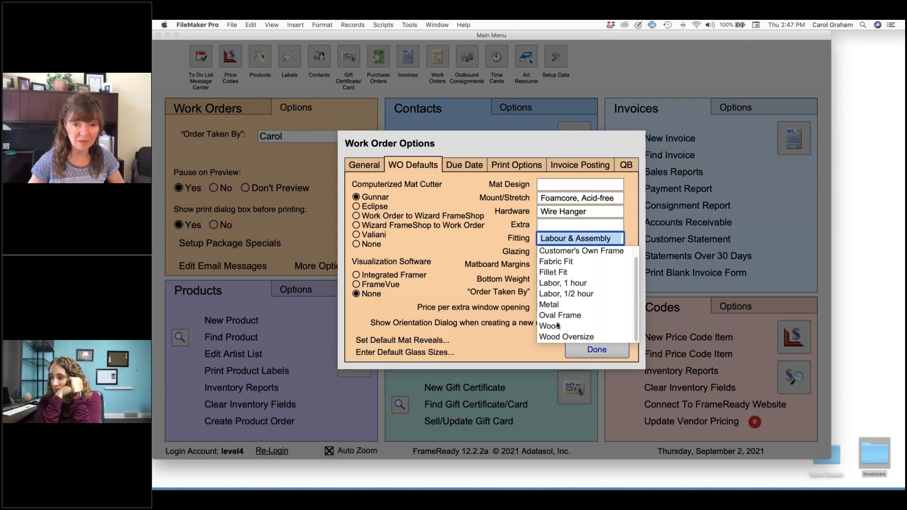
click(550, 326)
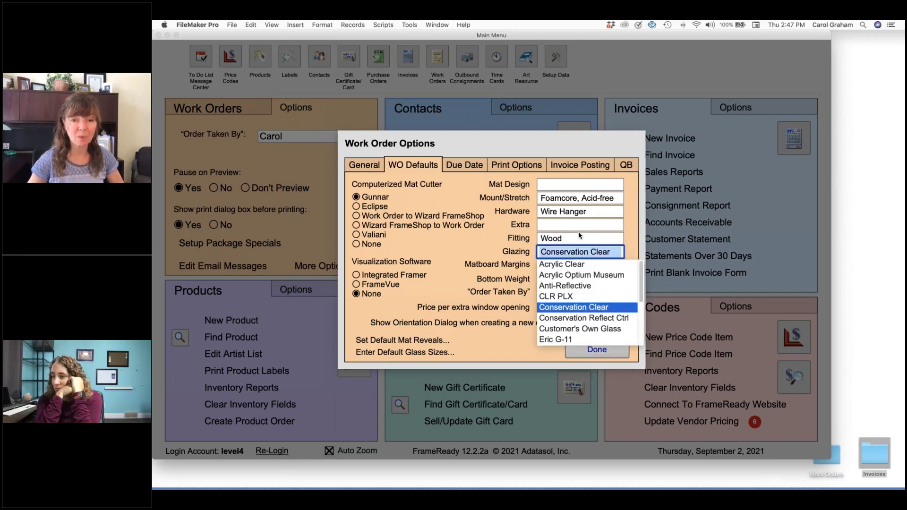
click(634, 240)
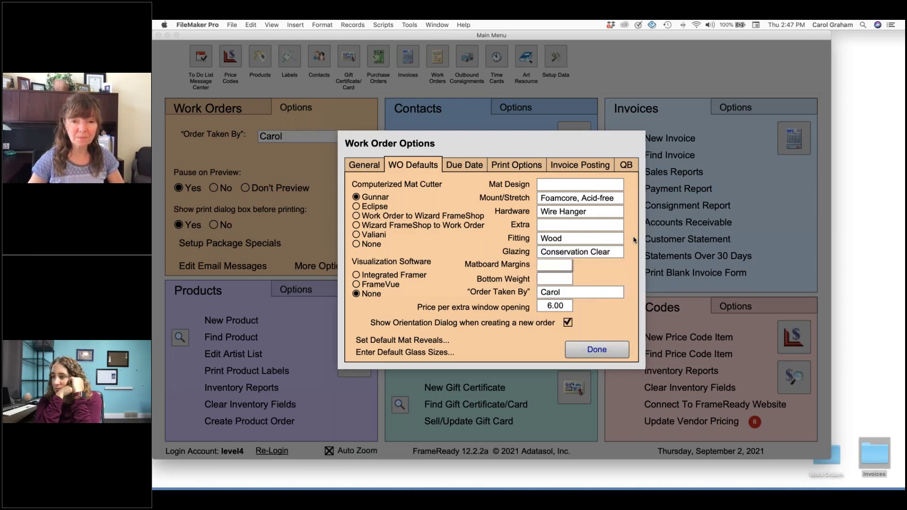
Step: Review the default matboard margin choices without picking one, and examine the due date settings for work orders
click(563, 268)
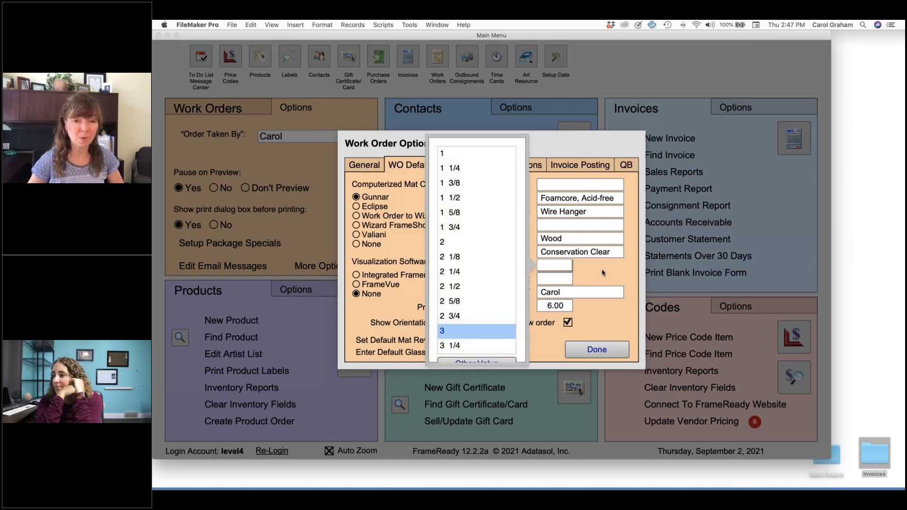
click(603, 273)
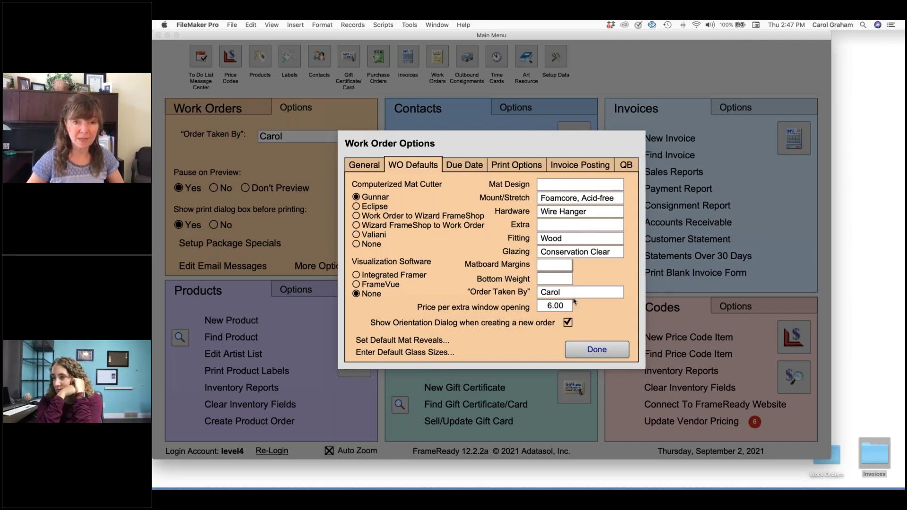
click(471, 167)
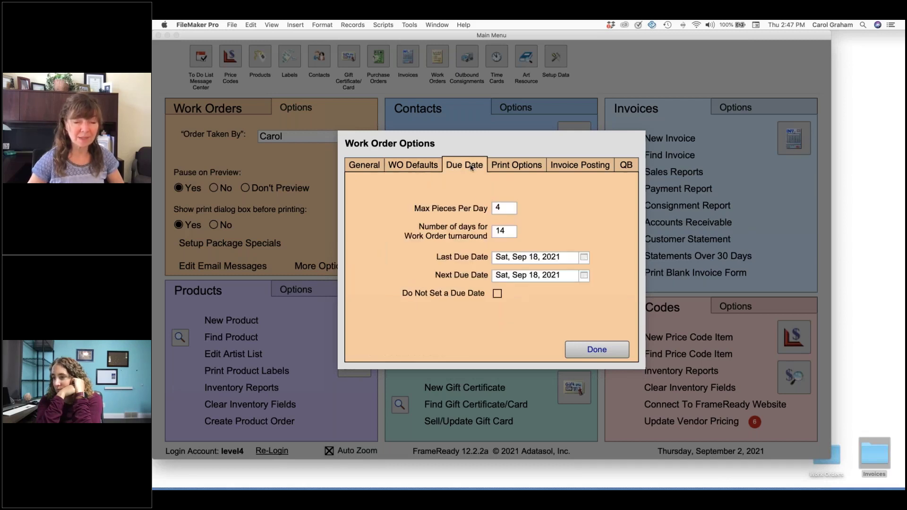
Step: Display the work order print options and open the sample work order files in Preview, closing WO Footnote.png
click(527, 164)
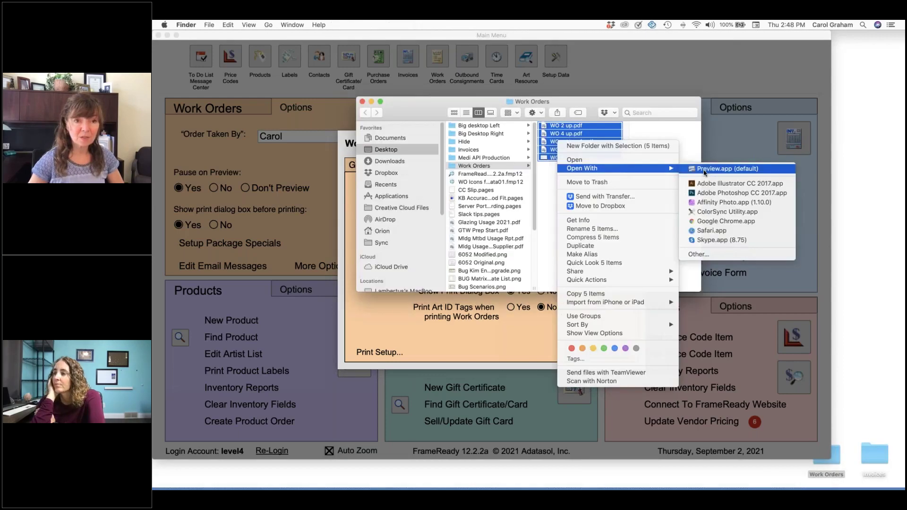
click(737, 113)
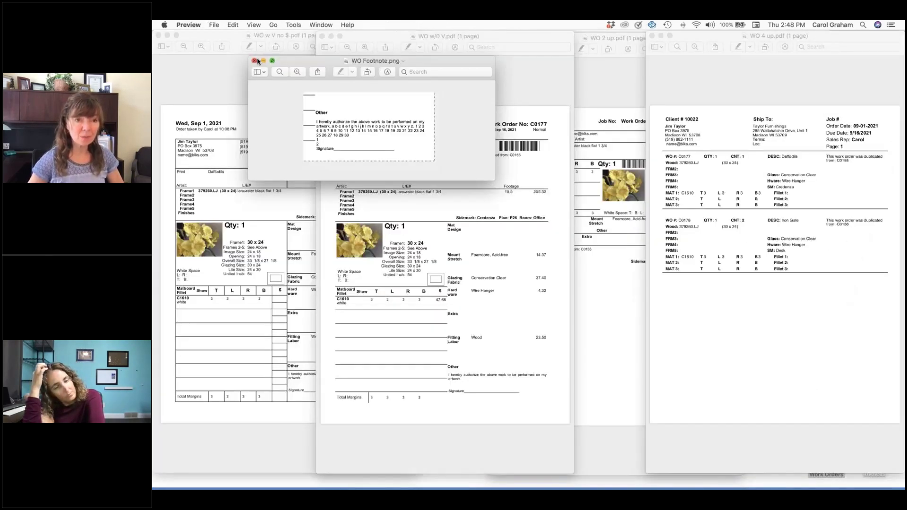
click(254, 61)
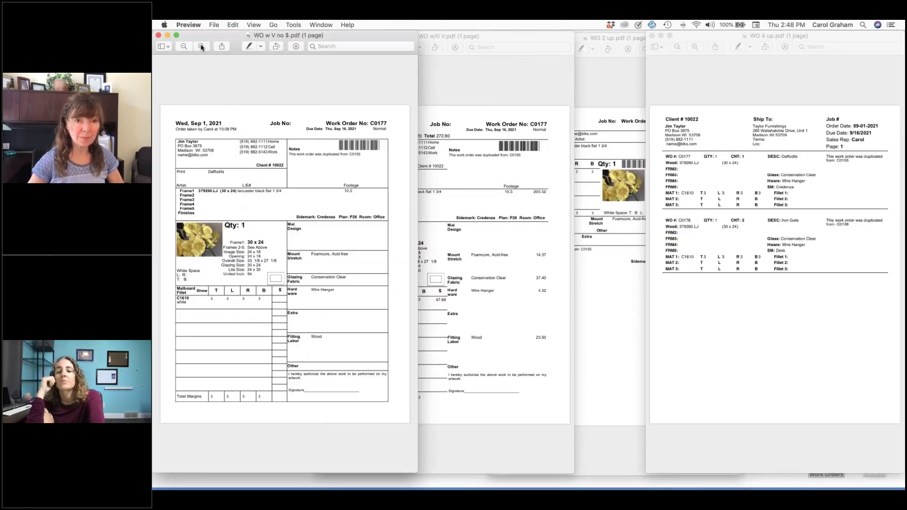
Step: Examine the sample printout WO w V no $.pdf at a larger size and shrink its window again
click(201, 47)
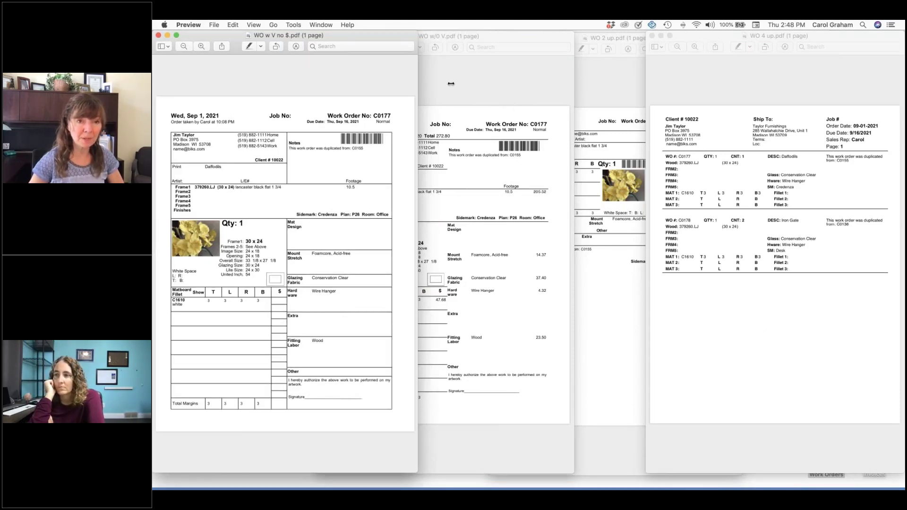
drag(451, 84, 463, 83)
drag(463, 84, 487, 84)
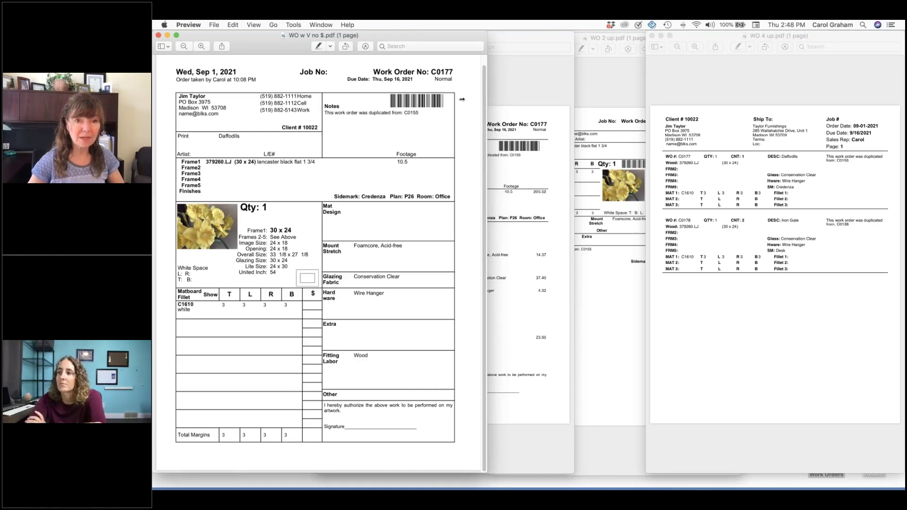
drag(462, 99, 409, 97)
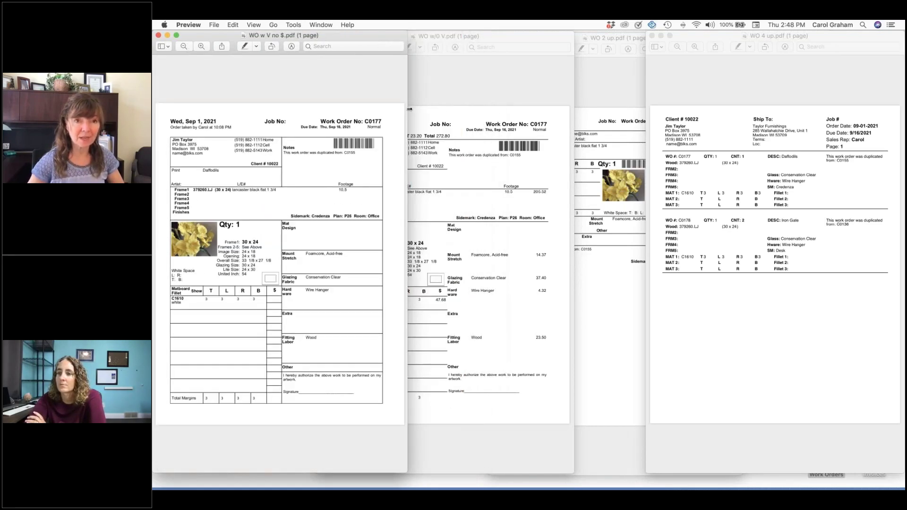
Step: Examine the sample printout WO w/0 V.pdf, enlarged for reading, and return its window to a smaller size
click(452, 79)
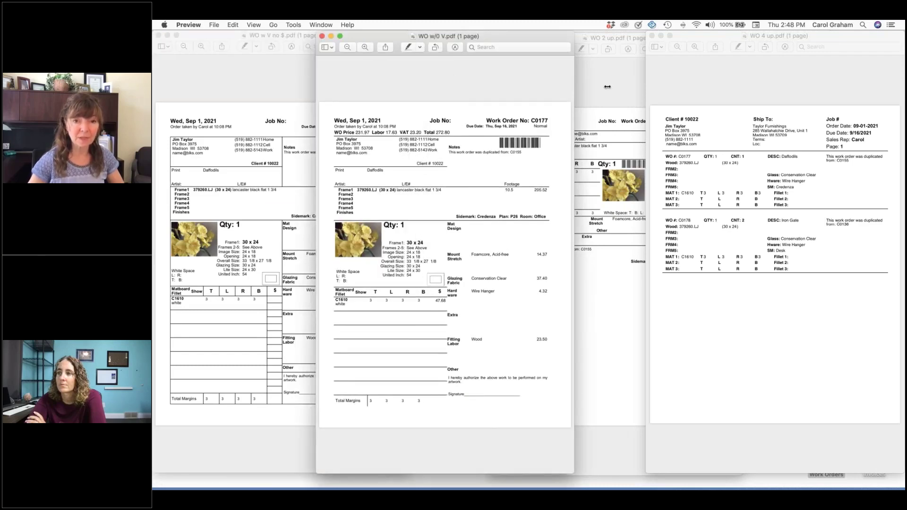
drag(607, 87, 645, 96)
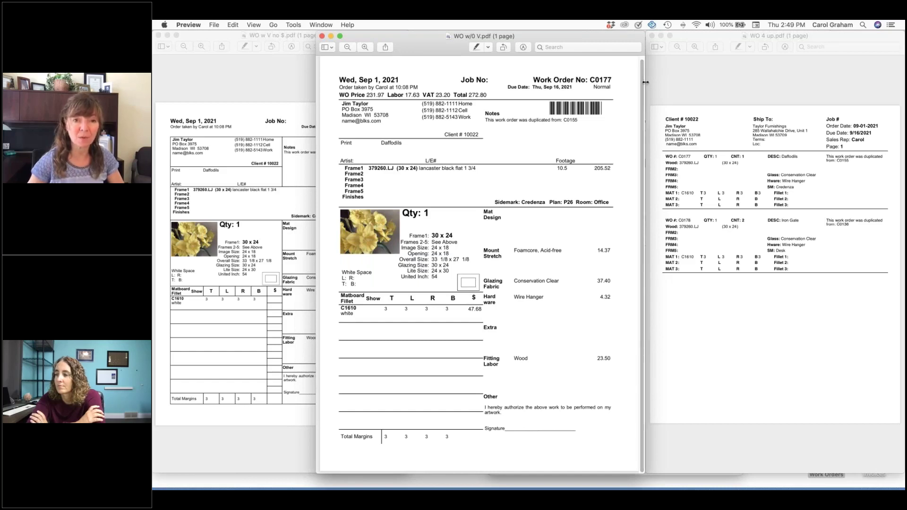
drag(643, 83, 558, 83)
Step: Examine the enlarged sample WO 2 up.pdf and compare it with WO w/0 V.pdf
click(606, 251)
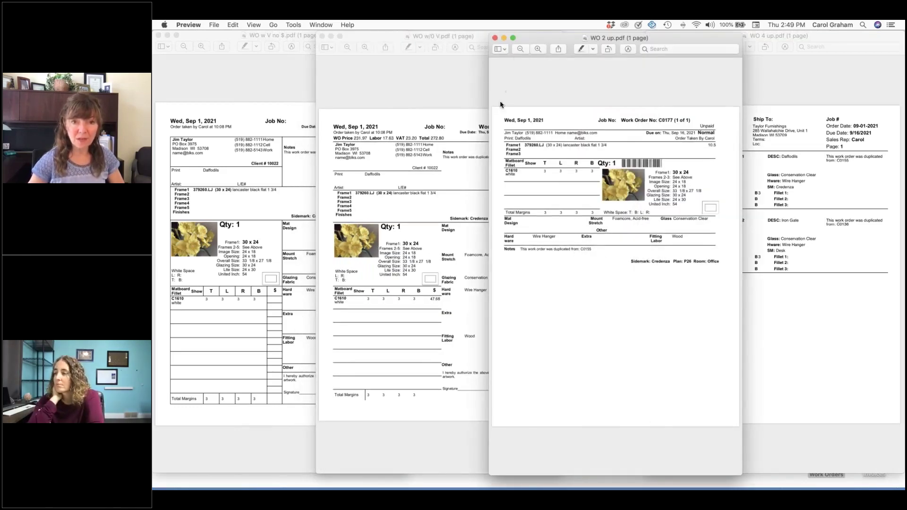
drag(489, 96, 417, 94)
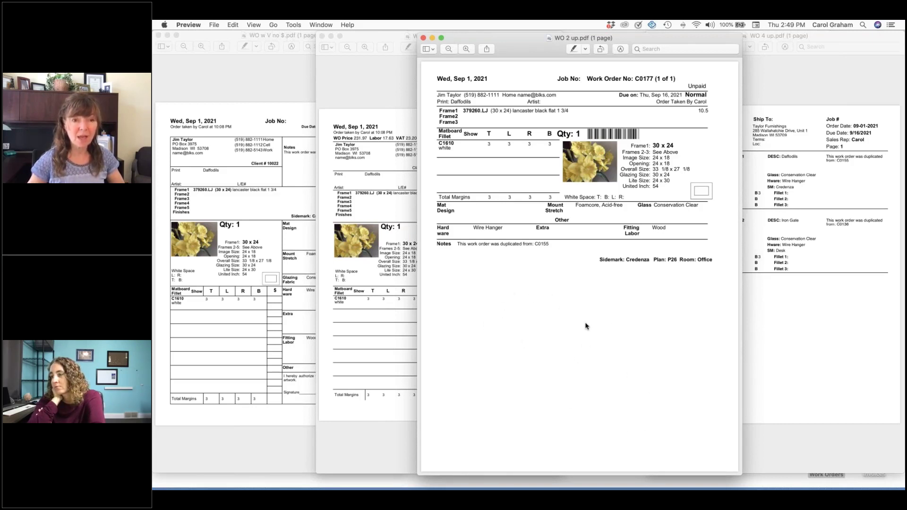
click(369, 86)
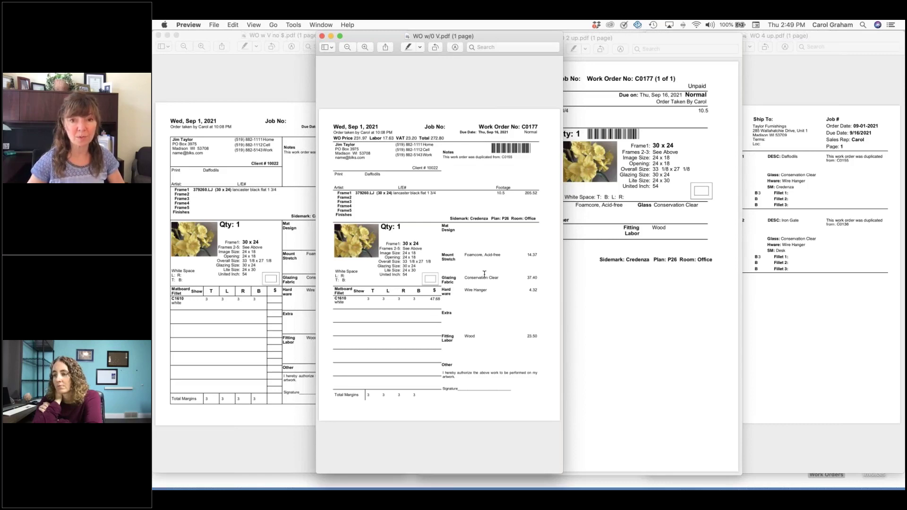
click(699, 67)
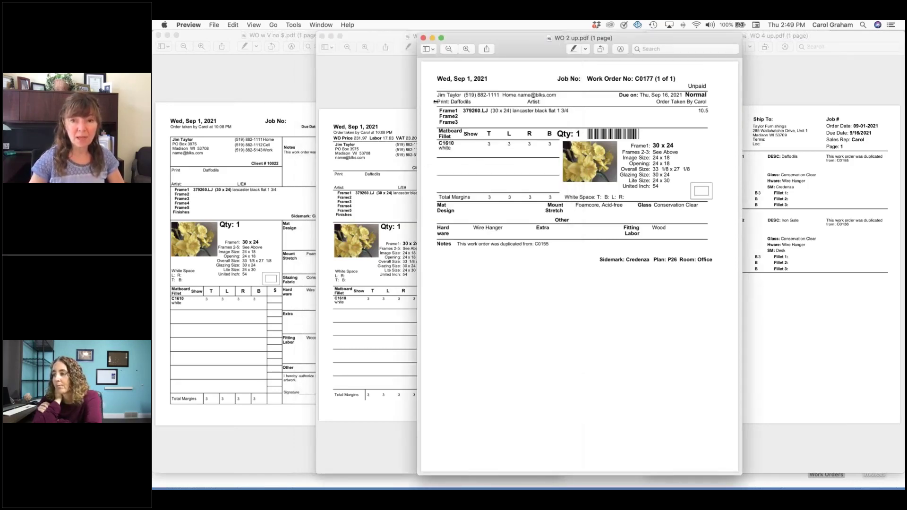
drag(416, 101, 478, 101)
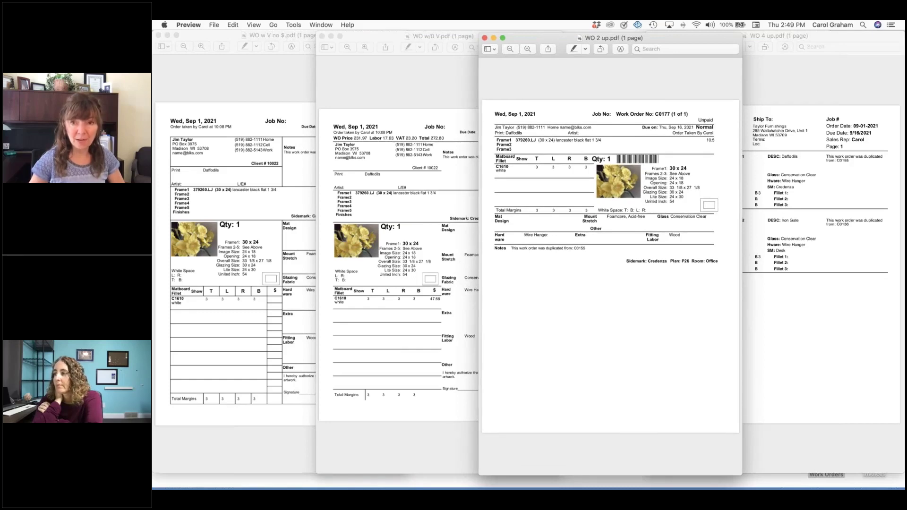
Step: Examine the enlarged sample WO 4 up.pdf and reduce its view again
click(768, 64)
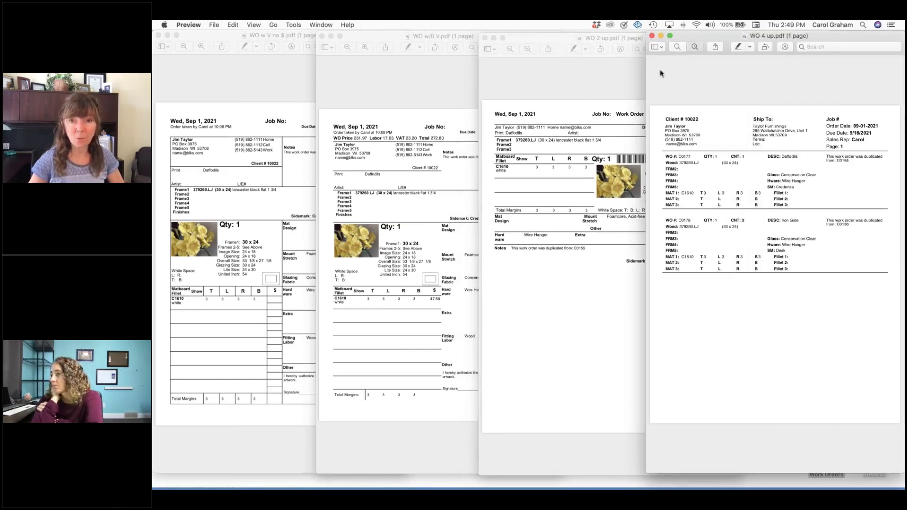
drag(646, 90, 555, 88)
scroll(678, 241, up, 3)
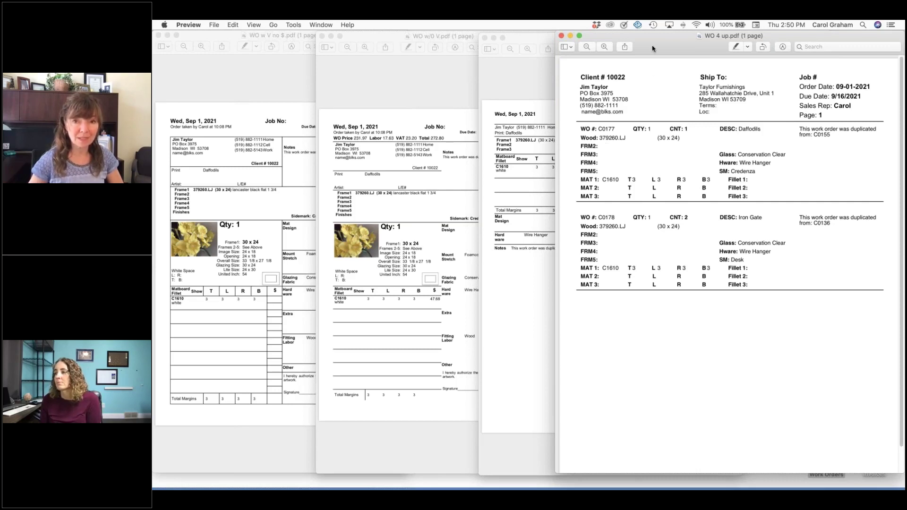
click(587, 47)
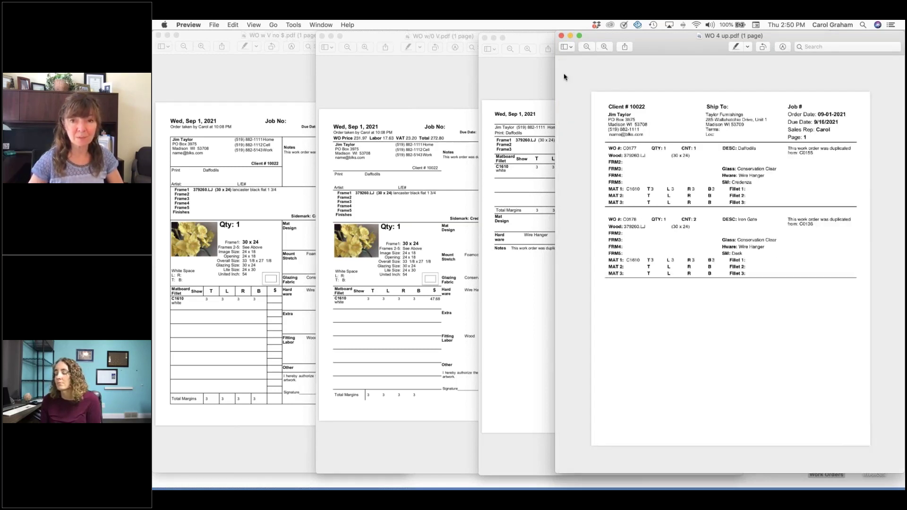
drag(556, 78, 633, 79)
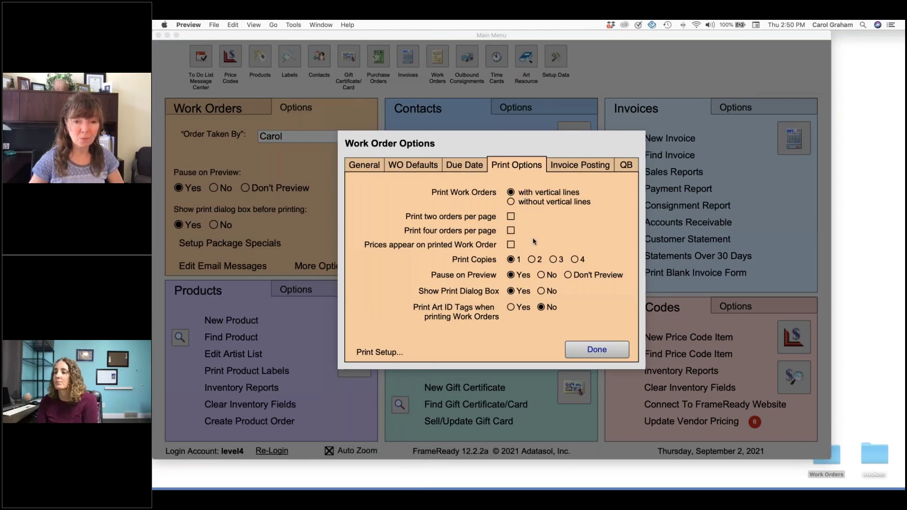
Step: Set work orders to print four orders per page with prices left off the printout, and finish the work order options
click(511, 217)
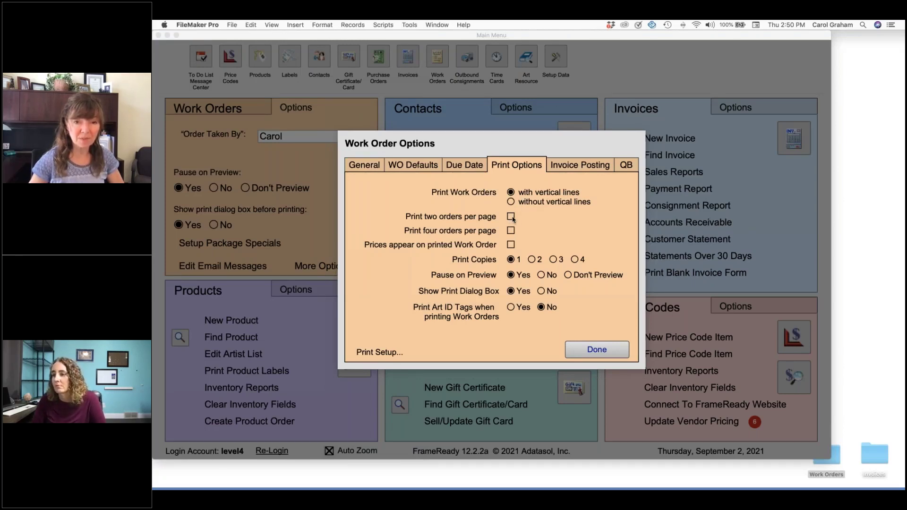
click(511, 231)
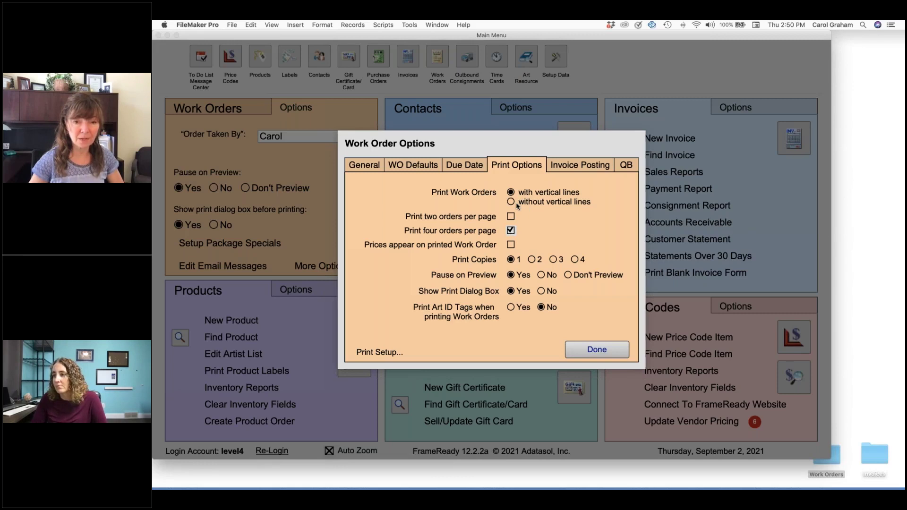
click(511, 245)
click(512, 245)
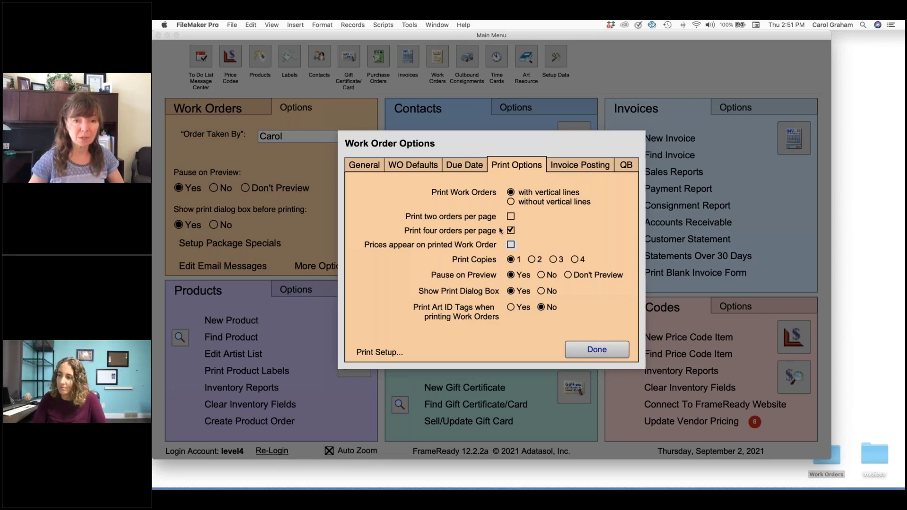
click(596, 350)
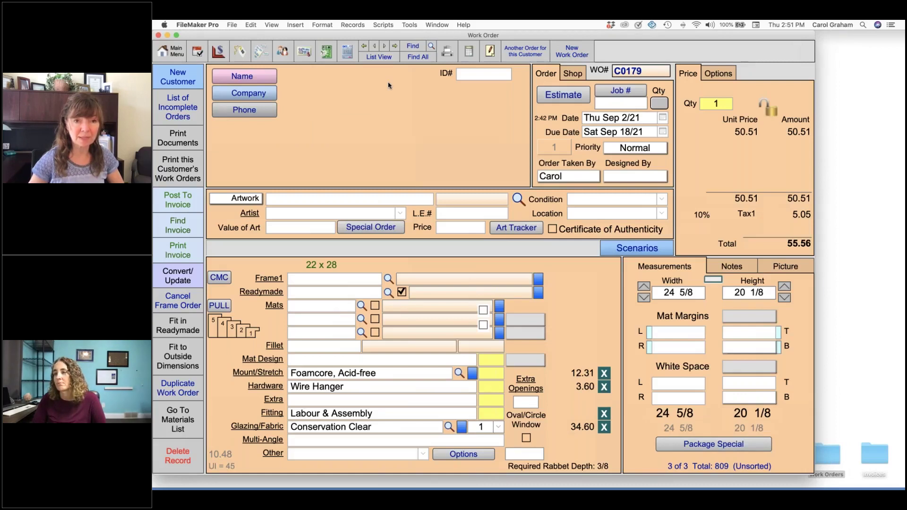
Step: Open the Daffodils work order from the list of work orders
click(389, 58)
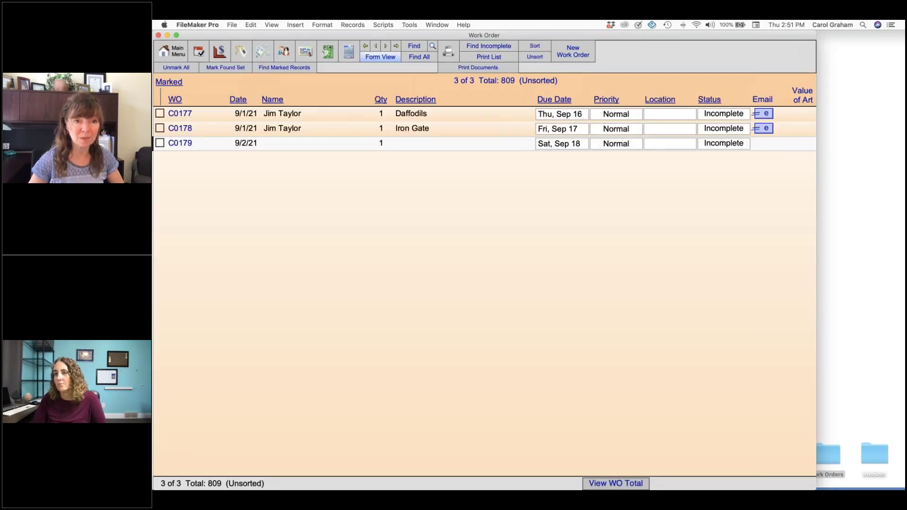
click(336, 113)
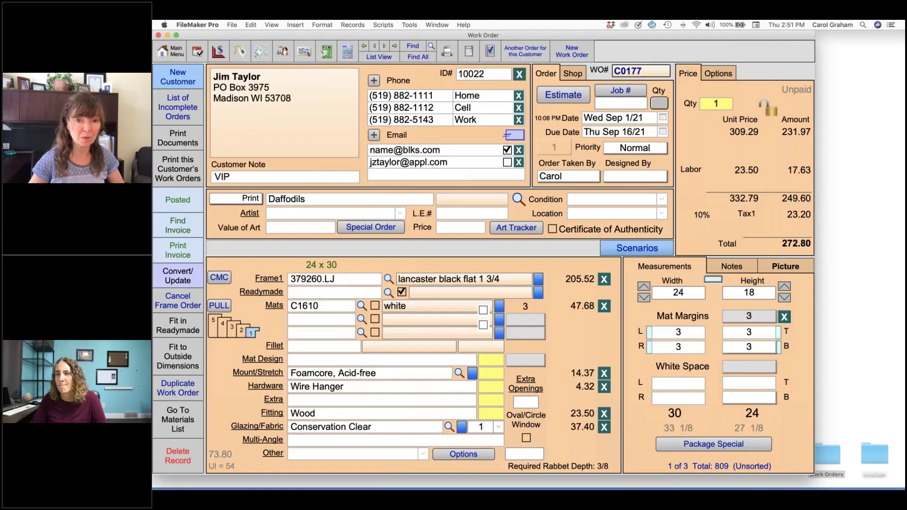
click(380, 57)
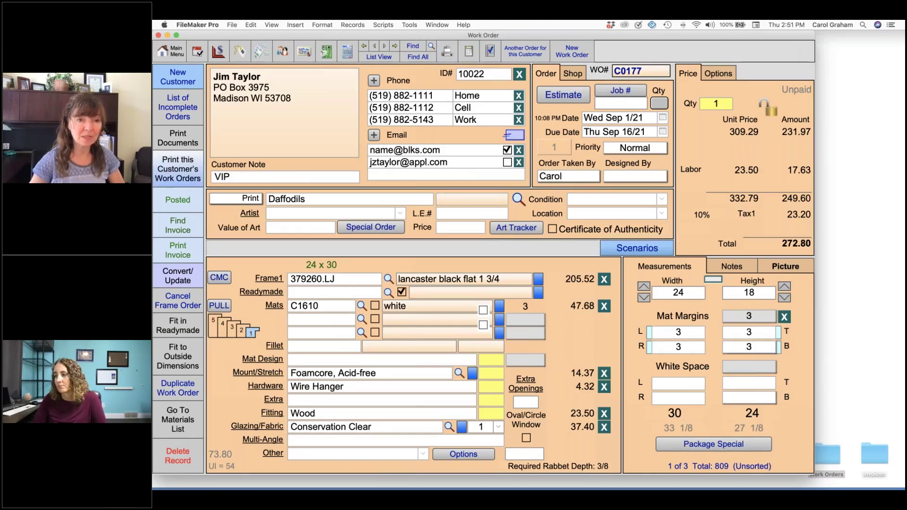
Step: Preview all of this customer's work orders in the Four Up and WO w V-Lines A layouts, cancelling each print
click(177, 169)
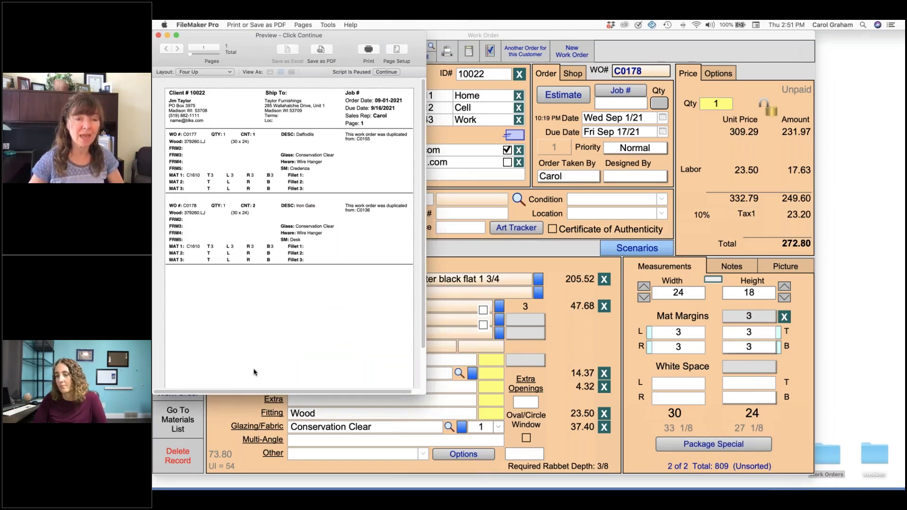
click(381, 72)
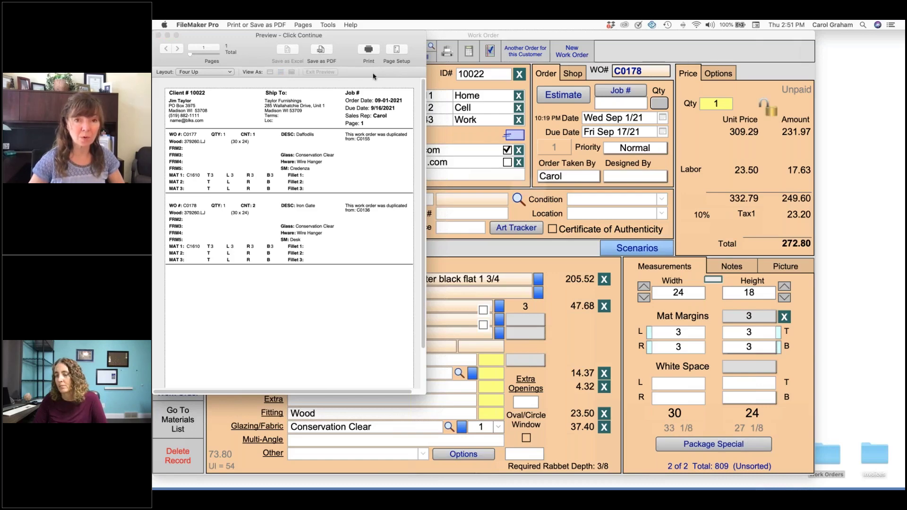
click(611, 263)
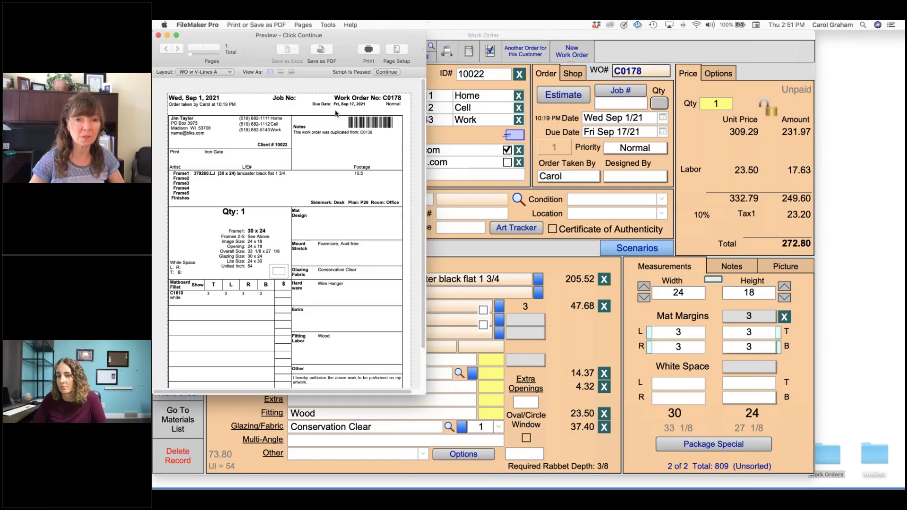
click(385, 72)
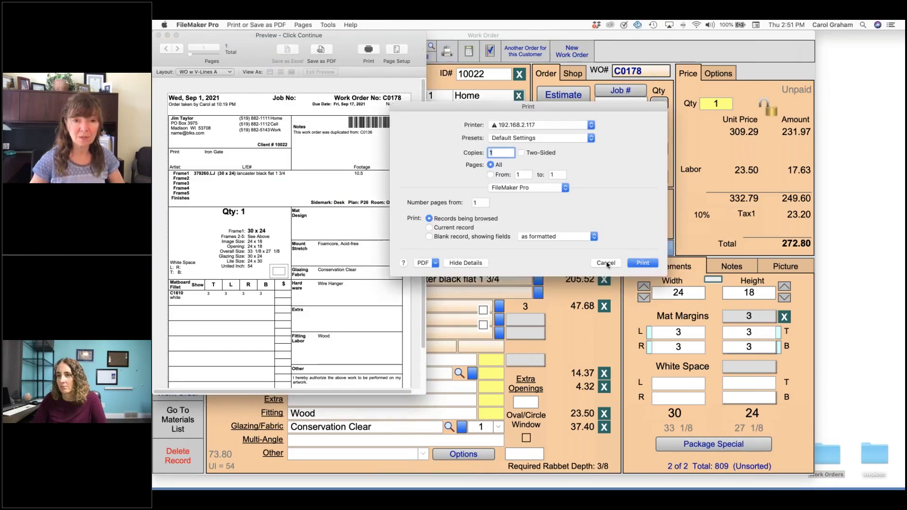
click(607, 263)
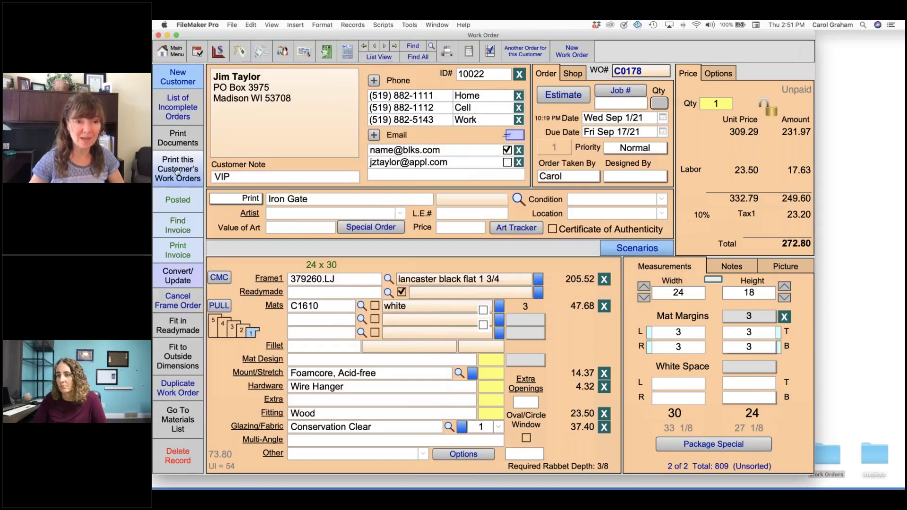
Step: Preview the Art ID Tags for all work orders in the found set
click(185, 145)
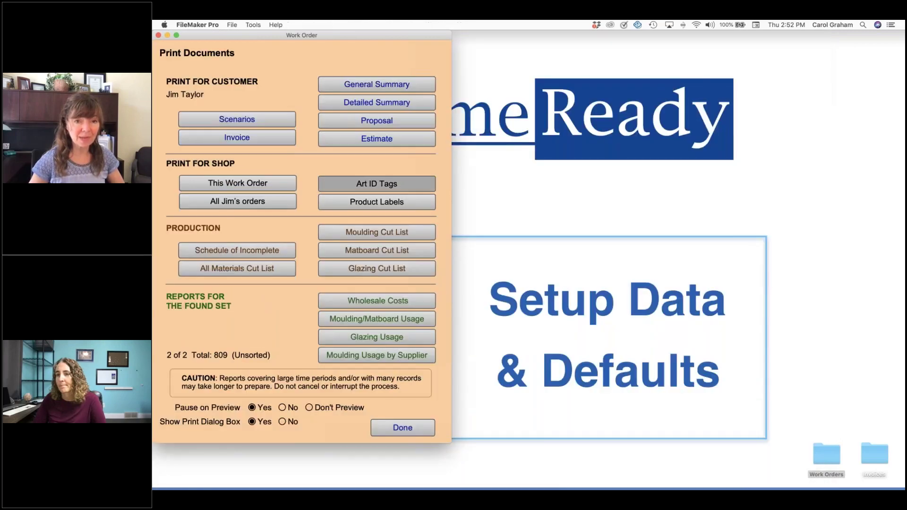
click(376, 183)
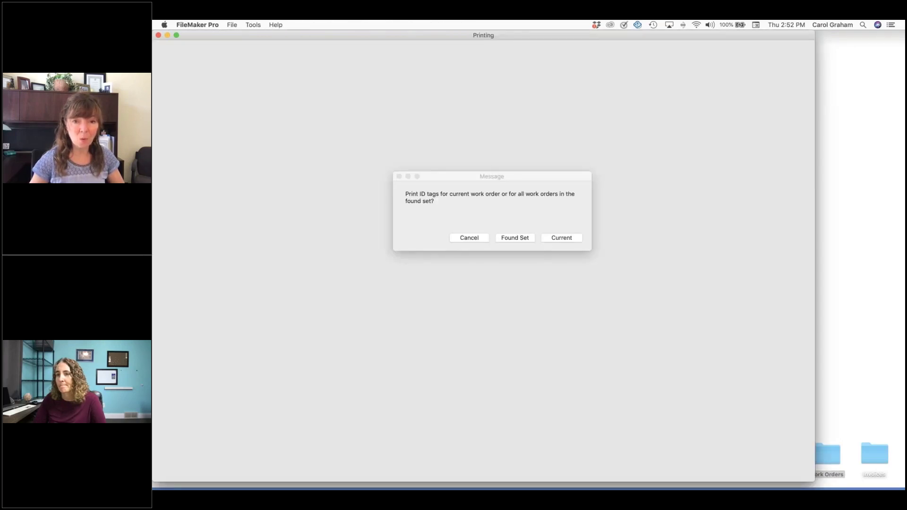
click(520, 239)
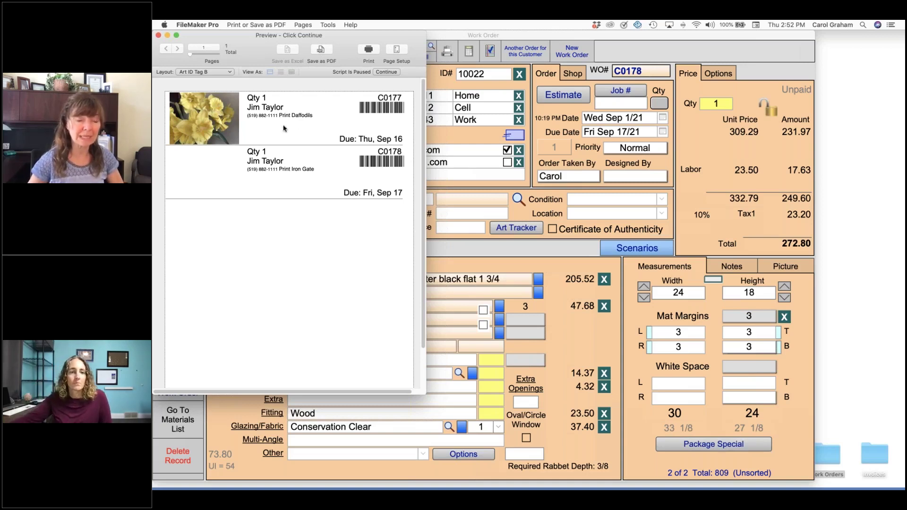
Step: Close the Art ID Tag preview without printing and return to the main menu
click(387, 74)
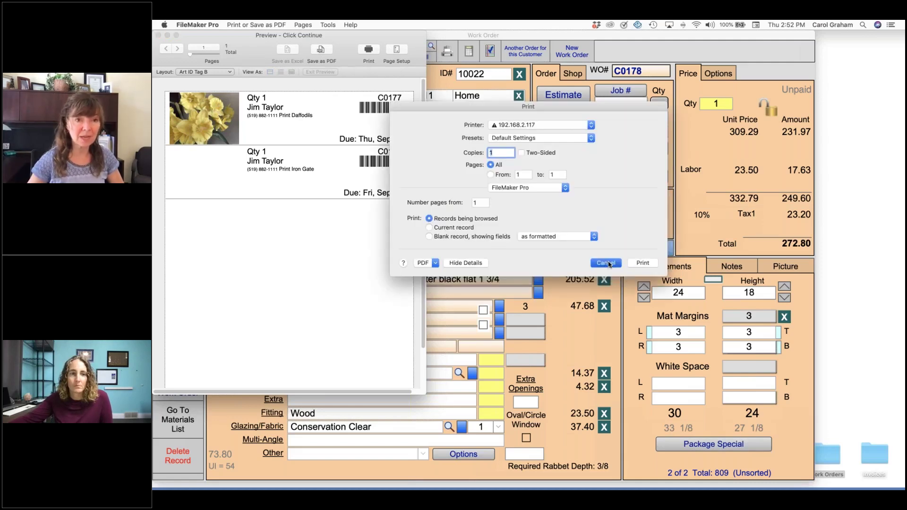
click(606, 263)
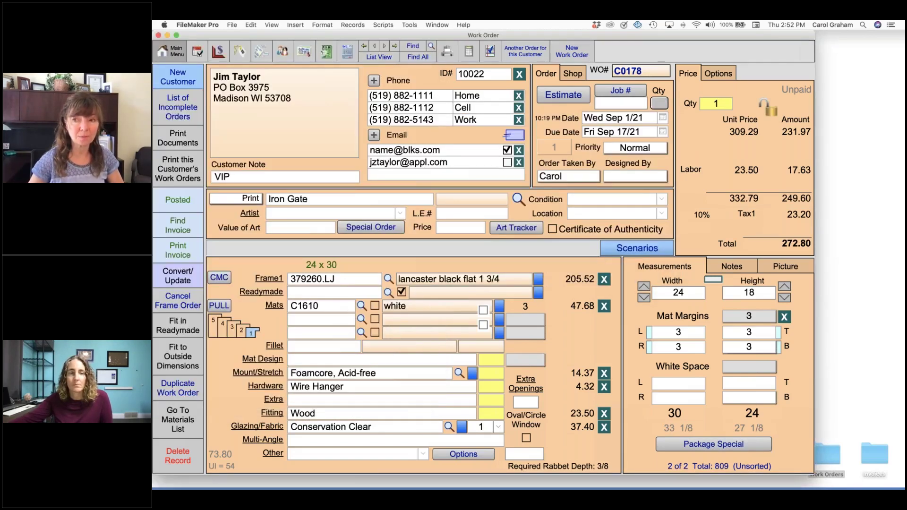
click(171, 51)
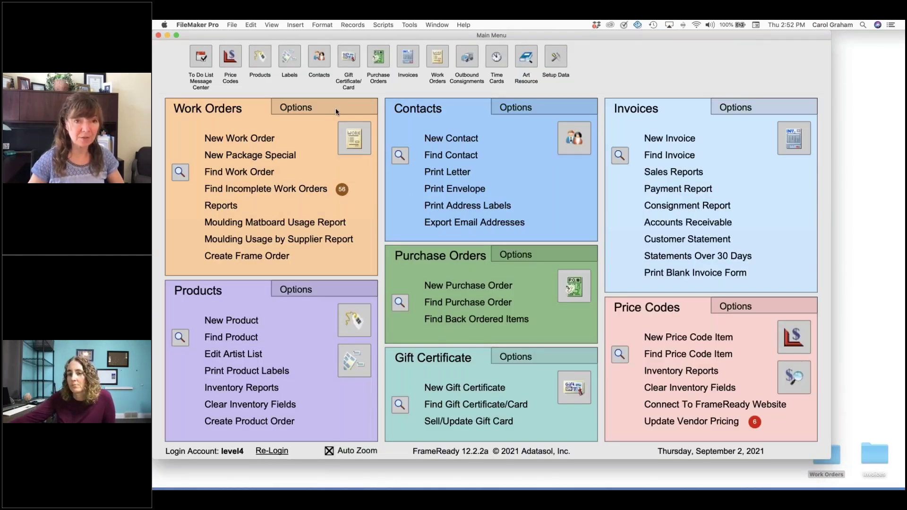
Step: Open the work order email messages and try adding the Last Name merge field after First Name in the completion email's greeting
click(331, 110)
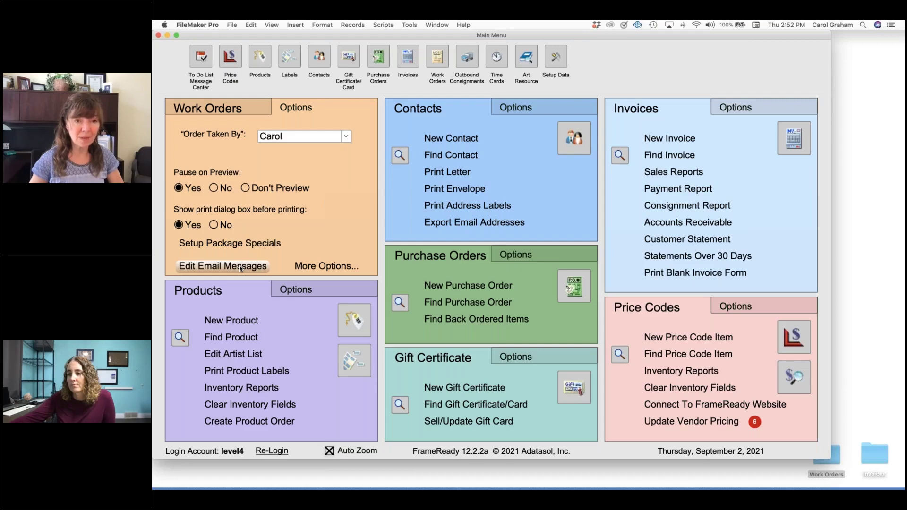
click(240, 267)
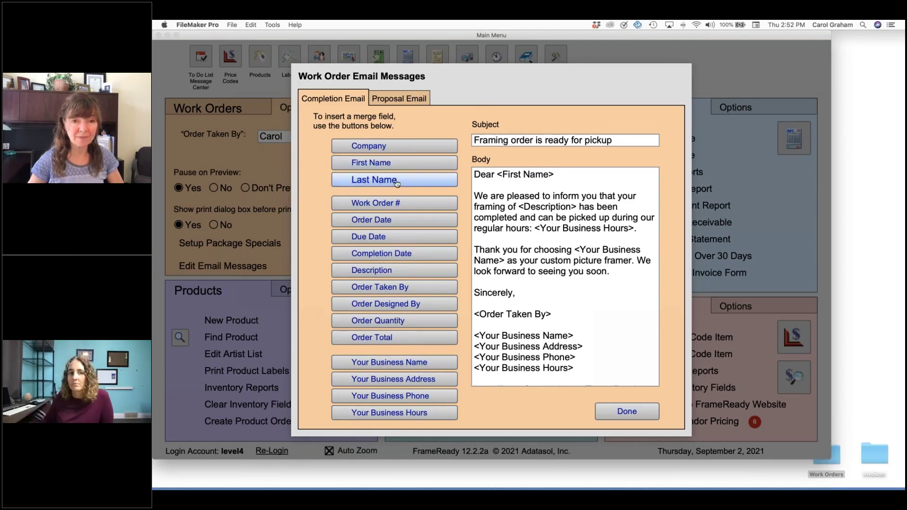
click(556, 174)
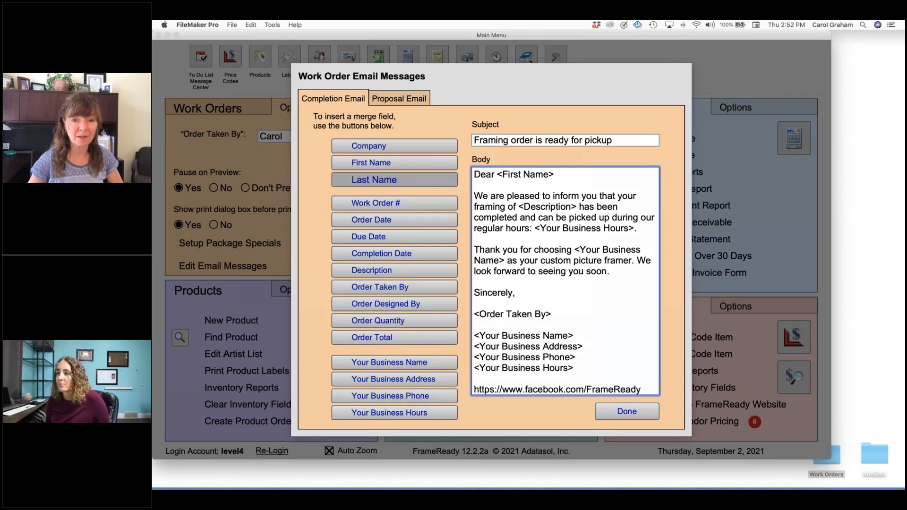
click(394, 180)
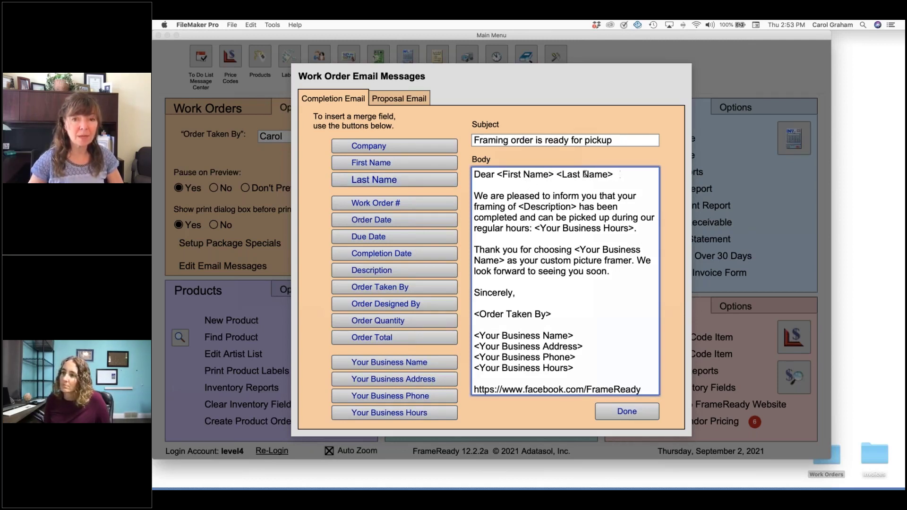
drag(613, 174, 554, 174)
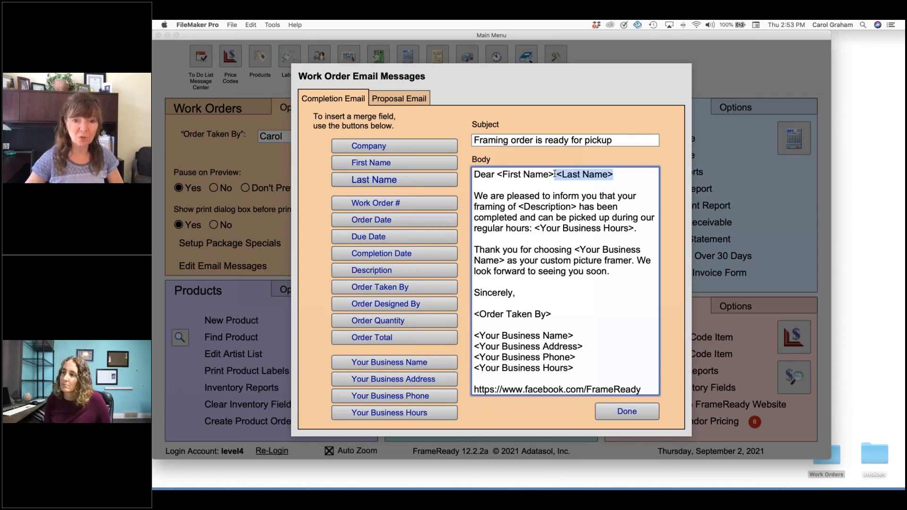
key(BackSpace)
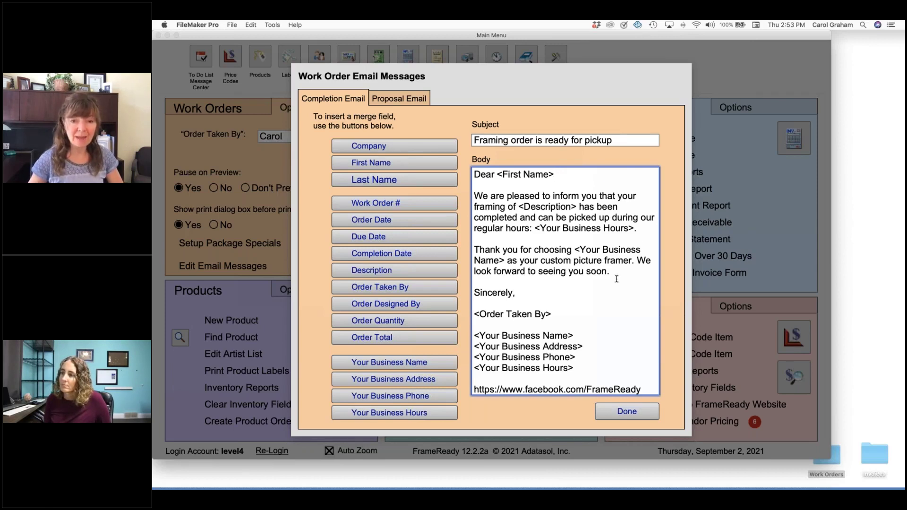
drag(642, 389, 473, 389)
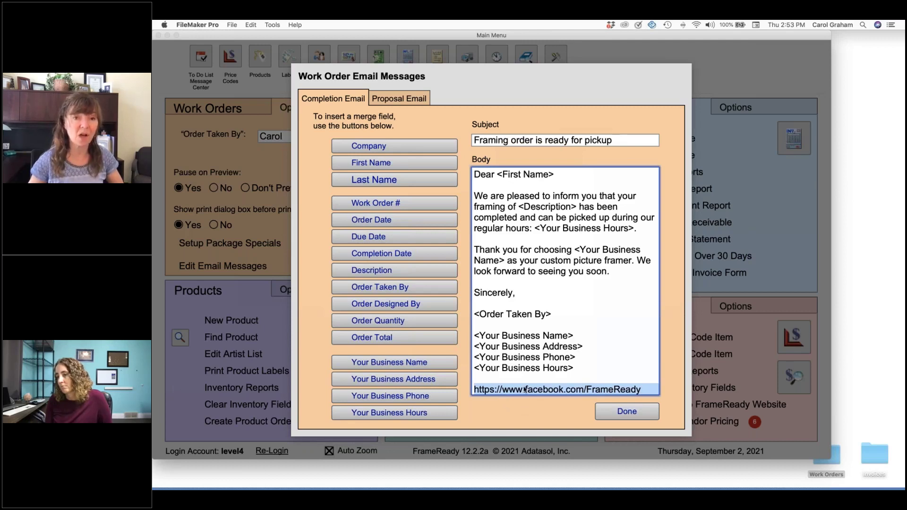
click(600, 415)
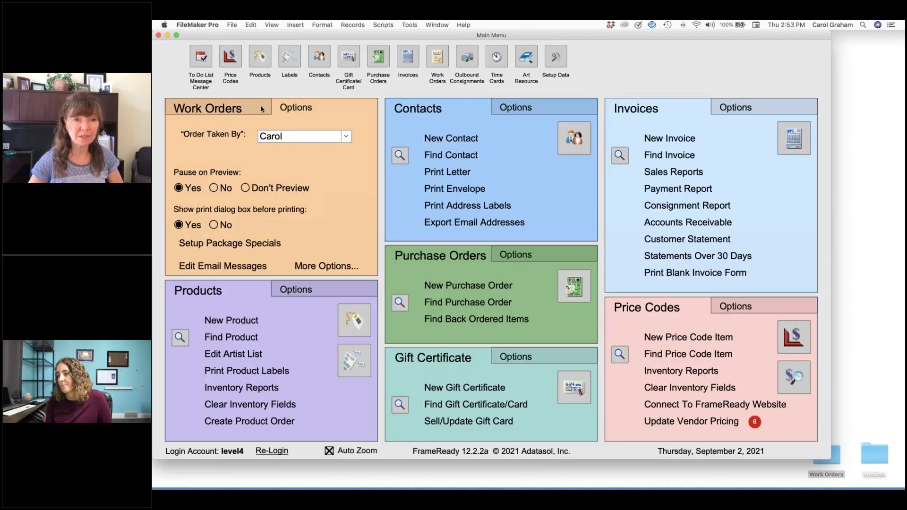
Step: Examine the Location choices on the Iron Gate work order and their editable value list, leaving without changes
click(261, 110)
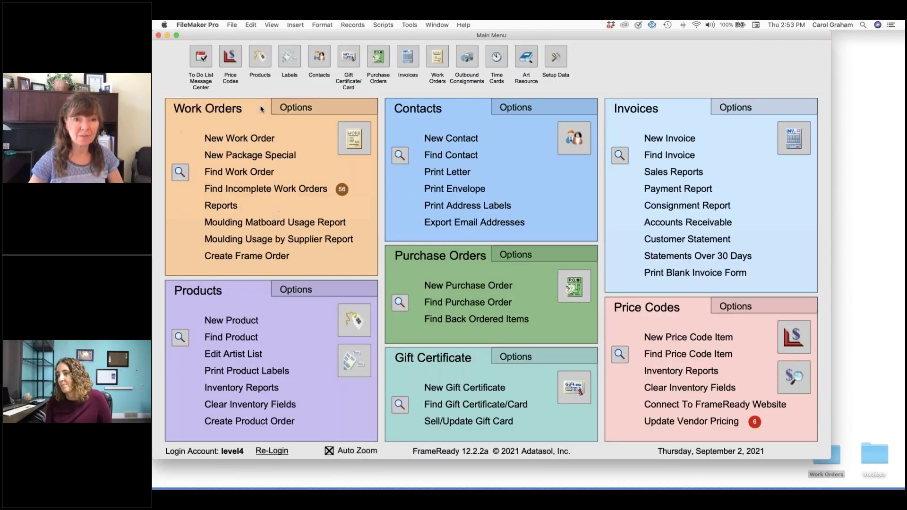
click(355, 140)
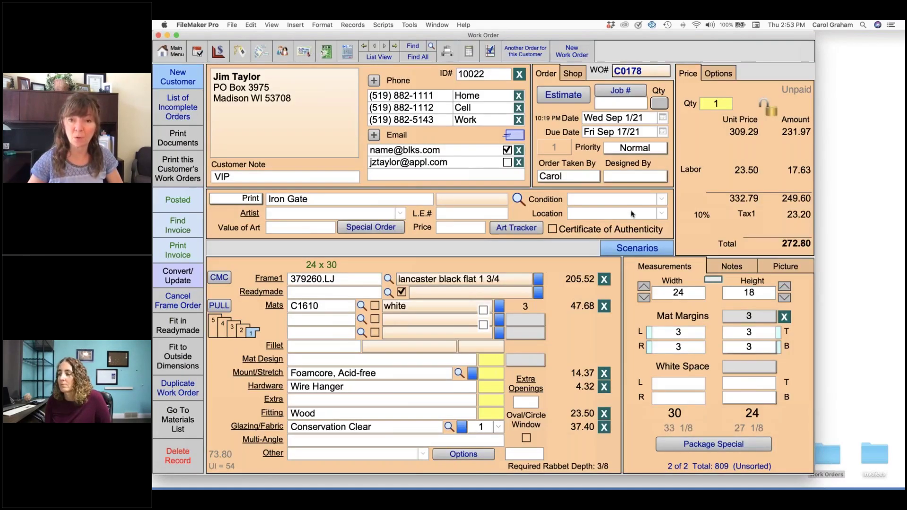
click(660, 215)
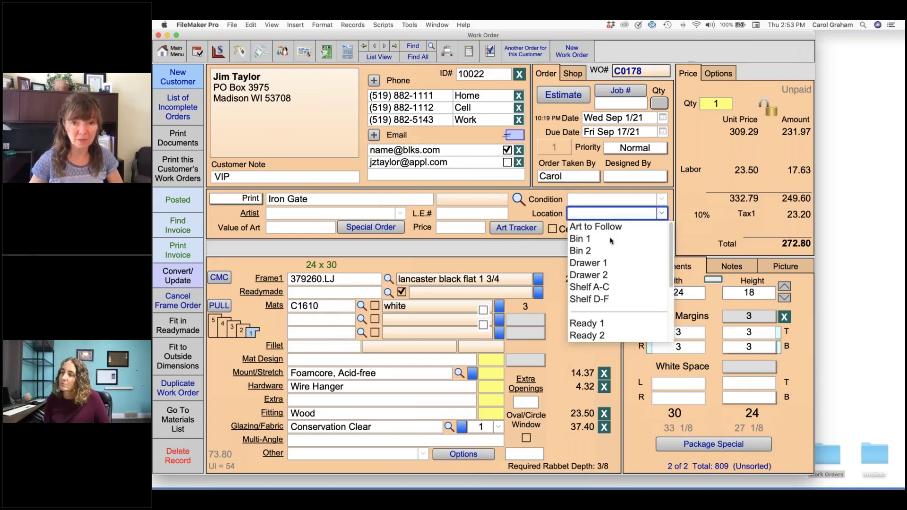
scroll(621, 297, down, 3)
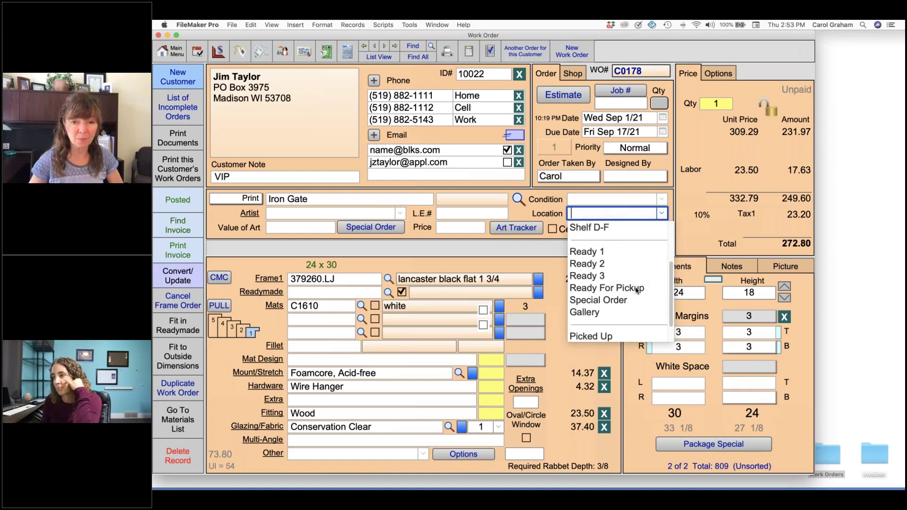
scroll(623, 302, down, 2)
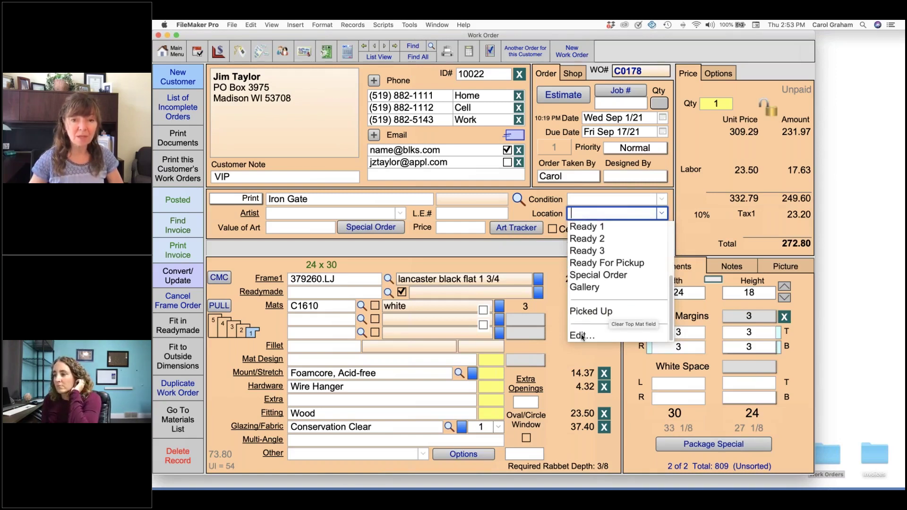
key(Escape)
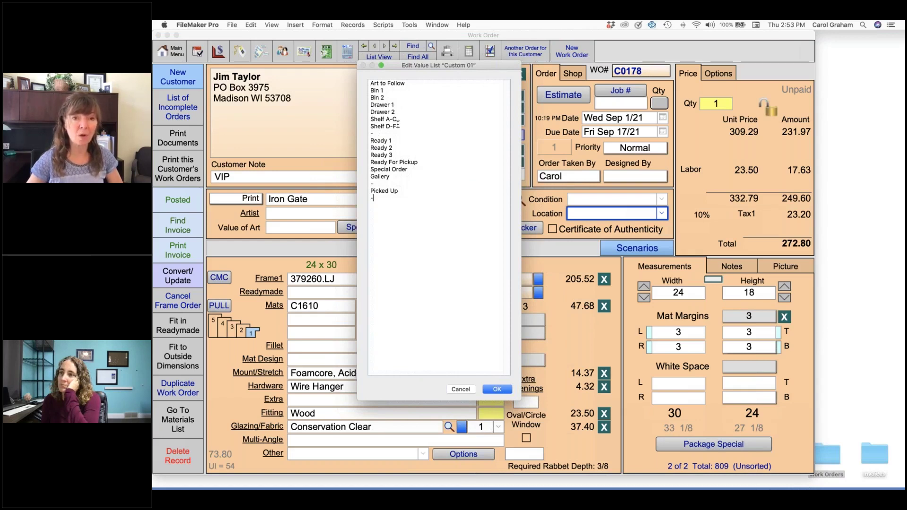
click(467, 390)
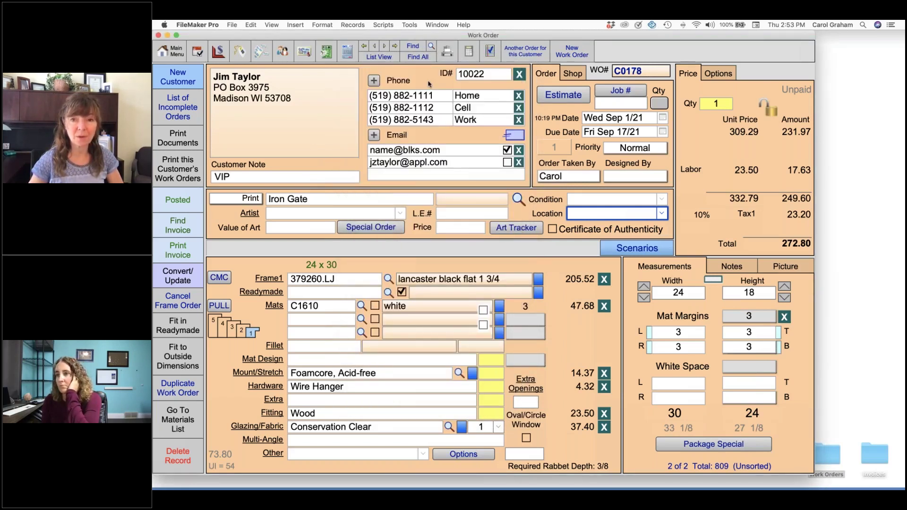
Step: List the incomplete work orders and set the SP Test order's status to Complete
click(187, 109)
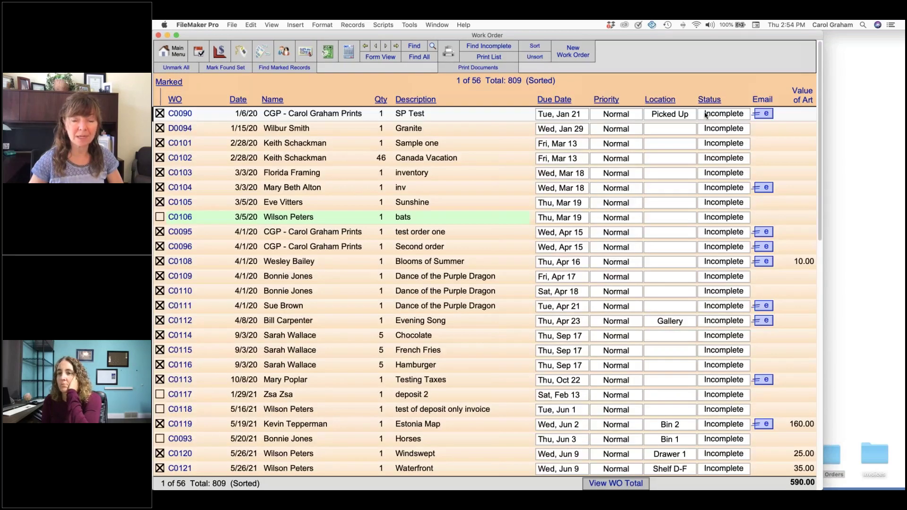
click(722, 114)
click(723, 126)
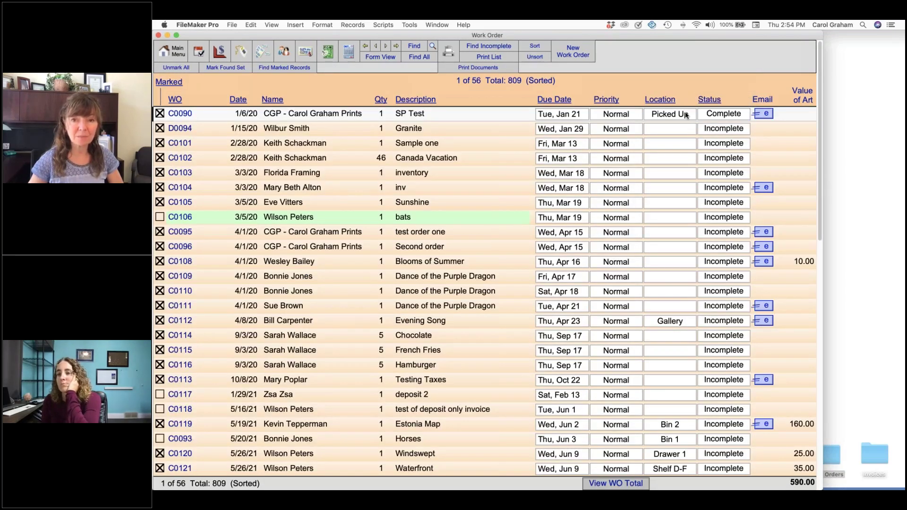
Step: Set the Granite order's location to Bin 2, Sample one's to Drawer 1 and Canada Vacation's to Drawer 2
click(670, 128)
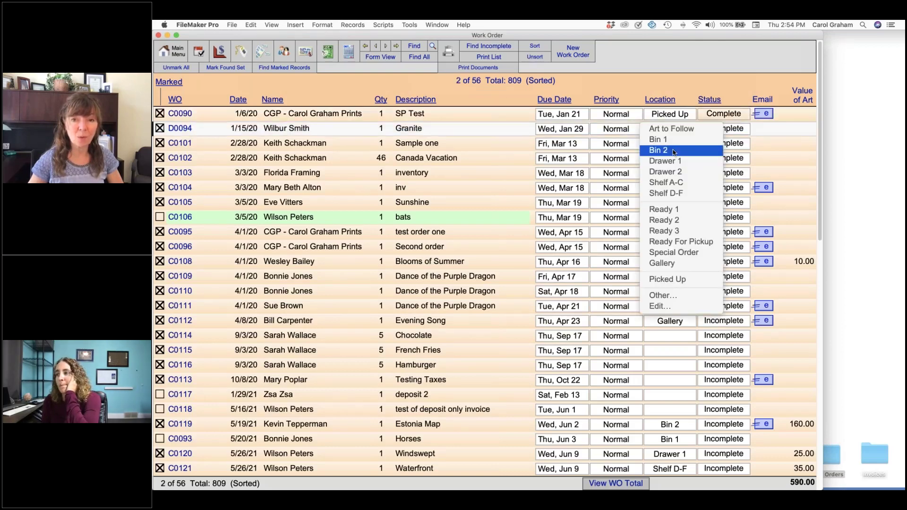
click(675, 150)
click(673, 143)
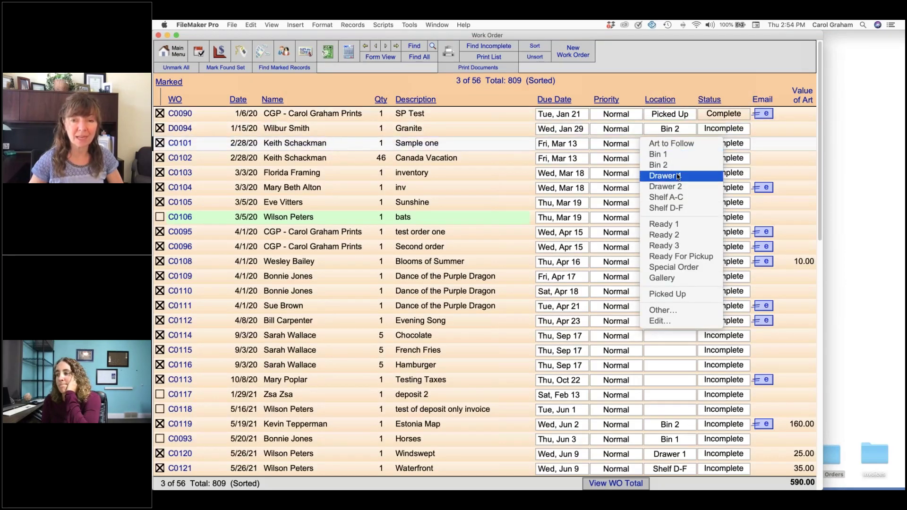
click(677, 176)
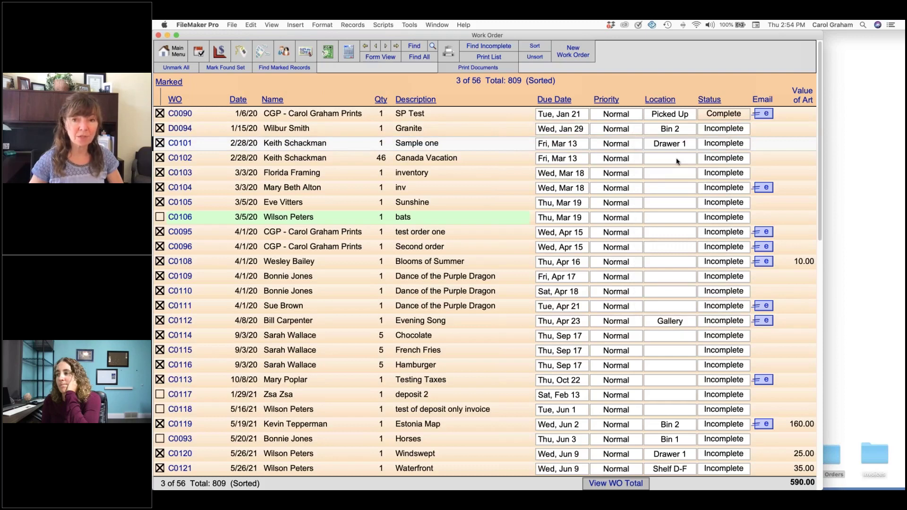
click(678, 160)
click(679, 202)
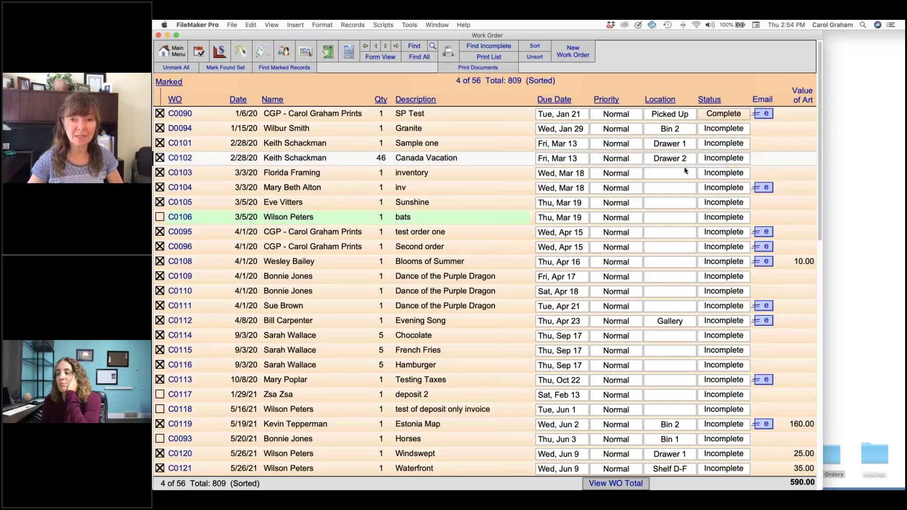
click(684, 172)
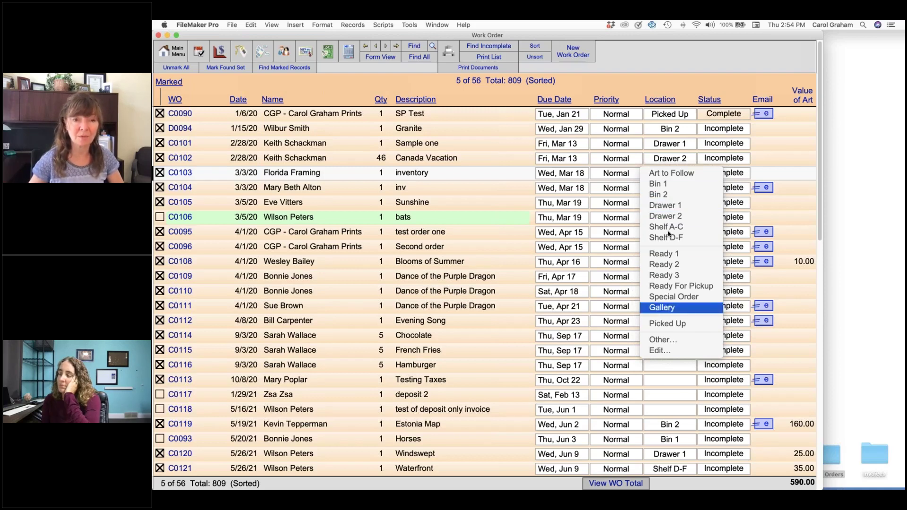
click(460, 93)
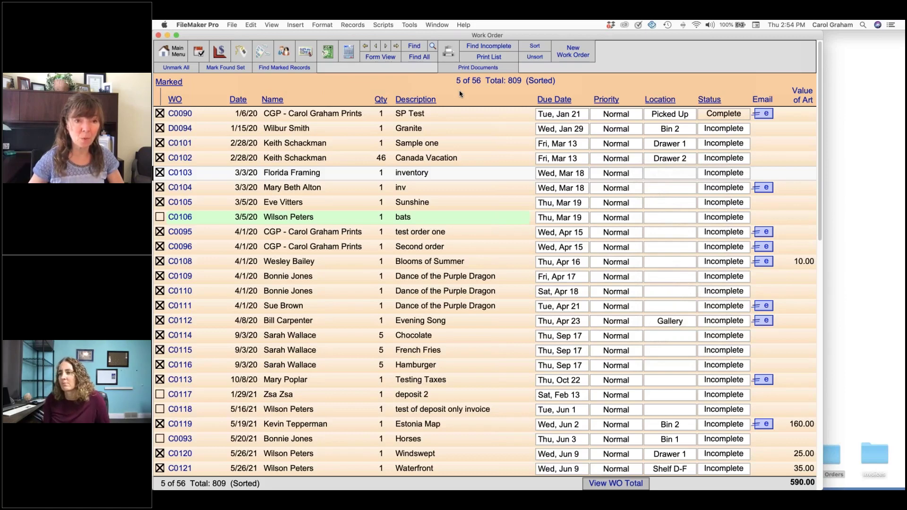
Step: Find all work orders and examine the available art types on the Daffodils order without changing its type
click(420, 57)
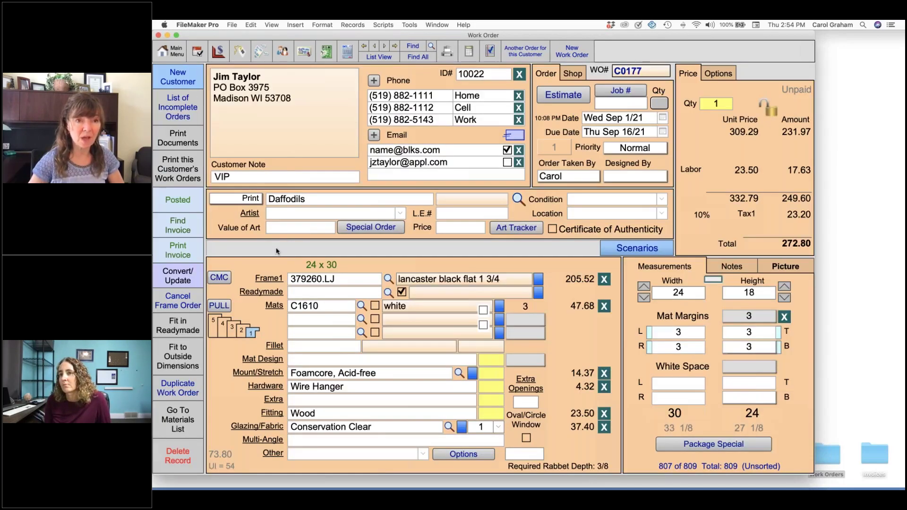
click(243, 199)
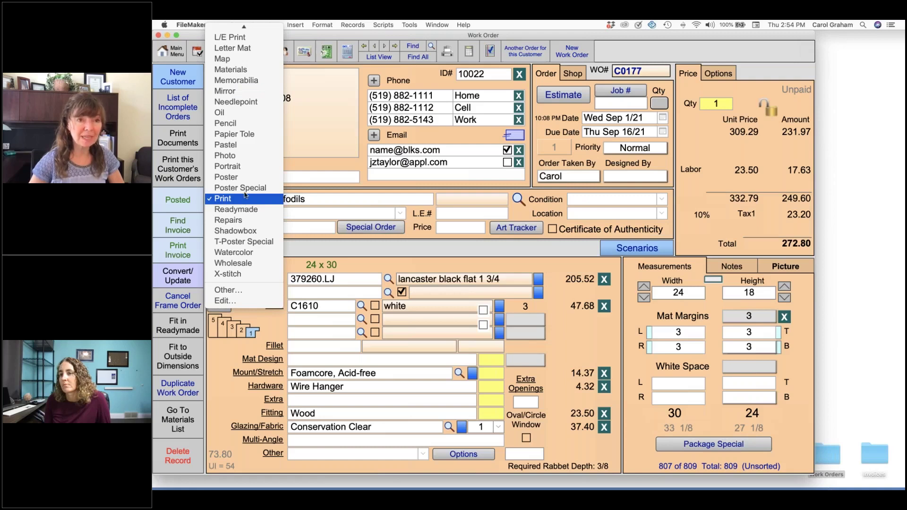
scroll(246, 195, up, 5)
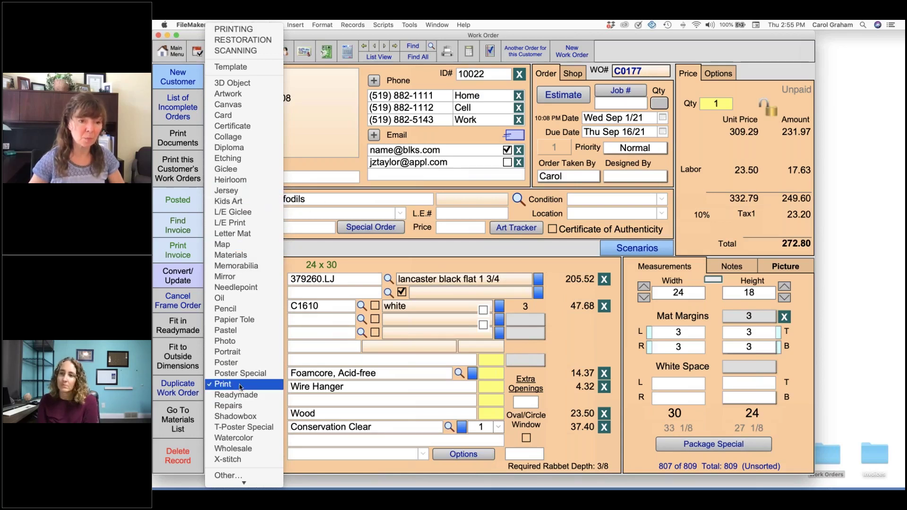
key(Escape)
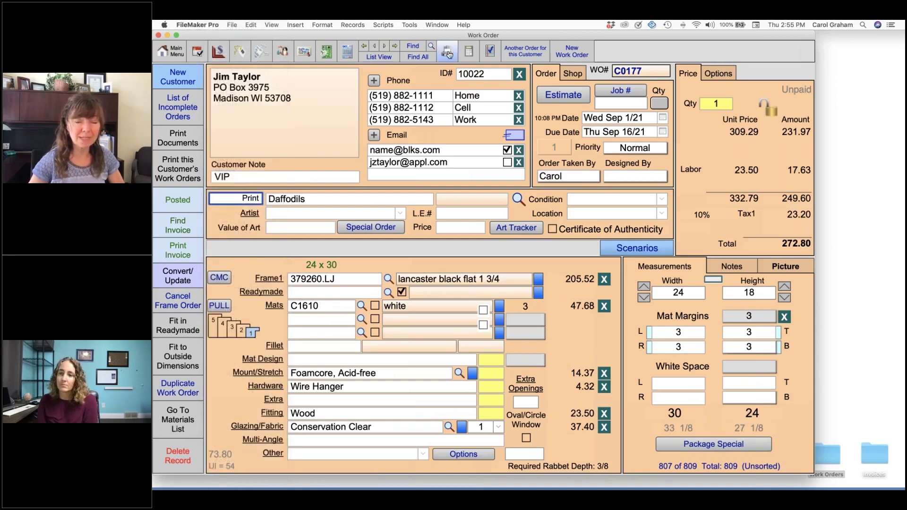
Step: Preview the Daffodils work order in the WO w V-Lines A layout and cancel the print
click(448, 54)
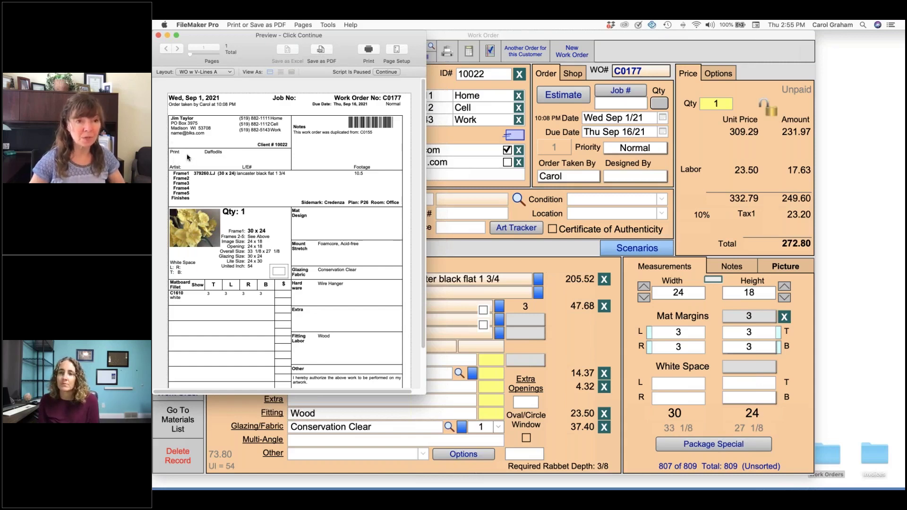
click(382, 74)
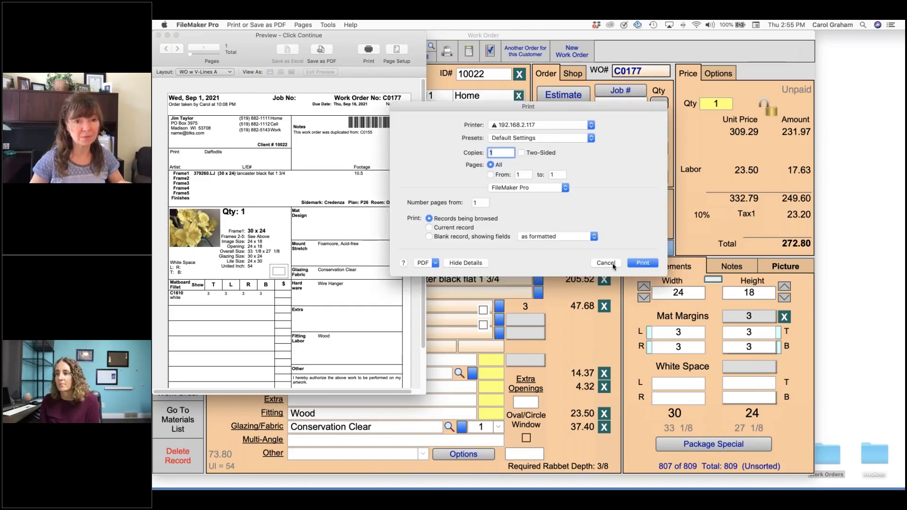
click(613, 264)
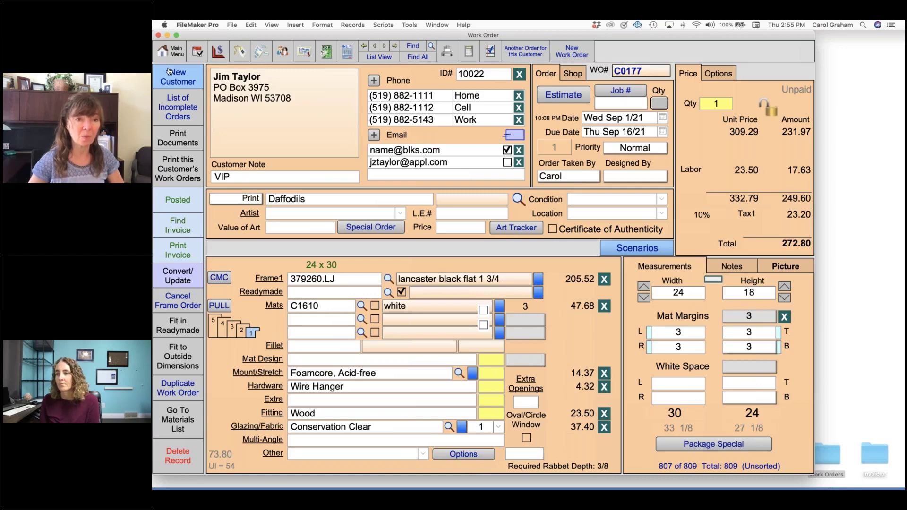
Step: Return to the main menu and hide FileMaker Pro to show the desktop
click(173, 50)
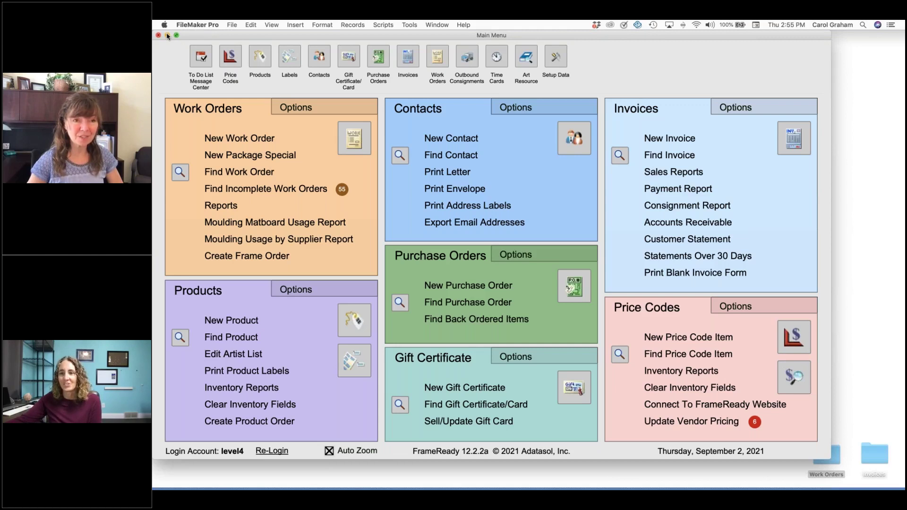
click(197, 25)
click(205, 79)
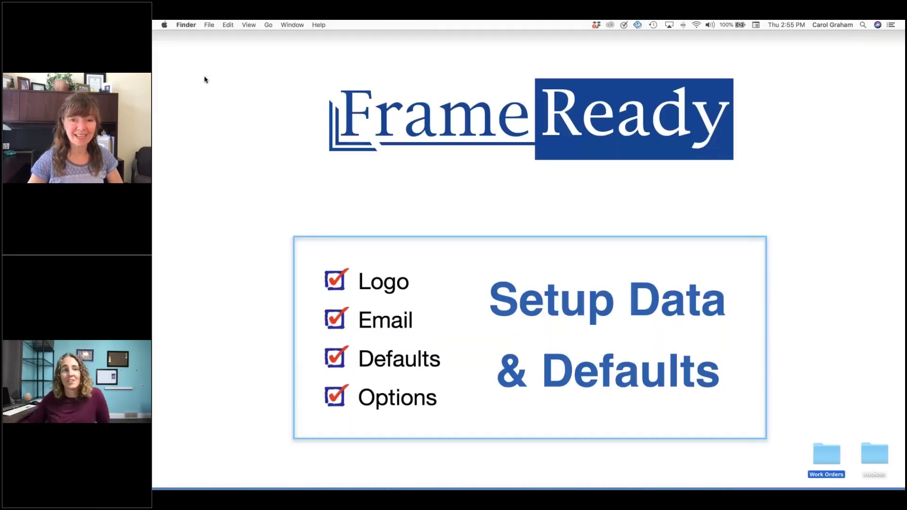